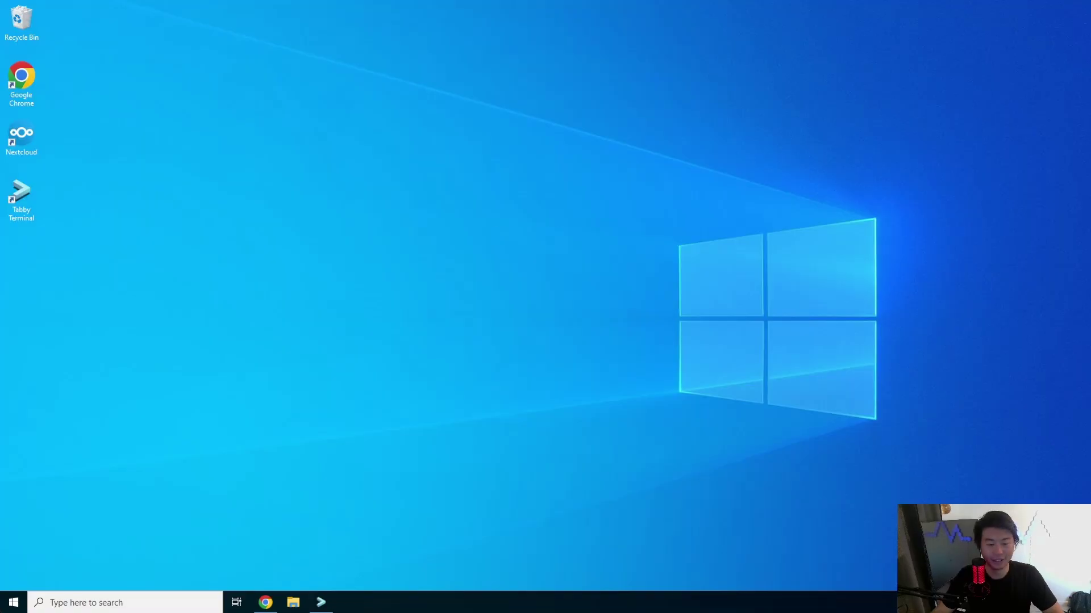
- Open the dragon.local.zone file from the dns project in the Web IDE
{"action": "left_click", "coordinate": [265, 602]}
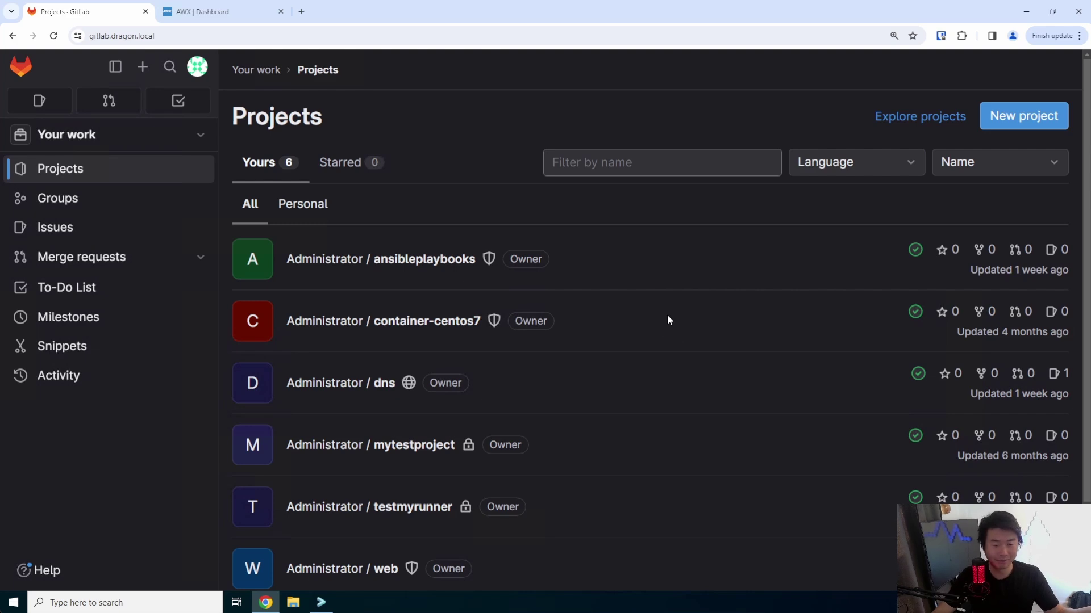
{"action": "left_click", "coordinate": [382, 382]}
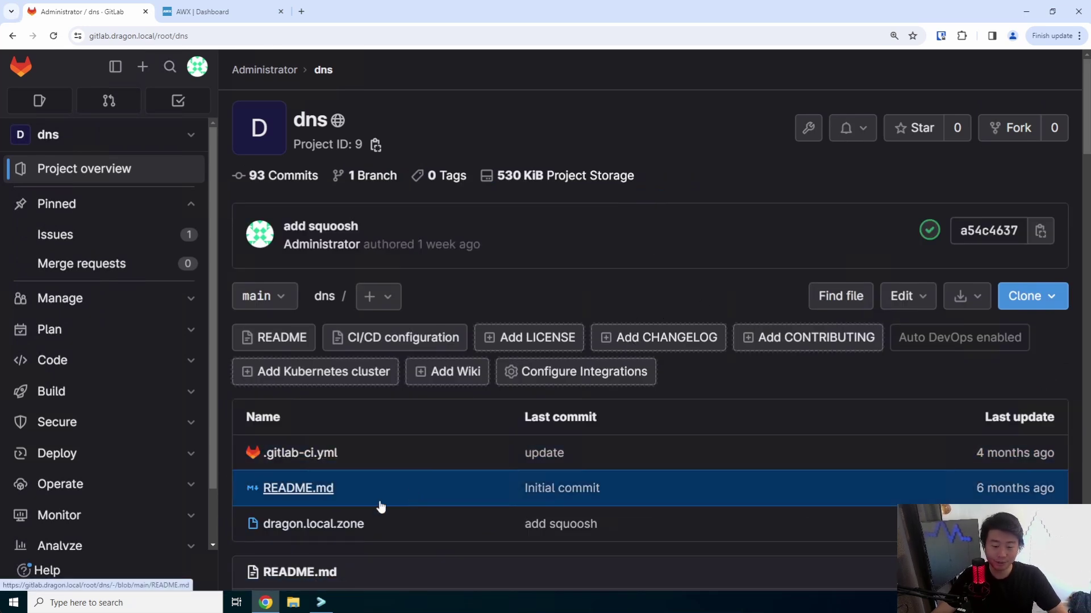
{"action": "left_click", "coordinate": [375, 518]}
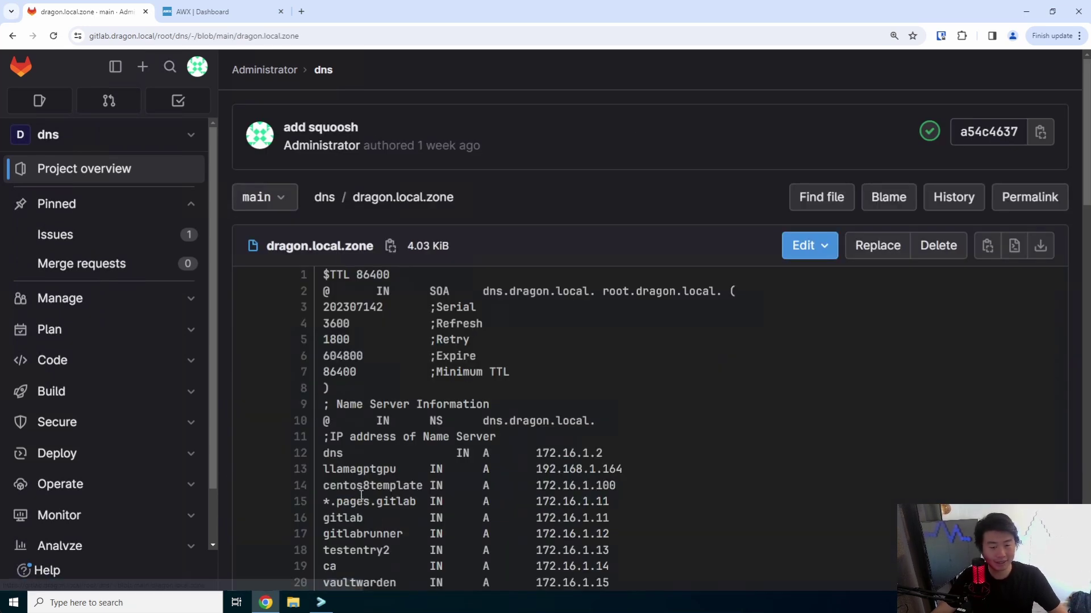
{"action": "left_click", "coordinate": [808, 248]}
{"action": "left_click", "coordinate": [811, 279]}
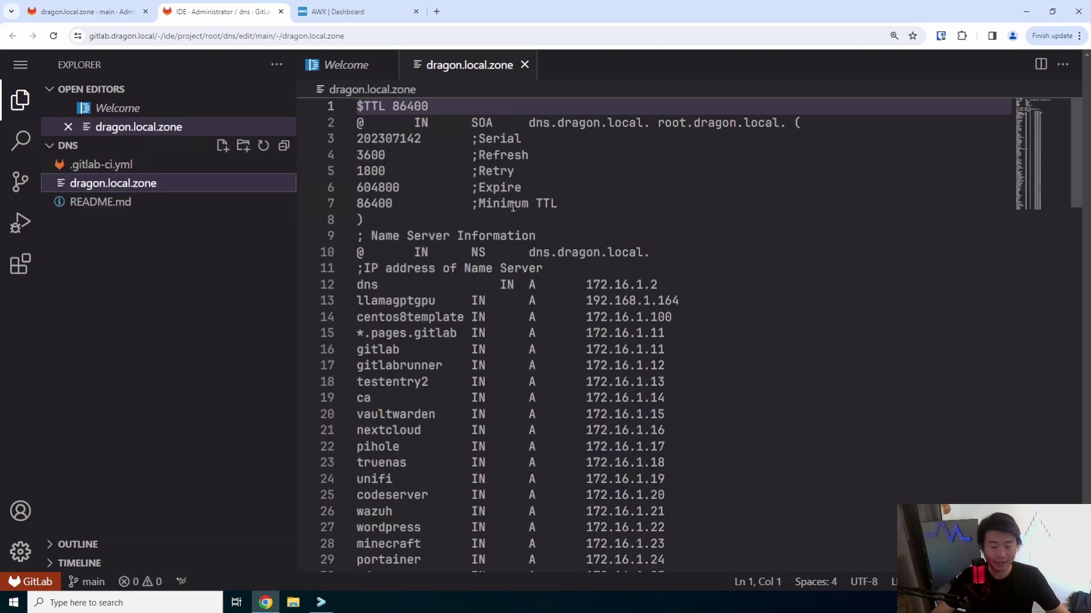
- Bump the zone serial and add 'changedetection IN A 172.16.1.94' after the squoosh record
{"action": "left_click", "coordinate": [425, 139]}
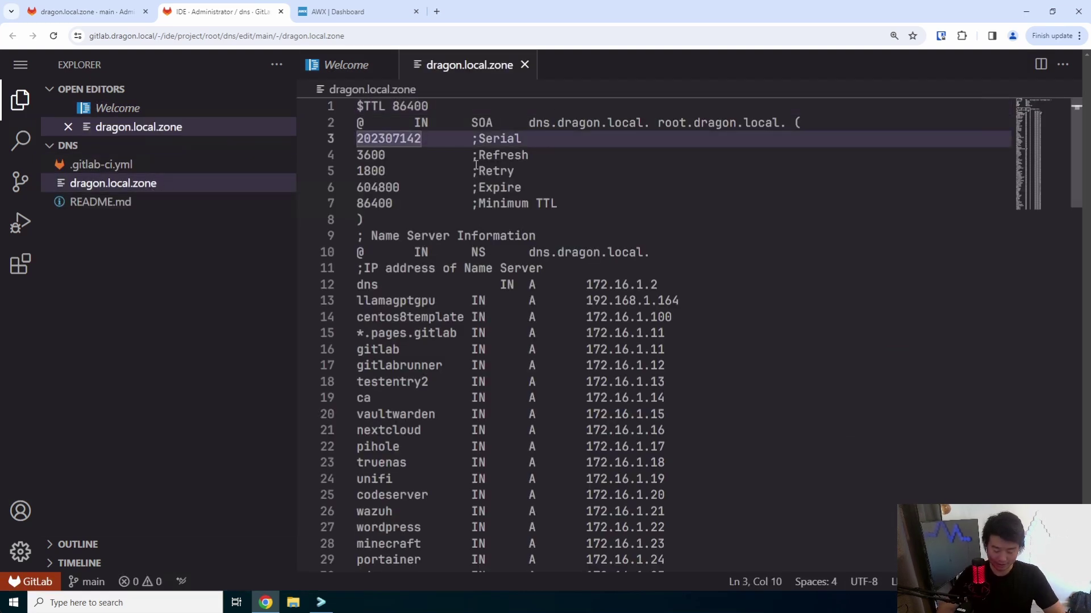
{"action": "key", "text": "BackSpace"}
{"action": "type", "text": "3"}
{"action": "scroll", "coordinate": [495, 242], "scroll_direction": "down", "scroll_amount": 20}
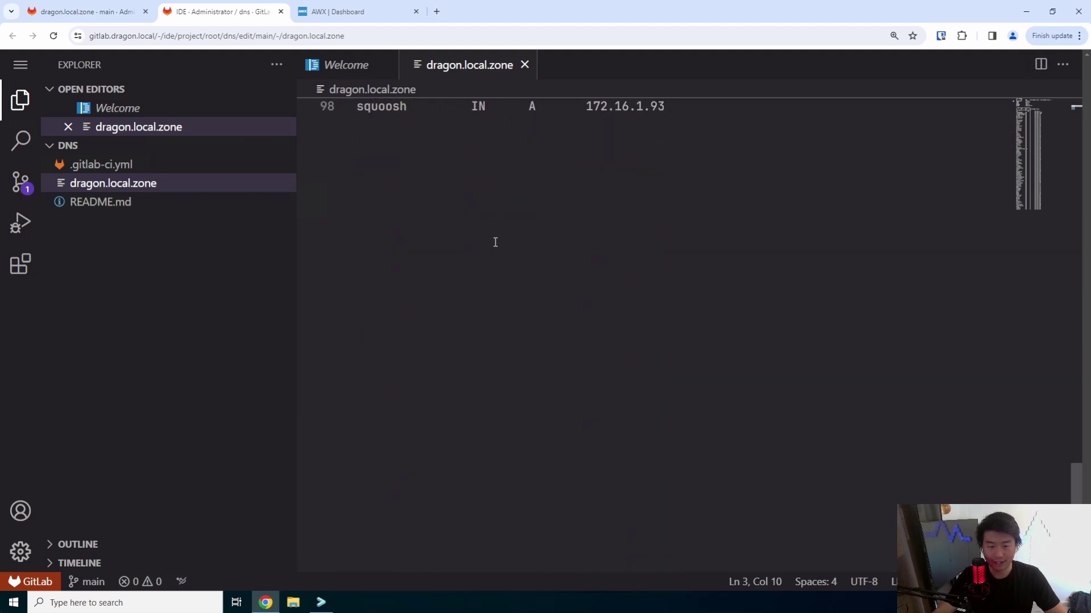
{"action": "left_click", "coordinate": [692, 109]}
{"action": "key", "text": "Return"}
{"action": "type", "text": "change"}
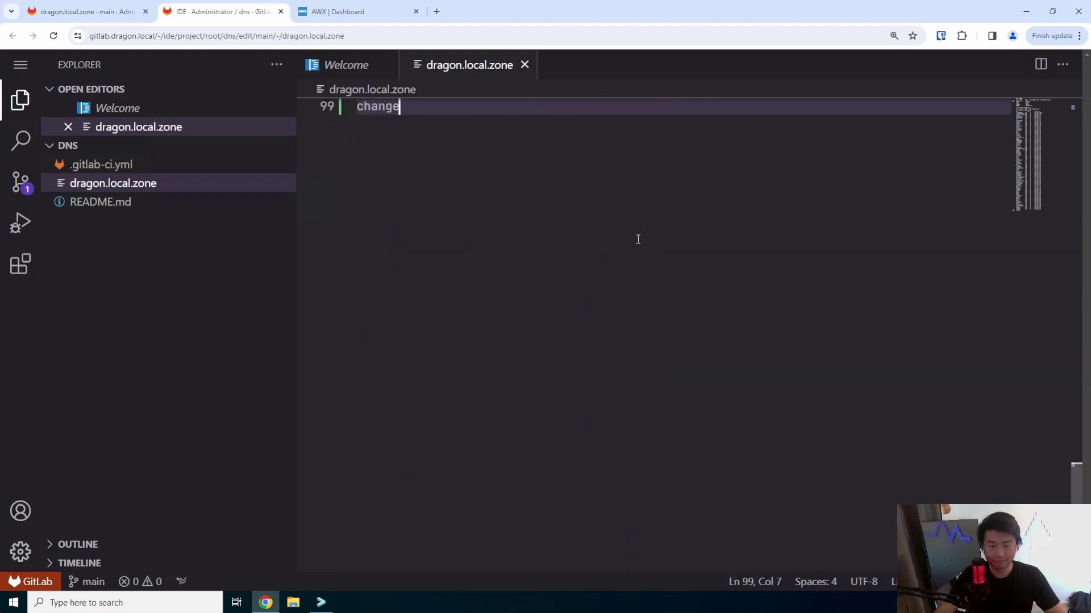
{"action": "scroll", "coordinate": [638, 239], "scroll_direction": "up", "scroll_amount": 1}
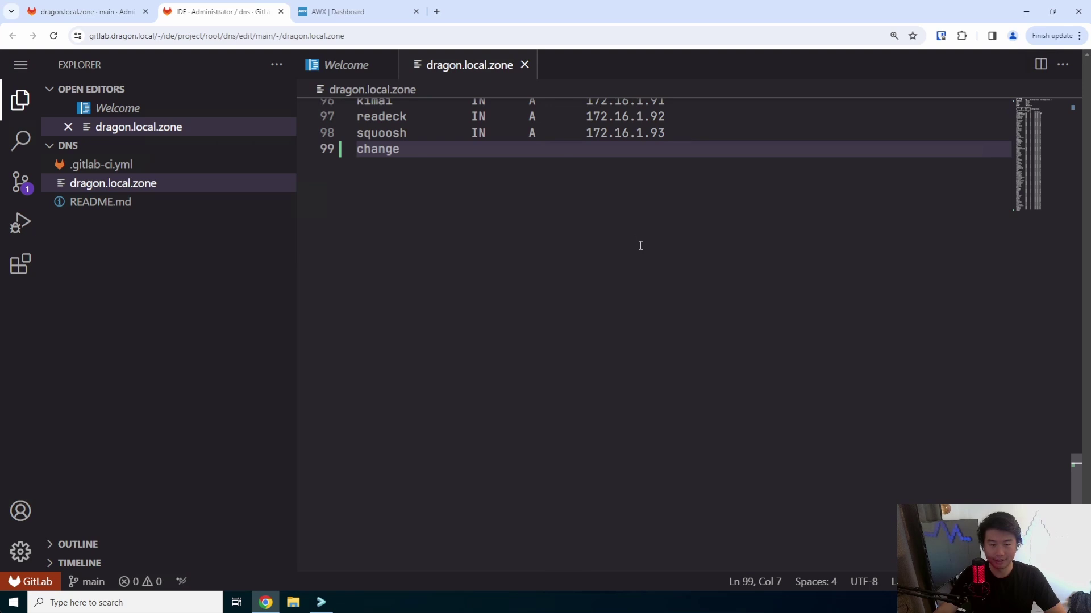
{"action": "type", "text": "detection IN      "}
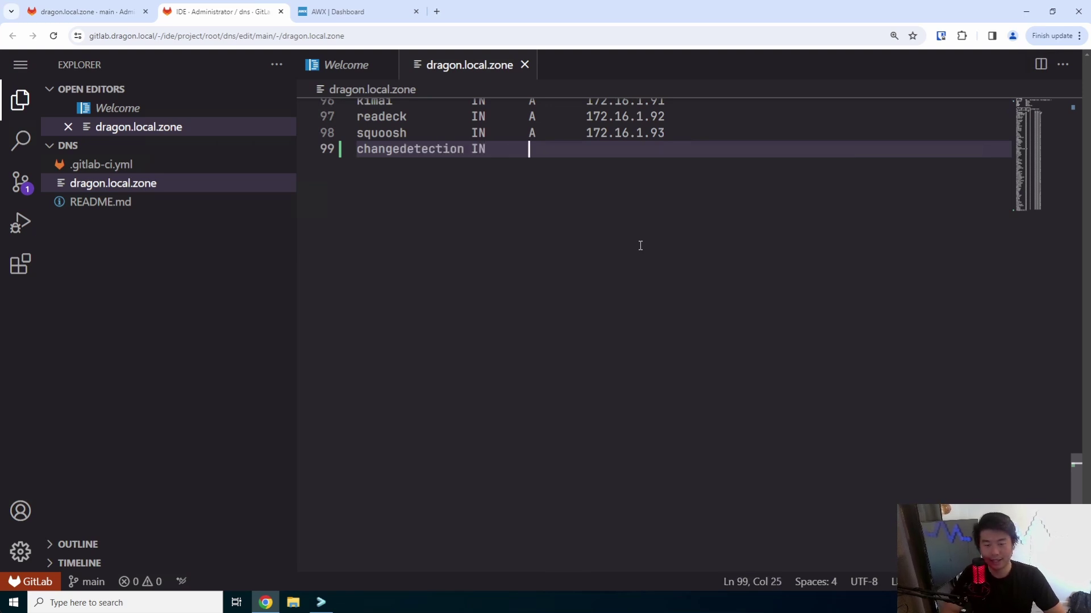
{"action": "type", "text": "A       17"}
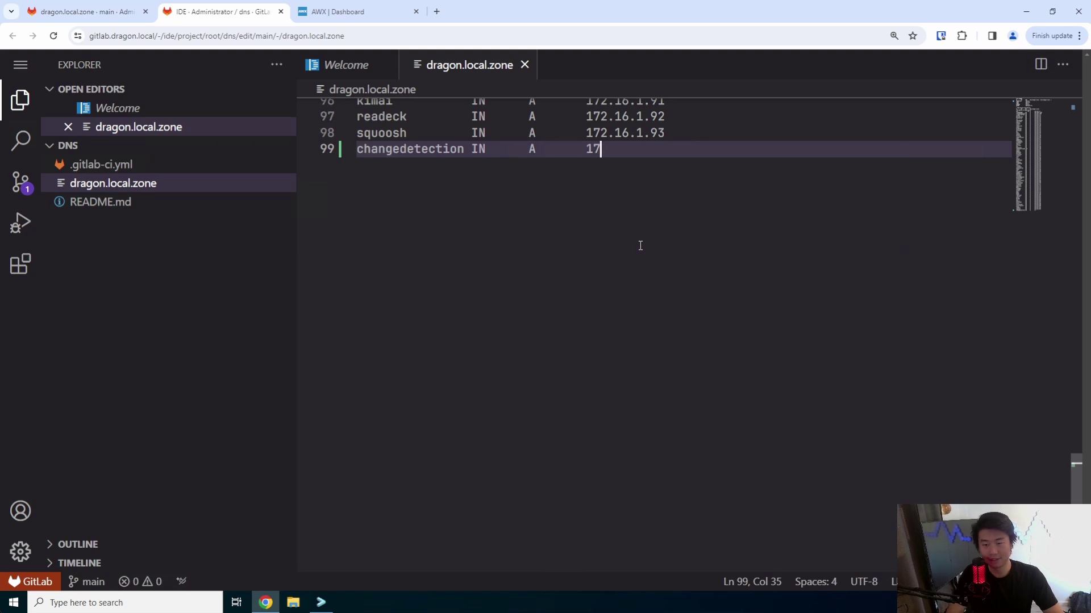
{"action": "type", "text": "2.16.1.94"}
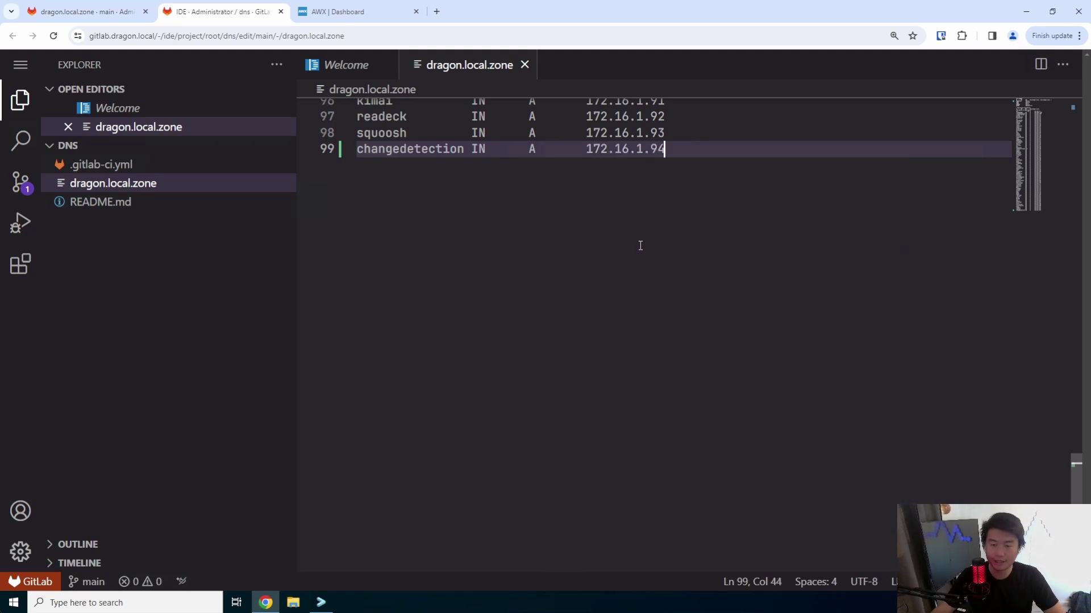
{"action": "scroll", "coordinate": [639, 167], "scroll_direction": "up", "scroll_amount": 1}
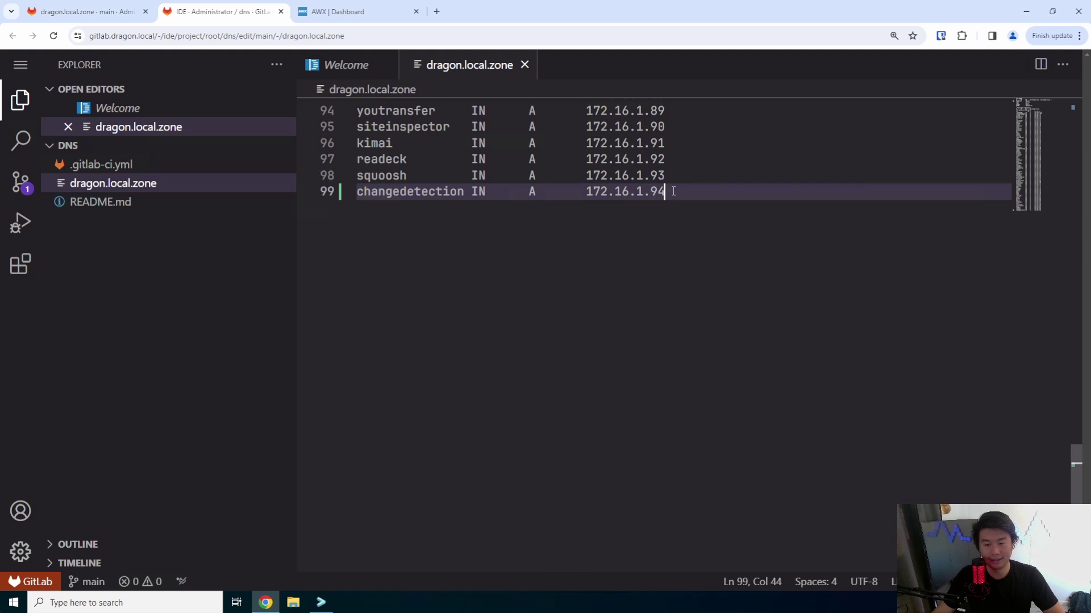
{"action": "left_click_drag", "start_coordinate": [673, 192], "coordinate": [617, 199]}
{"action": "key", "text": "Right"}
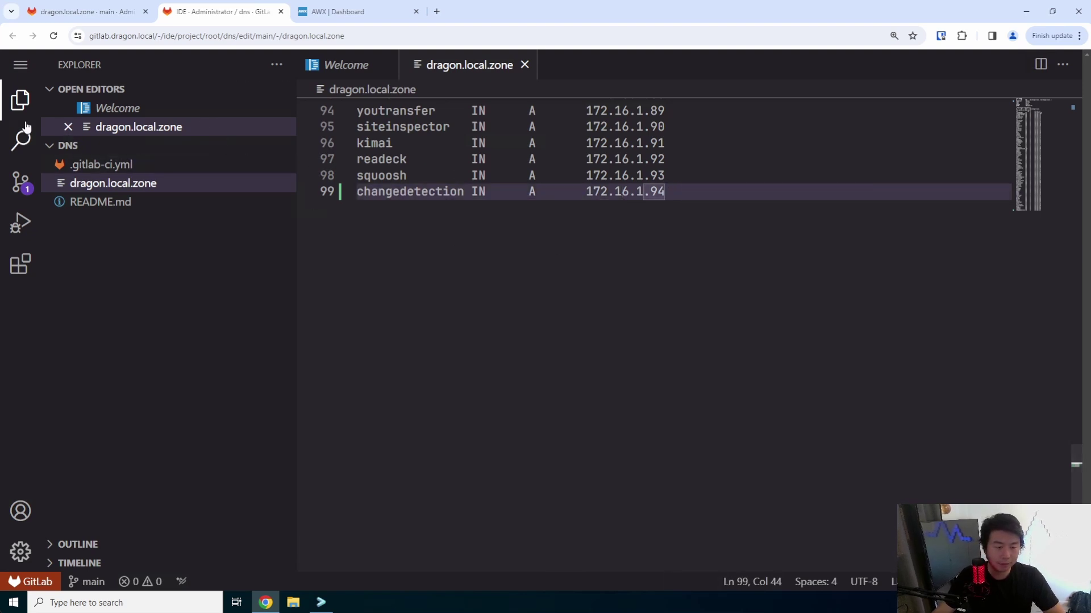
- Commit the zone change to main with message 'add changedet' and close the IDE tab
{"action": "left_click", "coordinate": [20, 180]}
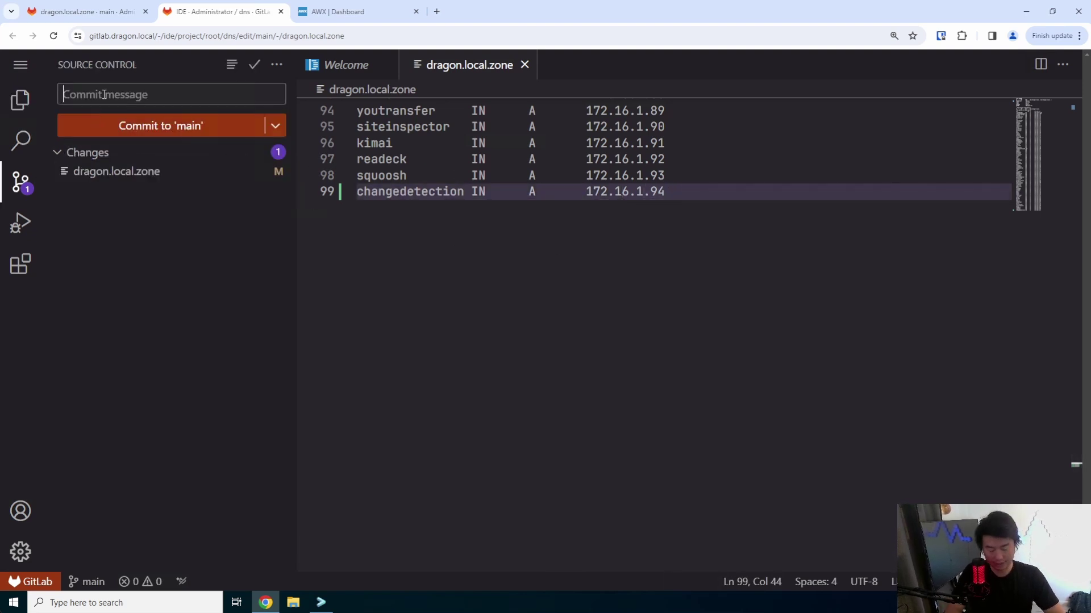
{"action": "type", "text": "cadd"}
{"action": "key", "text": "BackSpace"}
{"action": "type", "text": "add changedetection"}
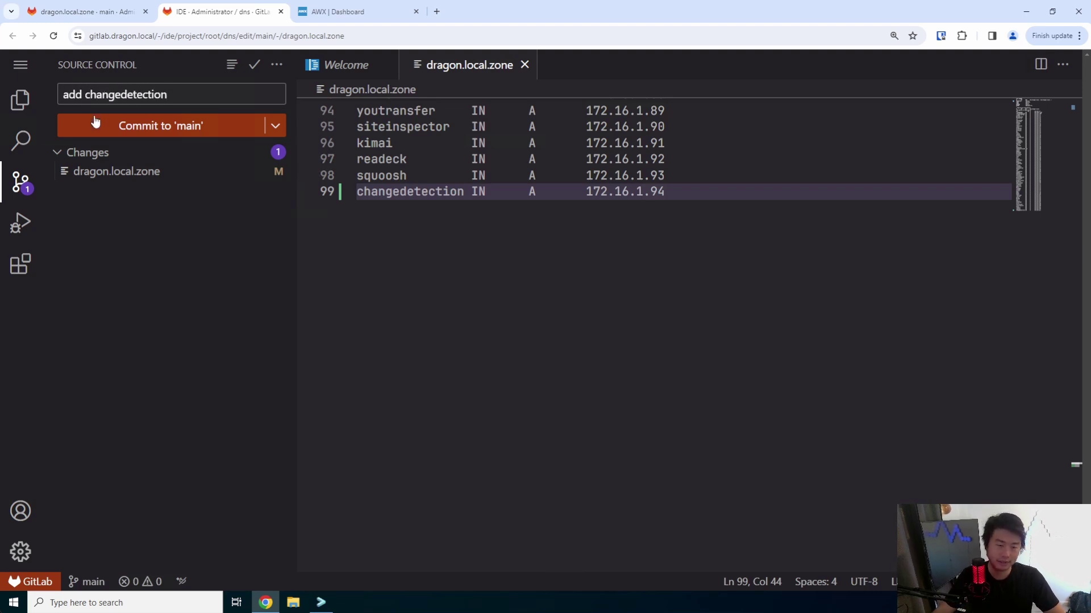
{"action": "left_click", "coordinate": [97, 121]}
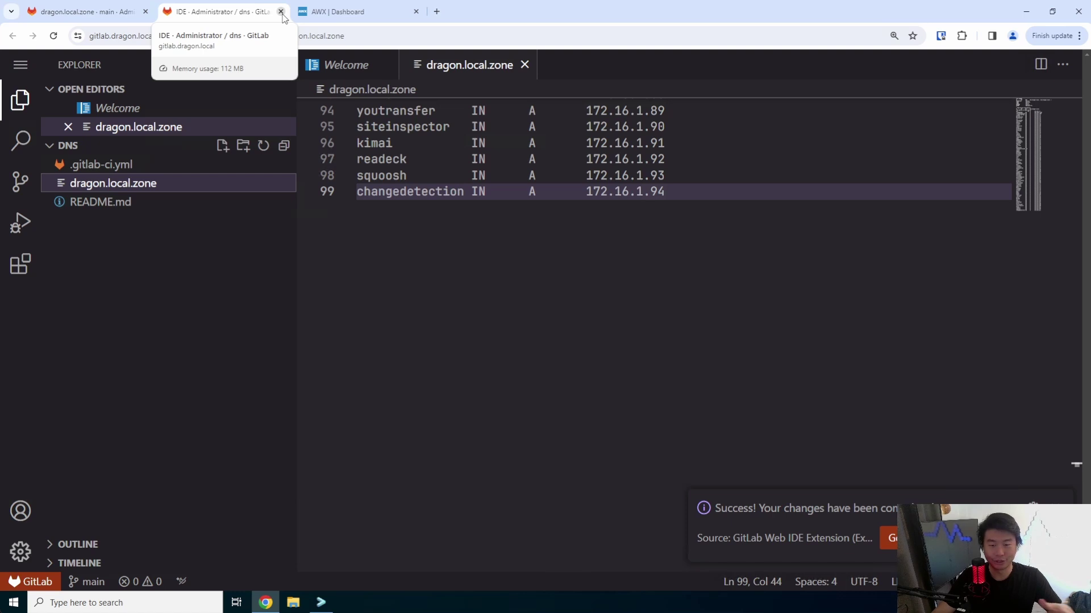
{"action": "left_click", "coordinate": [281, 11]}
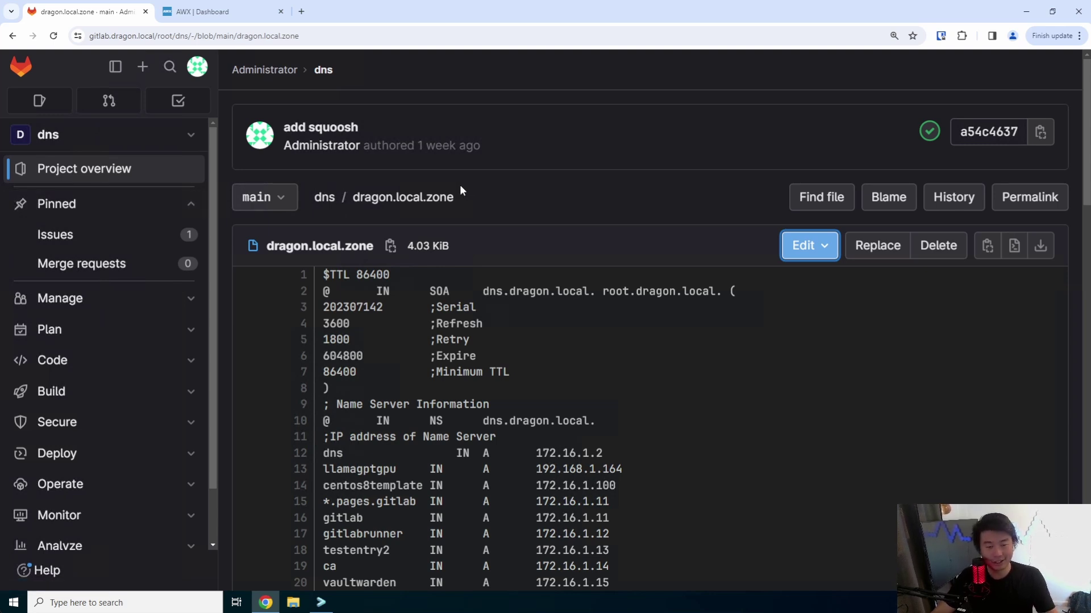
- Open the ansibleplaybooks project's inventory file in the Web IDE
{"action": "left_click", "coordinate": [21, 67]}
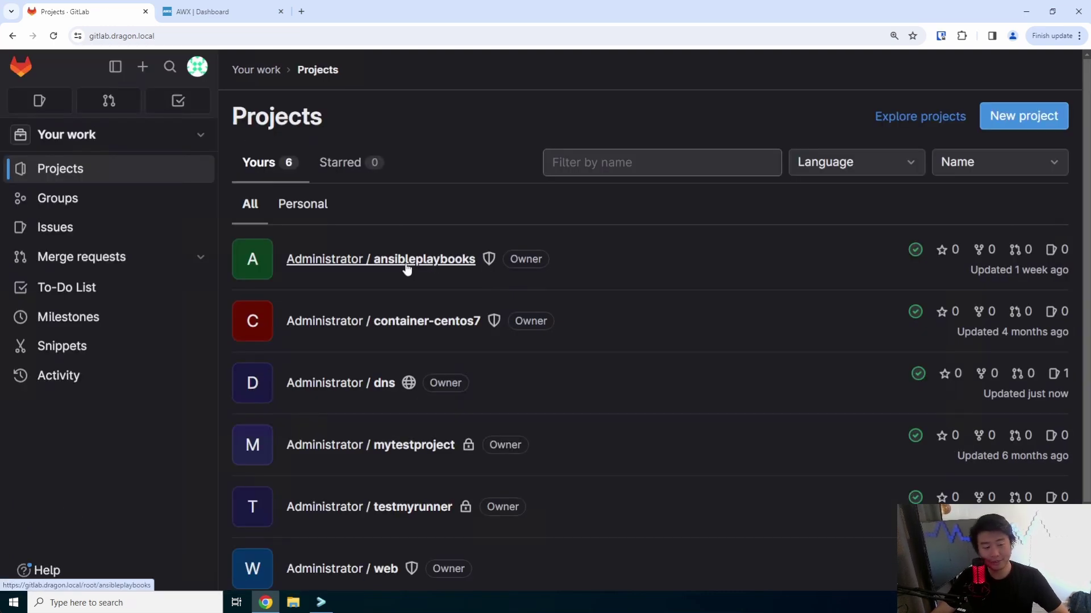
{"action": "left_click", "coordinate": [407, 268]}
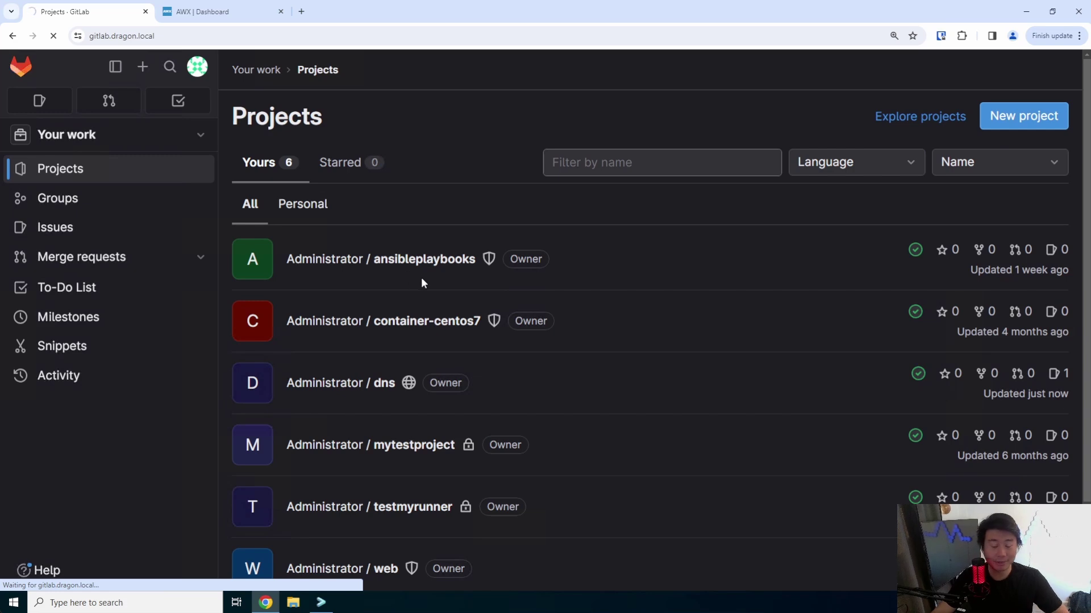
{"action": "scroll", "coordinate": [423, 267], "scroll_direction": "down", "scroll_amount": 1}
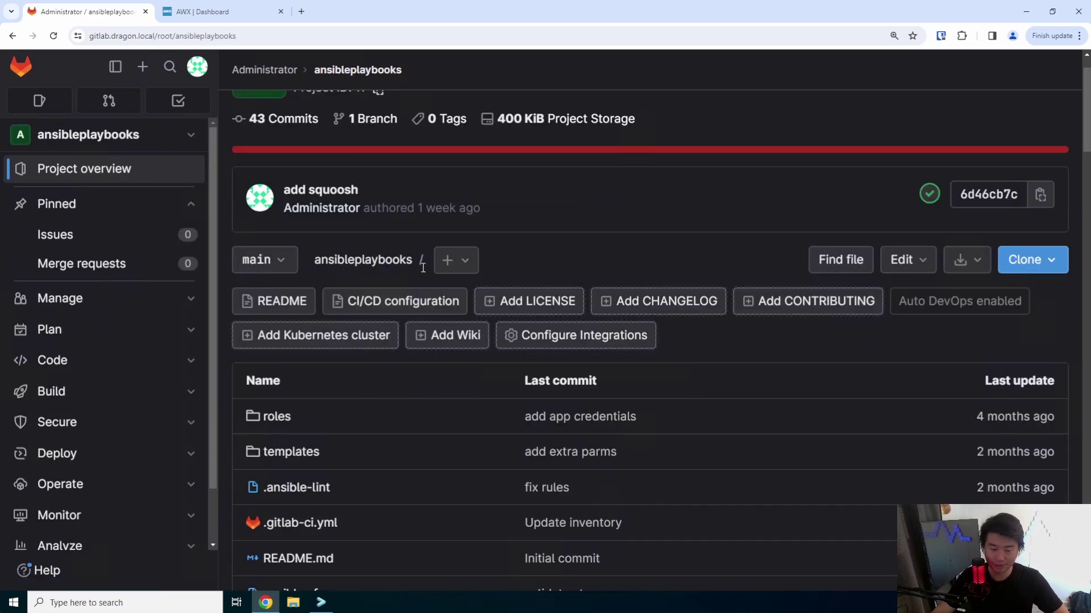
{"action": "scroll", "coordinate": [419, 334], "scroll_direction": "down", "scroll_amount": 3}
{"action": "scroll", "coordinate": [343, 484], "scroll_direction": "down", "scroll_amount": 2}
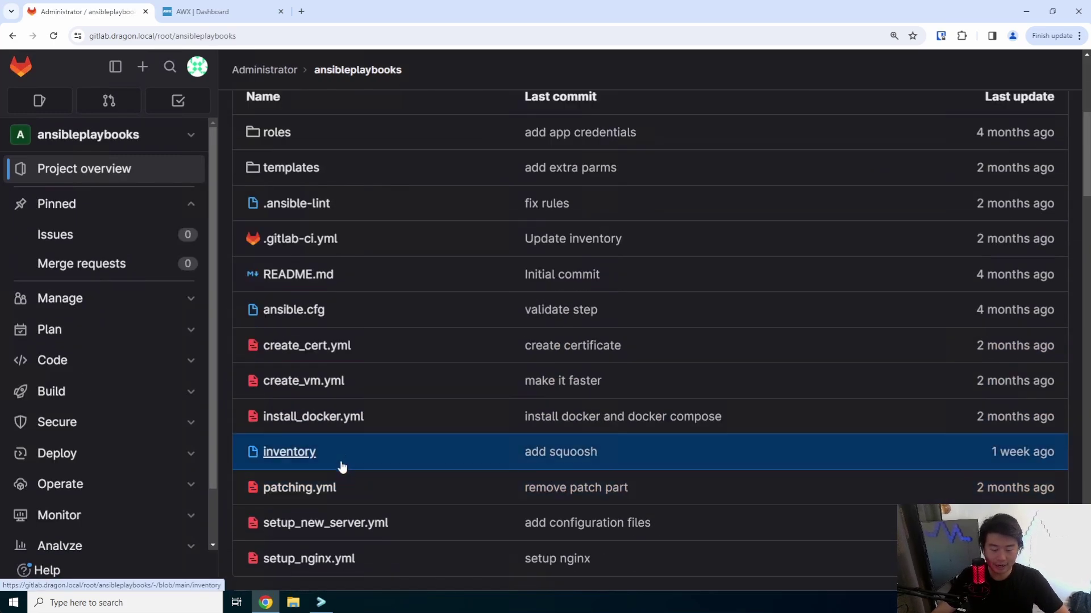
{"action": "left_click", "coordinate": [342, 466]}
{"action": "left_click", "coordinate": [810, 244]}
{"action": "left_click", "coordinate": [820, 282]}
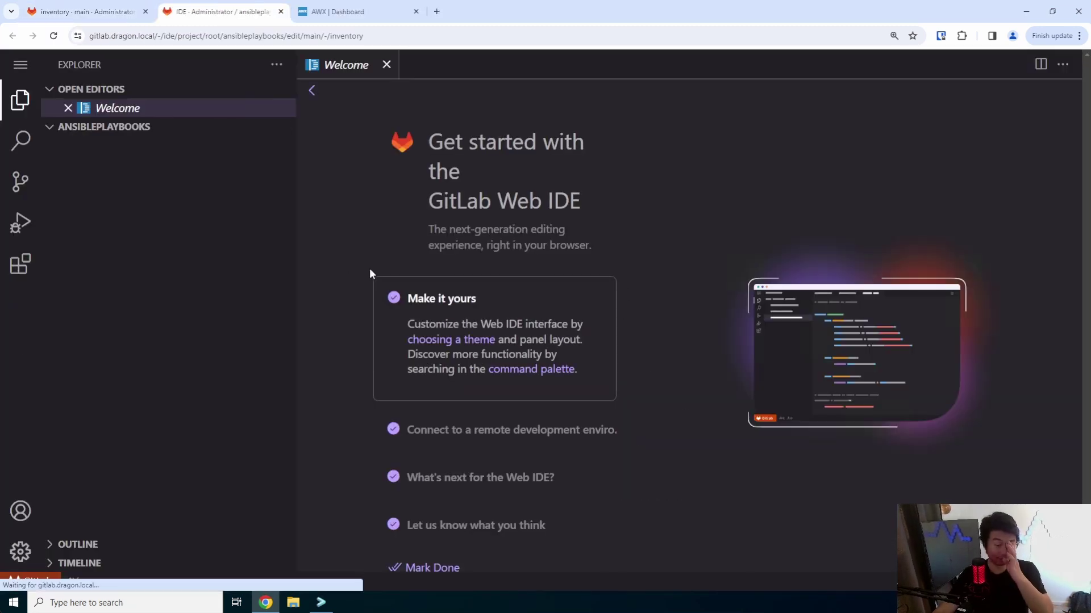
- Append a changedetection host after squoosh and commit it to main as 'add changedetection'
{"action": "left_click", "coordinate": [461, 445]}
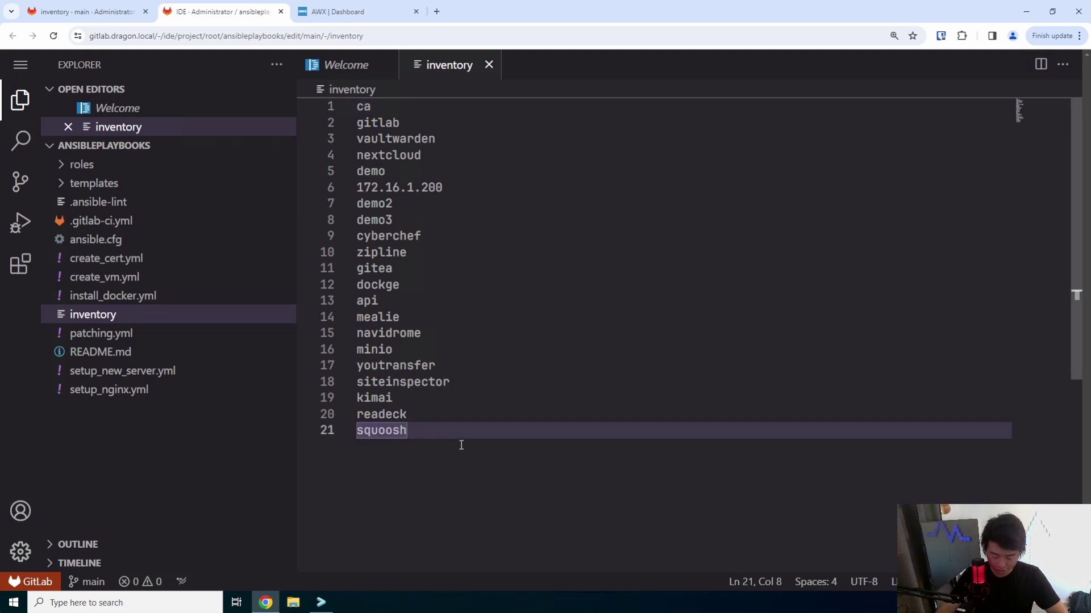
{"action": "key", "text": "Return"}
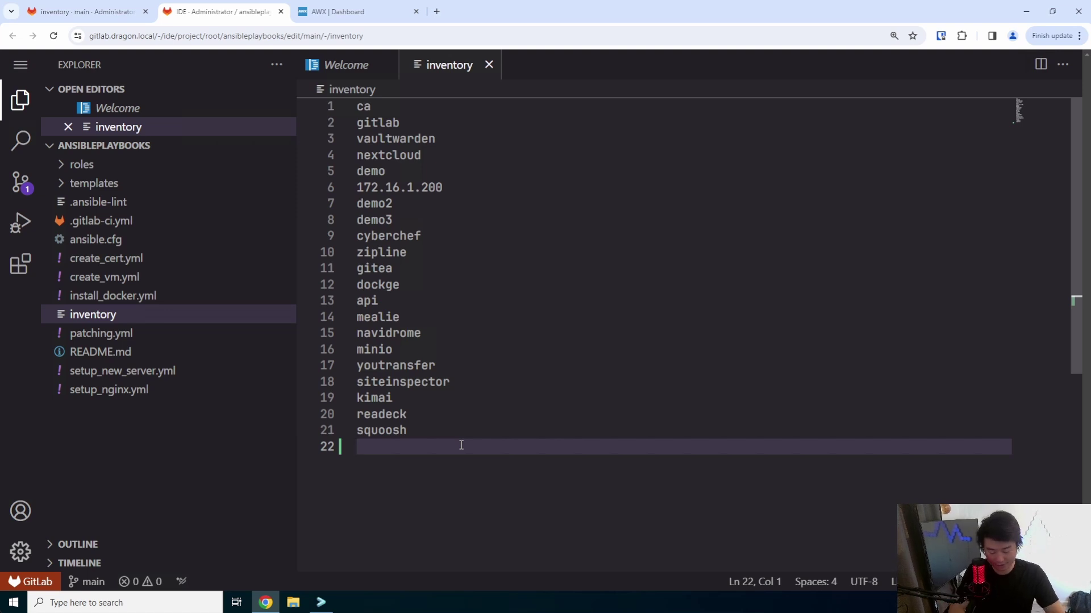
{"action": "type", "text": "changedetec"}
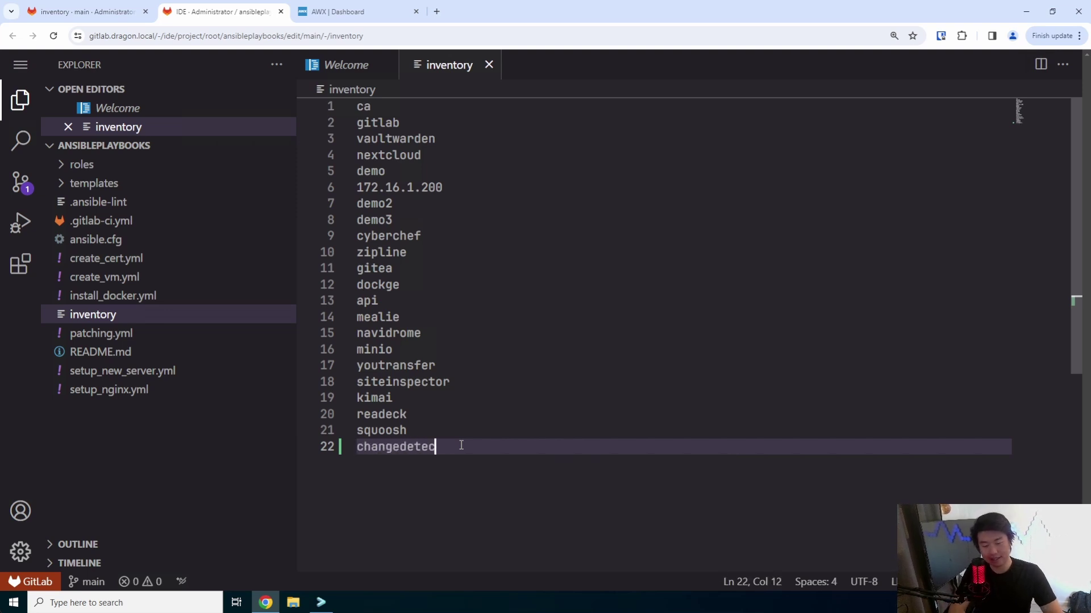
{"action": "type", "text": "tion"}
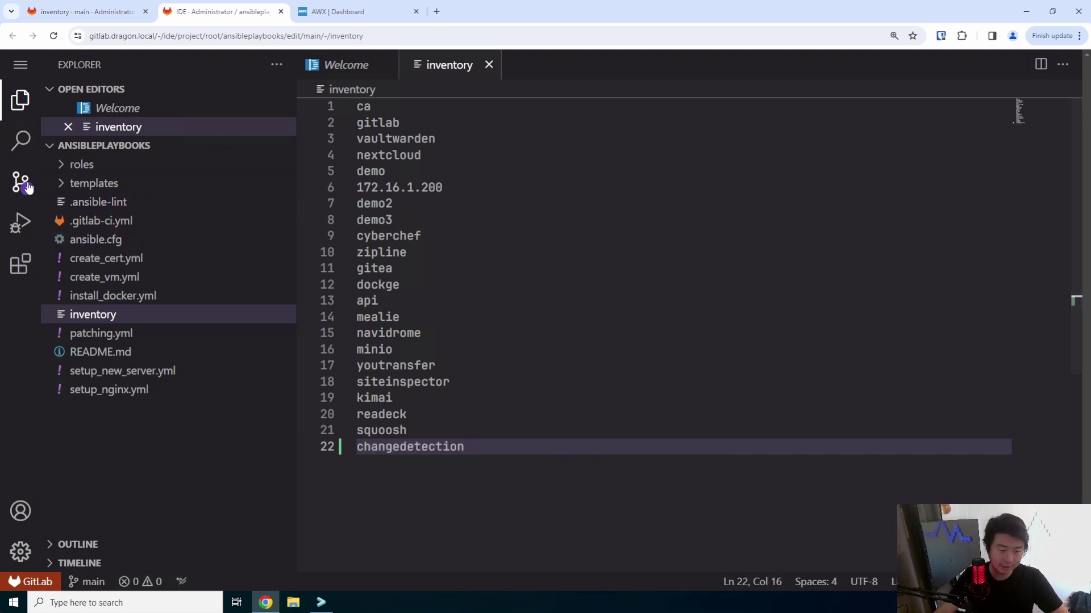
{"action": "left_click", "coordinate": [20, 181]}
{"action": "type", "text": "add "}
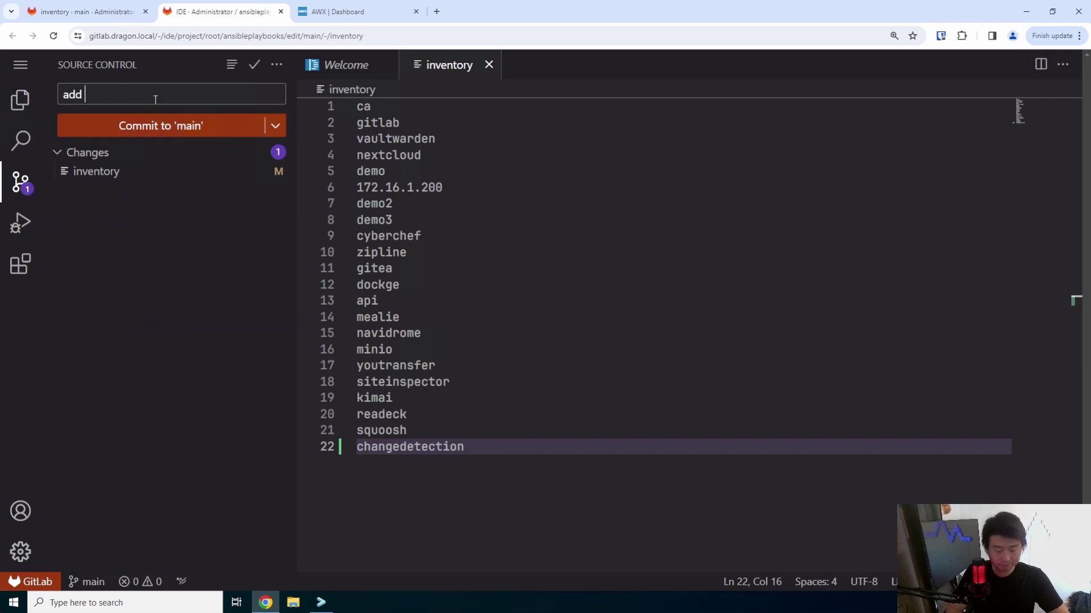
{"action": "type", "text": "changedetection"}
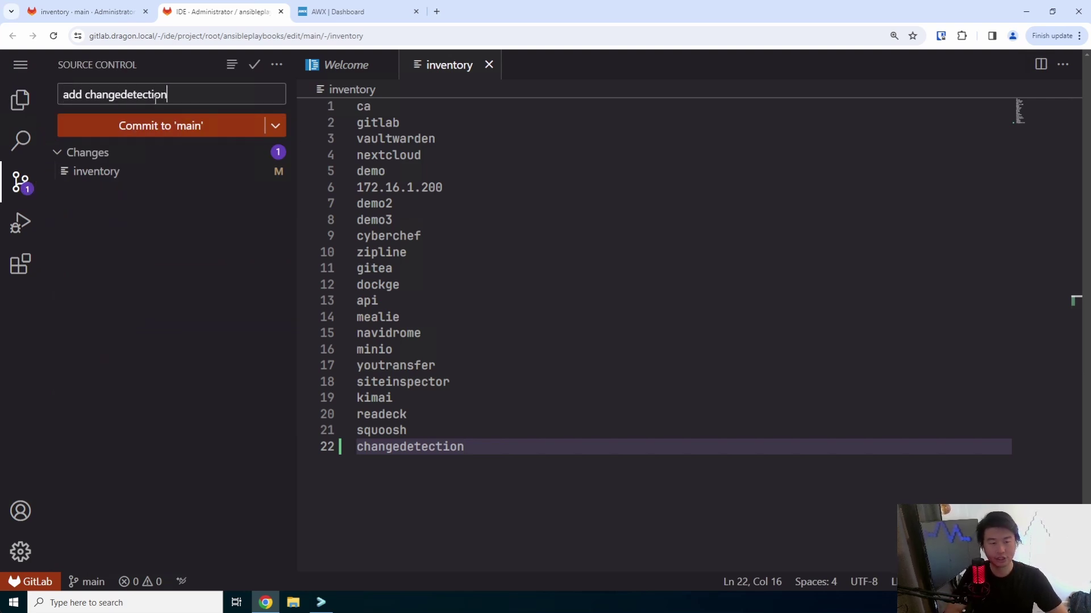
{"action": "left_click", "coordinate": [161, 120]}
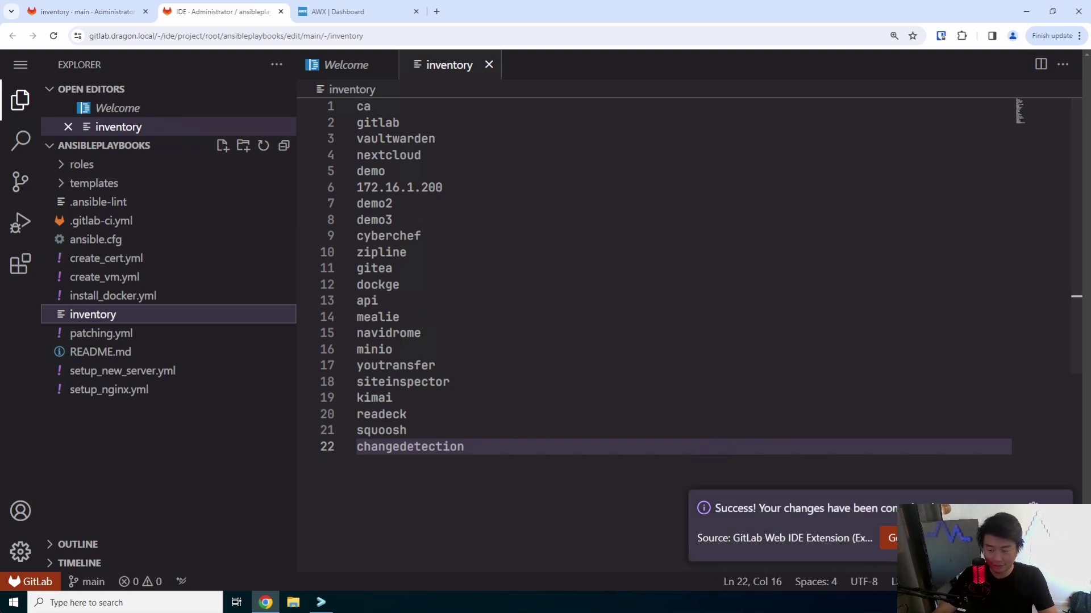
{"action": "left_click", "coordinate": [281, 12]}
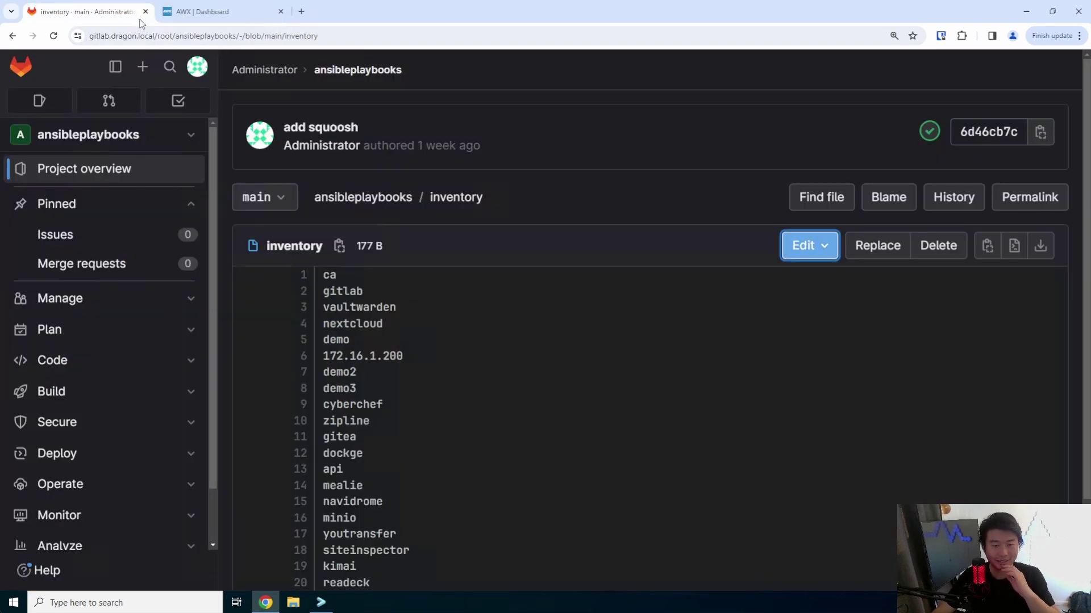
- Switch to AWX Templates and launch the Create New VM/Patch/Docker/Certs/Nginx workflow
{"action": "left_click", "coordinate": [21, 67]}
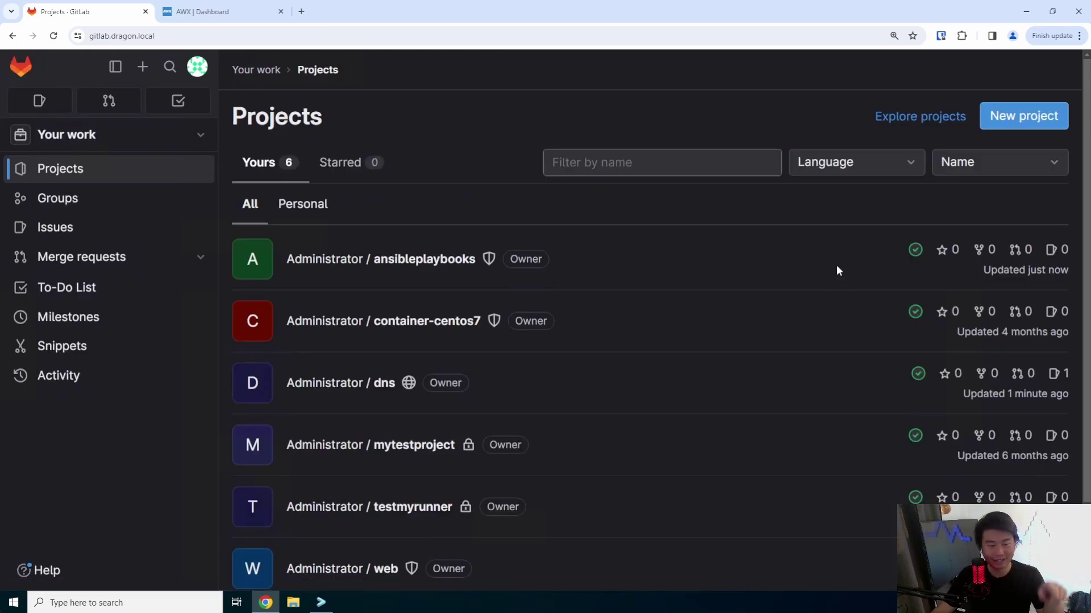
{"action": "left_click", "coordinate": [198, 11]}
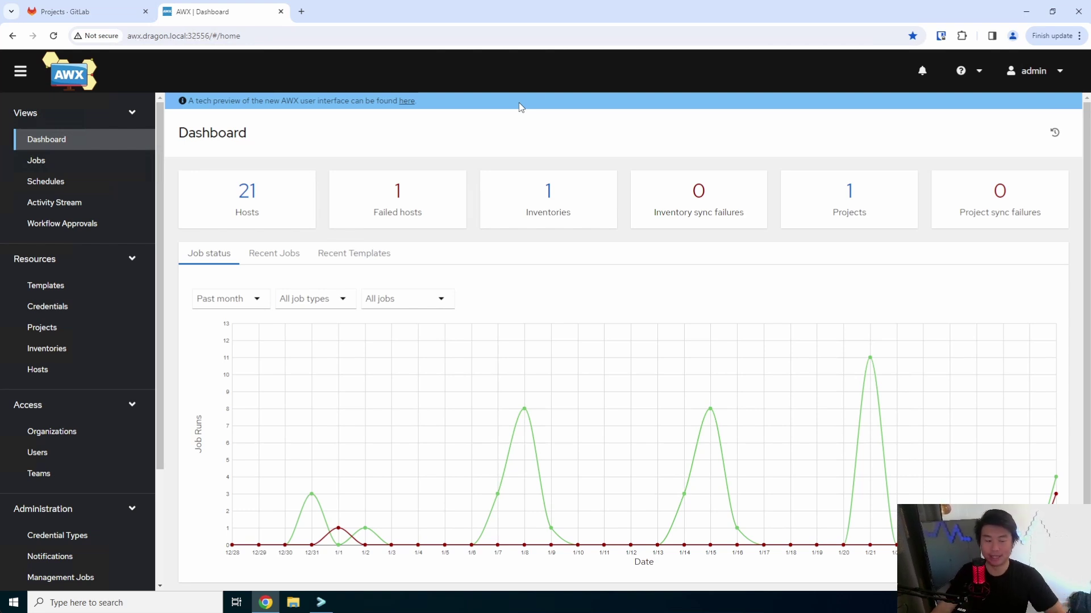
{"action": "left_click", "coordinate": [36, 289]}
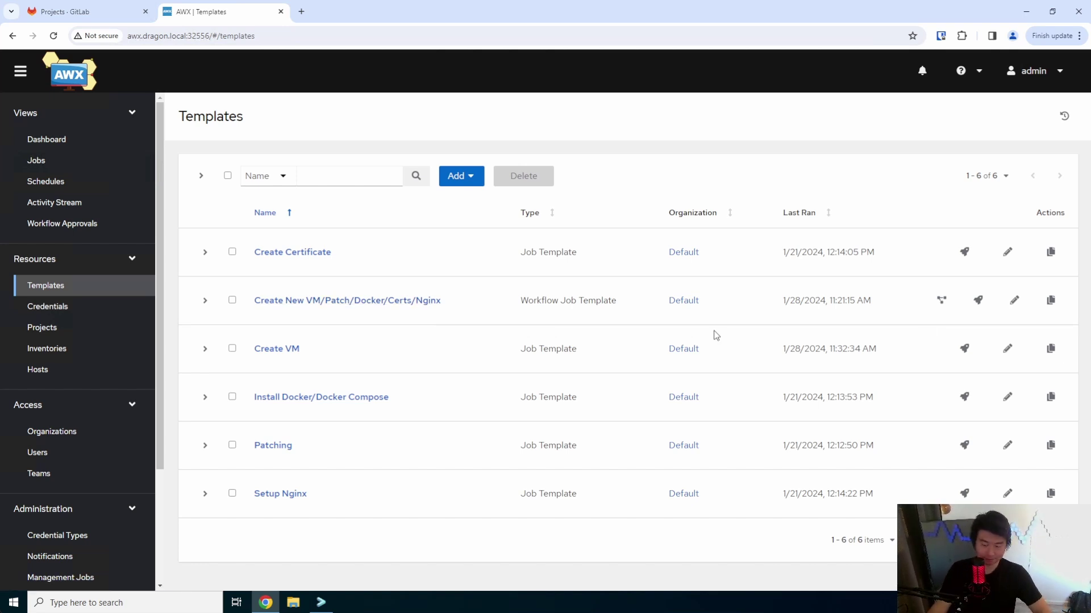
{"action": "left_click", "coordinate": [977, 300]}
- Enter hostname changedetection, new_IP 172.16.1.94 and vm_name Dragon ChangeDetection in the survey
{"action": "left_click", "coordinate": [454, 197]}
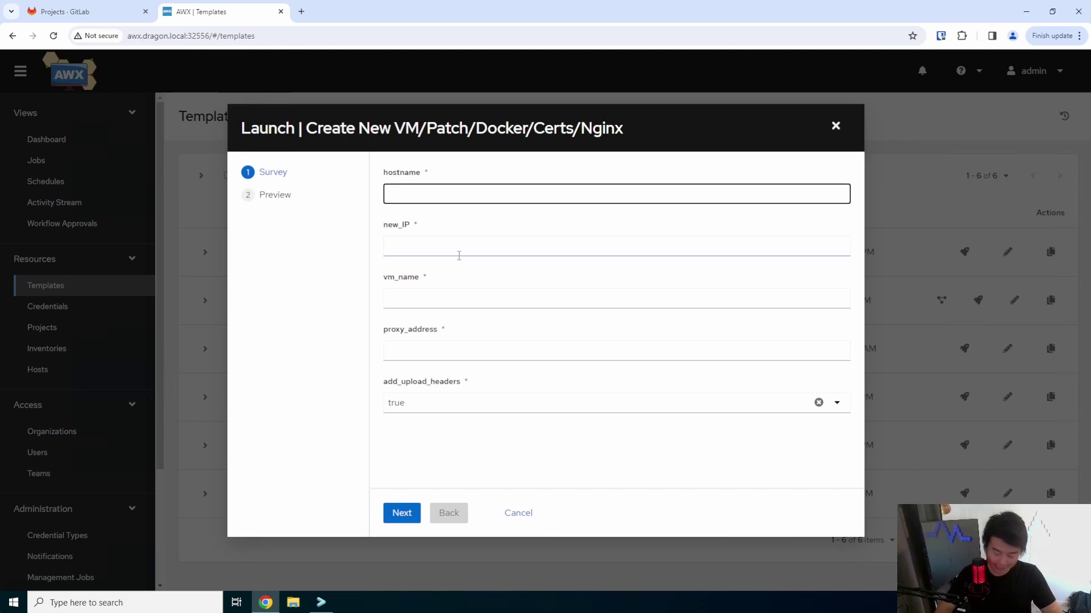
{"action": "type", "text": "changedetection"}
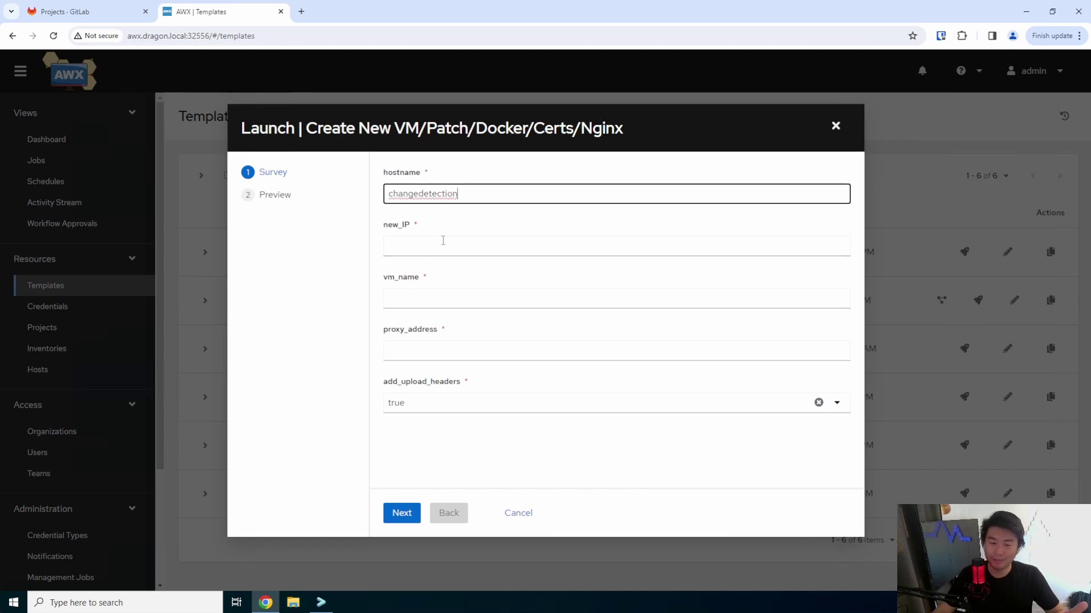
{"action": "left_click", "coordinate": [446, 244]}
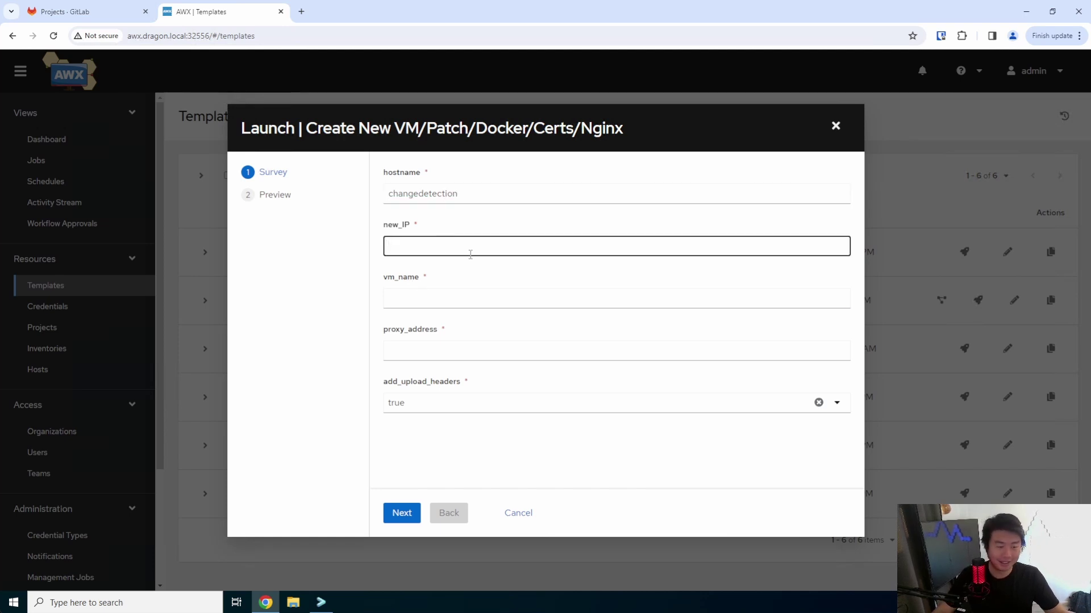
{"action": "type", "text": "172.16.1.94"}
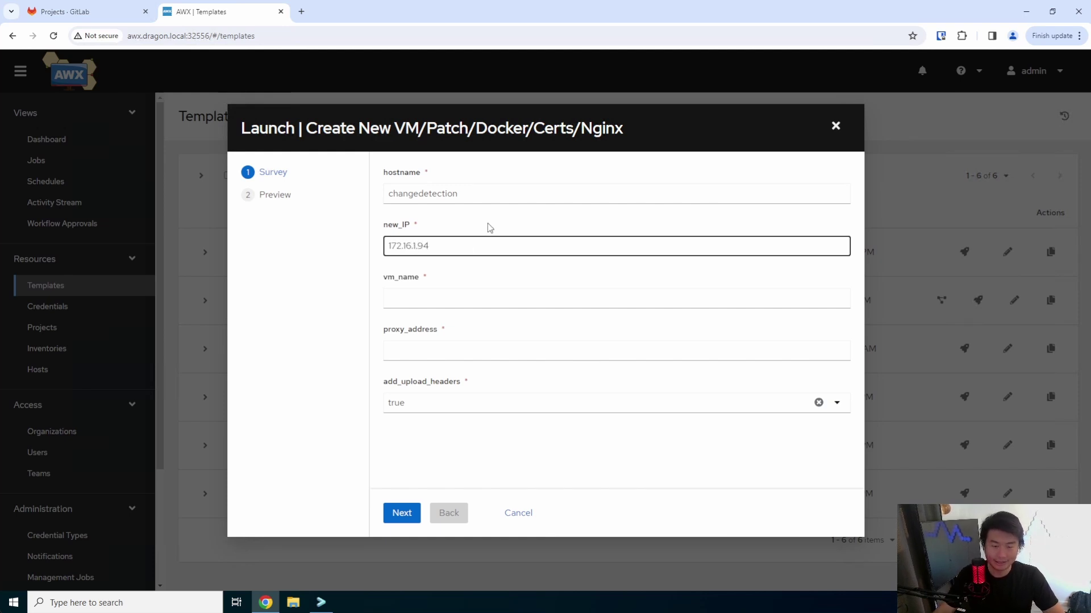
{"action": "double_click", "coordinate": [490, 201]}
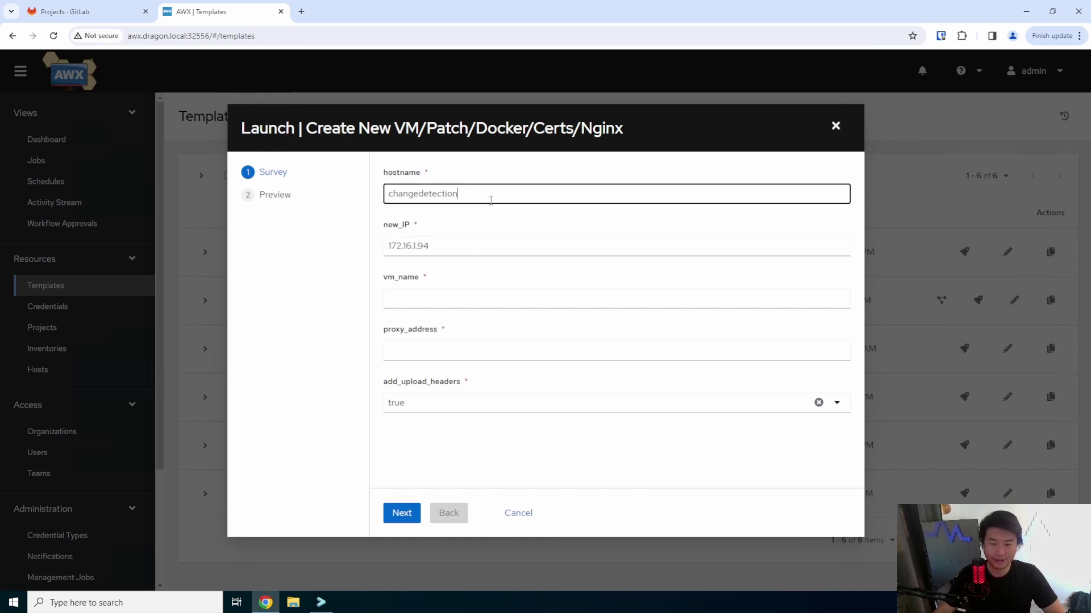
{"action": "double_click", "coordinate": [487, 238]}
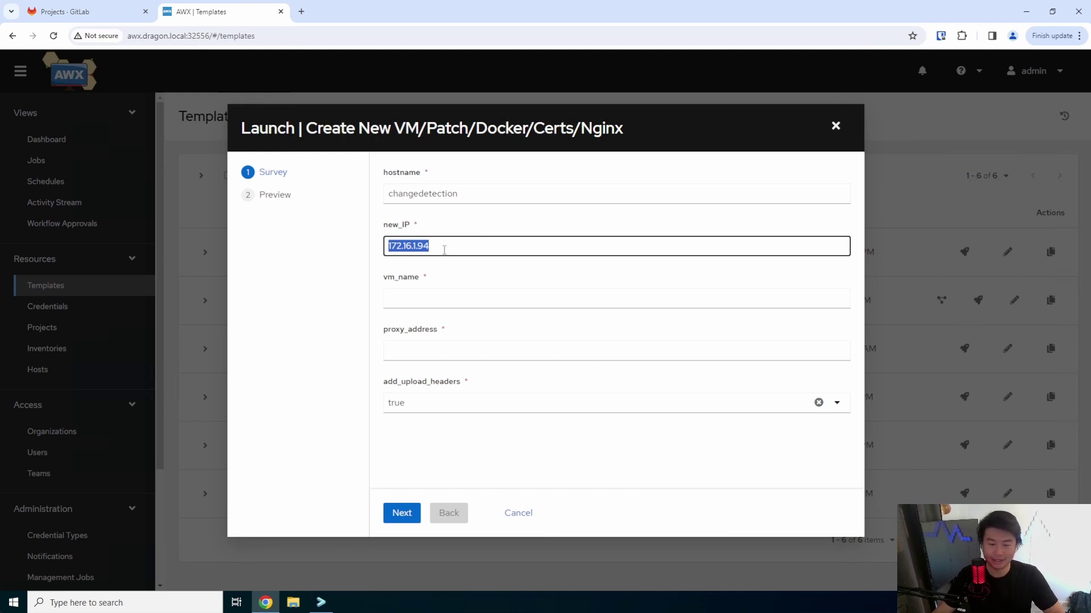
{"action": "left_click", "coordinate": [472, 250]}
{"action": "left_click", "coordinate": [475, 296]}
{"action": "type", "text": "D"}
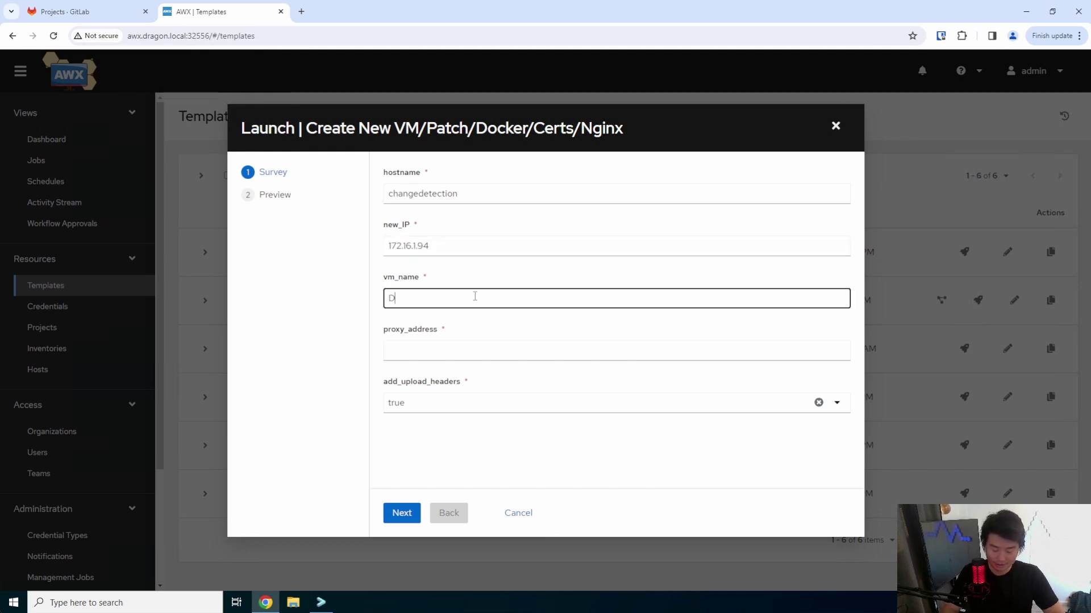
{"action": "type", "text": "ragon"}
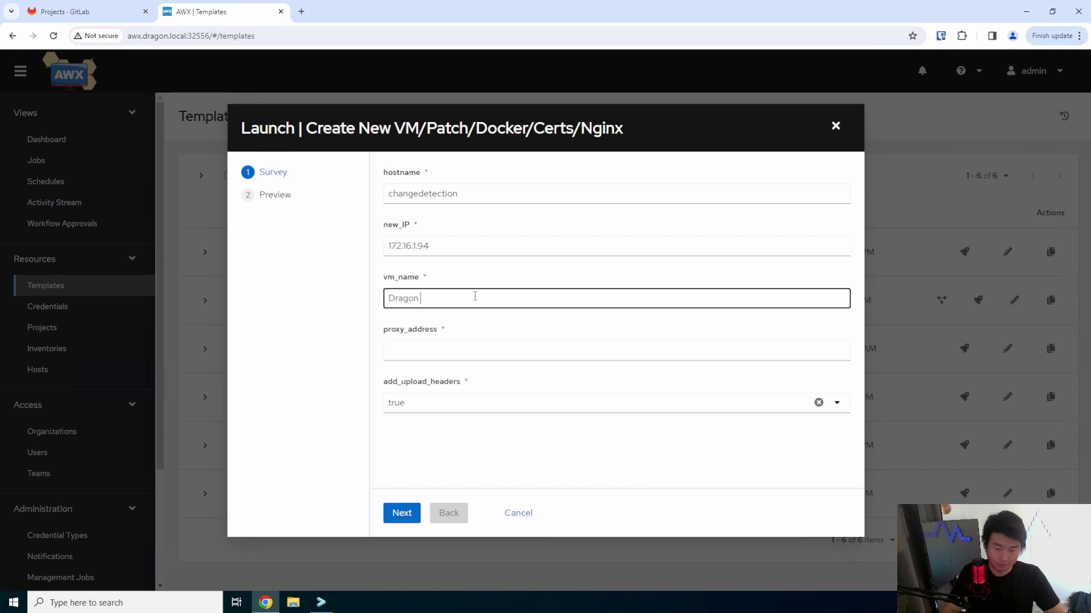
{"action": "type", "text": " ChangeD"}
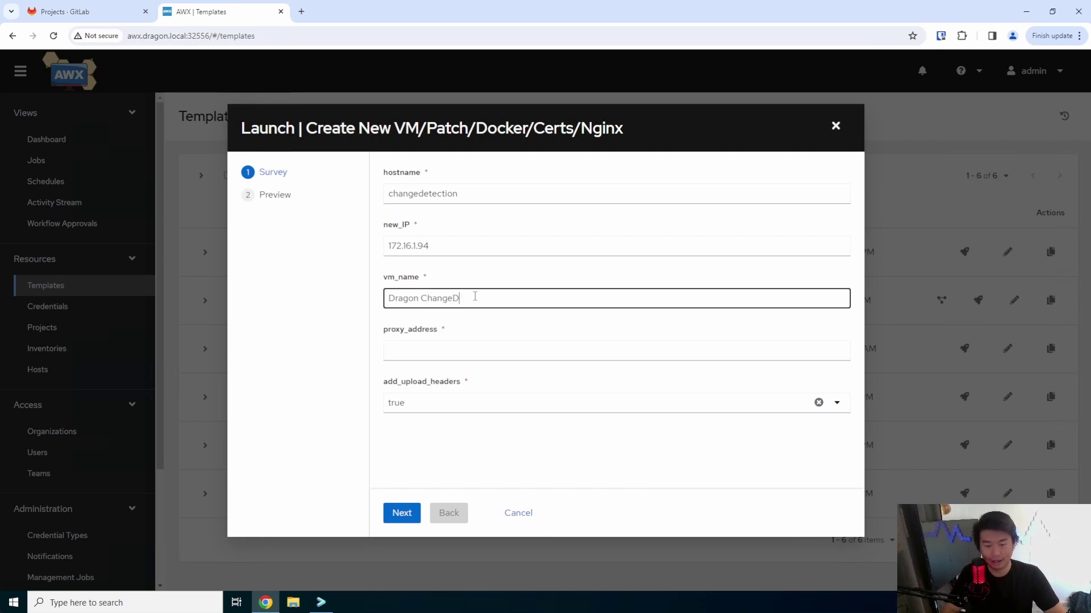
{"action": "type", "text": "etection"}
{"action": "double_click", "coordinate": [475, 298]}
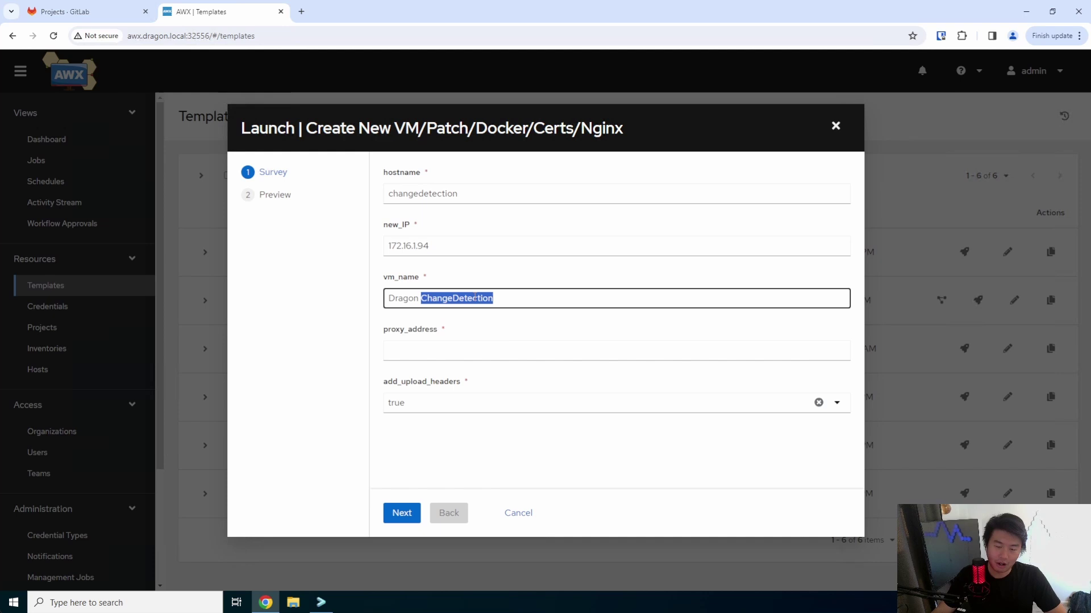
{"action": "triple_click", "coordinate": [475, 297]}
{"action": "left_click", "coordinate": [509, 293]}
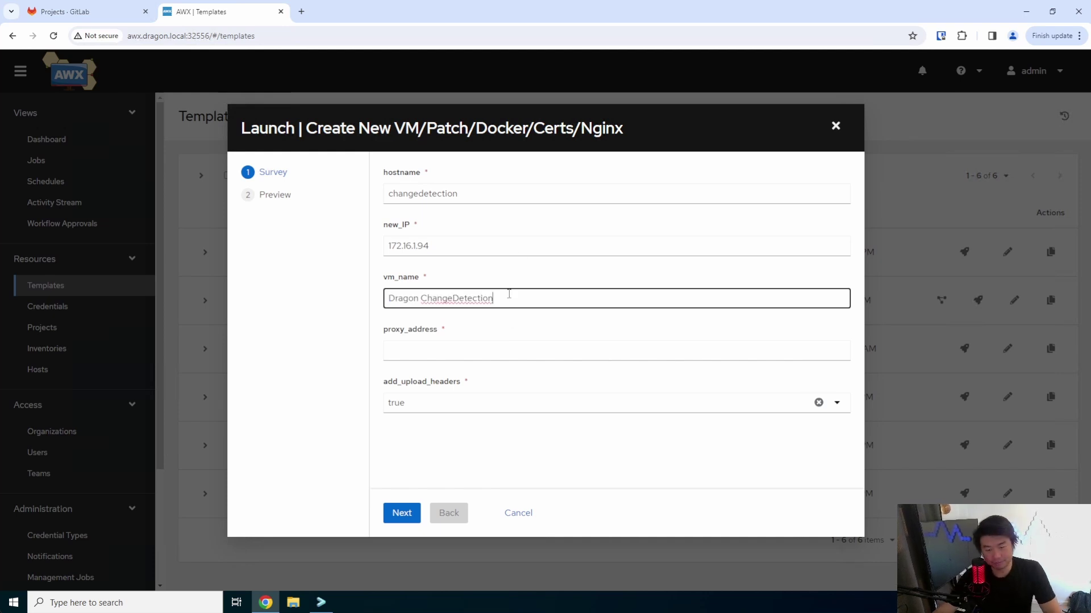
{"action": "left_click", "coordinate": [508, 353]}
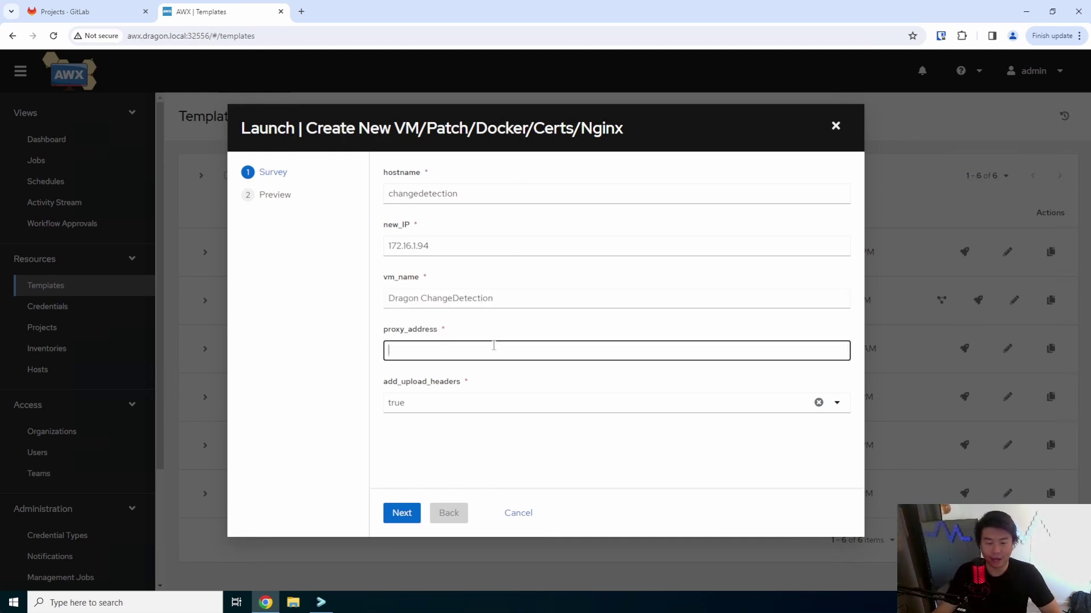
- Search Google for changedetection and open the changedetection.io GitHub repository
{"action": "left_click", "coordinate": [302, 12]}
{"action": "type", "text": "change"}
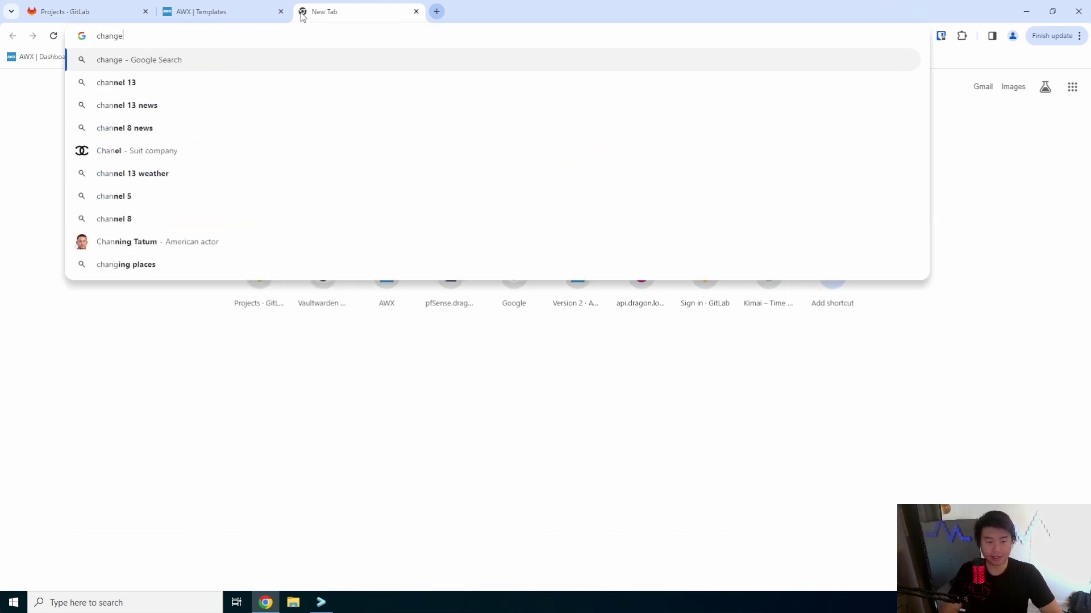
{"action": "type", "text": "detection"}
{"action": "key", "text": "Return"}
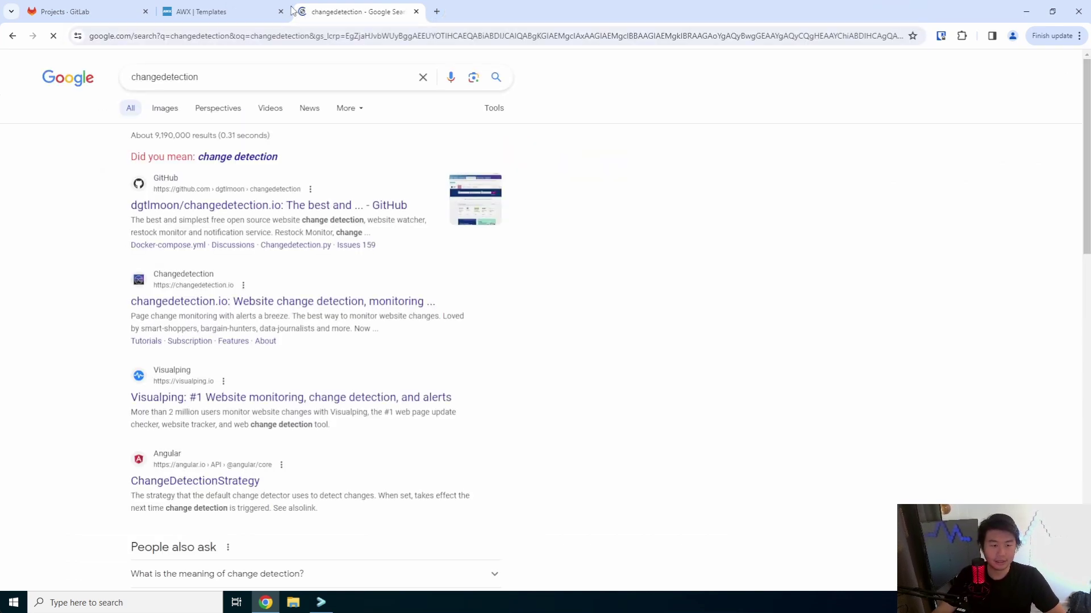
{"action": "left_click", "coordinate": [277, 203]}
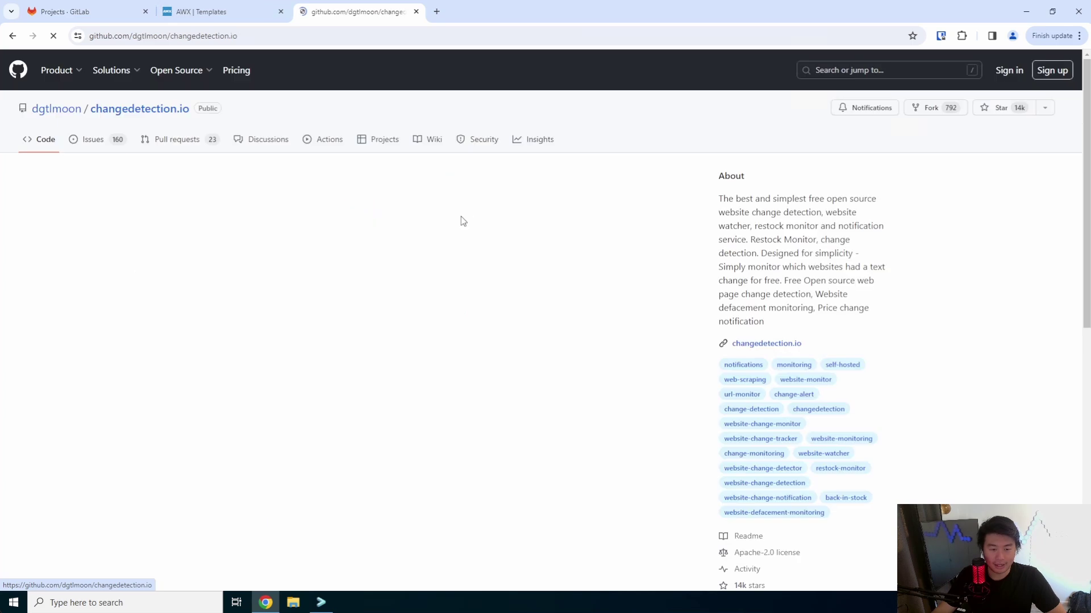
- Open the repo's docker-compose.yml and highlight its 5000:5000 port mapping
{"action": "scroll", "coordinate": [398, 248], "scroll_direction": "down", "scroll_amount": 6}
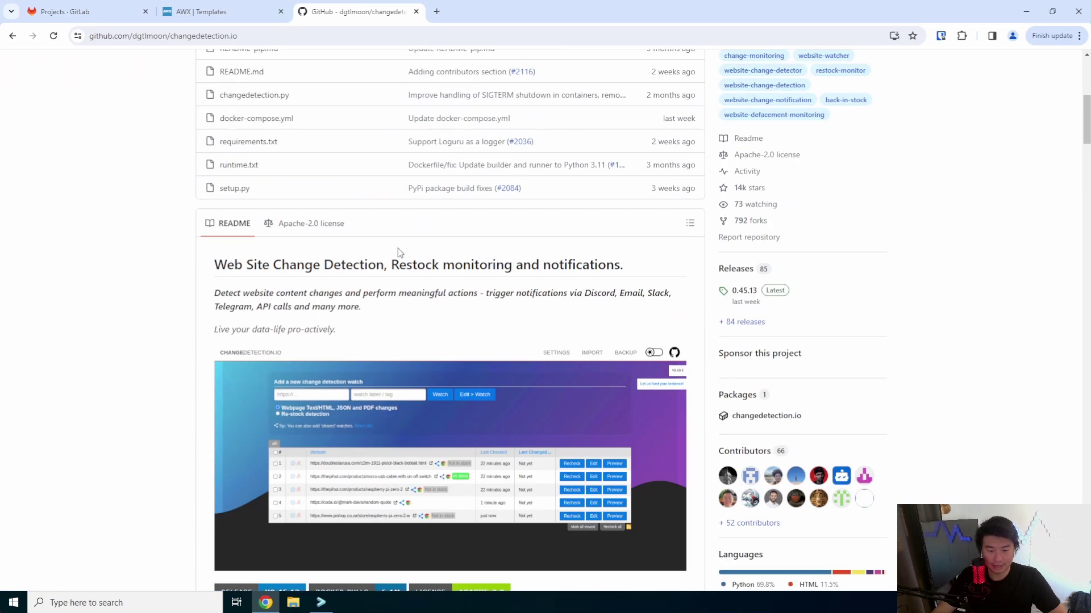
{"action": "scroll", "coordinate": [397, 252], "scroll_direction": "down", "scroll_amount": 4}
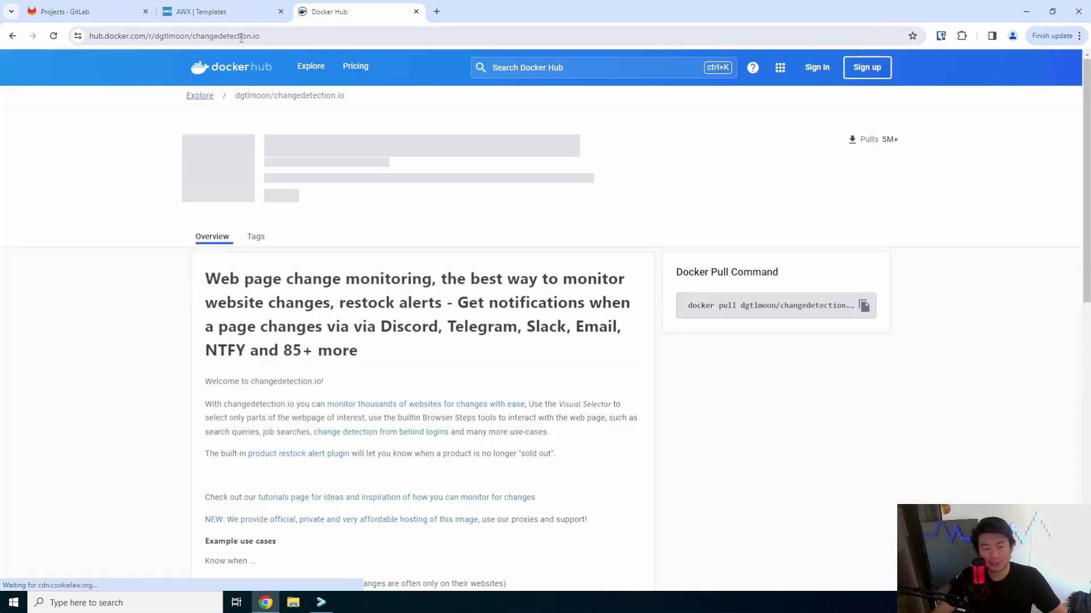
{"action": "scroll", "coordinate": [494, 207], "scroll_direction": "down", "scroll_amount": 10}
{"action": "scroll", "coordinate": [489, 192], "scroll_direction": "up", "scroll_amount": 2}
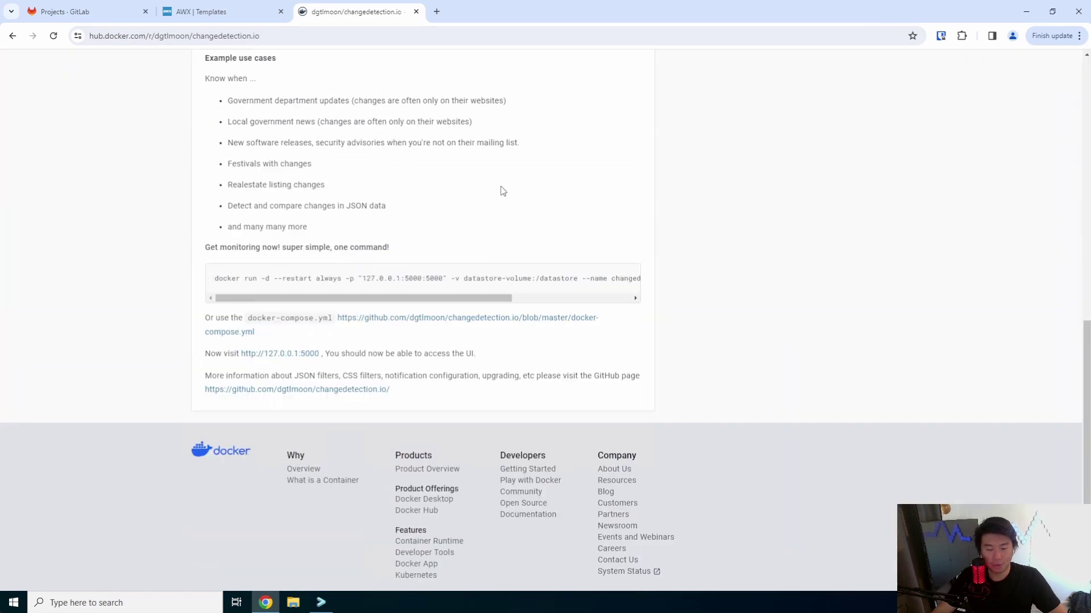
{"action": "scroll", "coordinate": [500, 198], "scroll_direction": "up", "scroll_amount": 1}
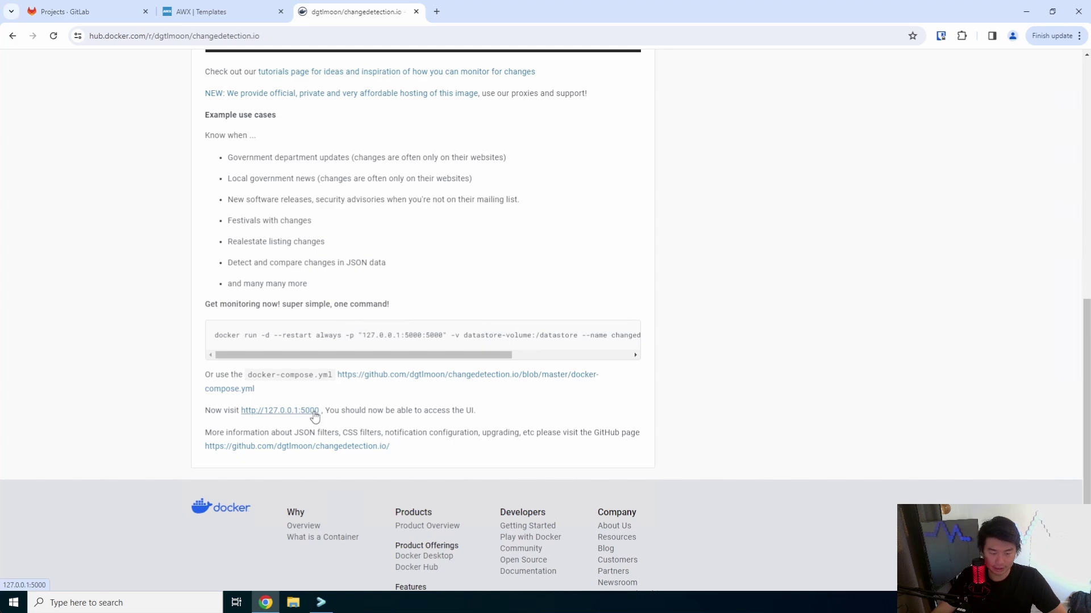
{"action": "left_click", "coordinate": [419, 375]}
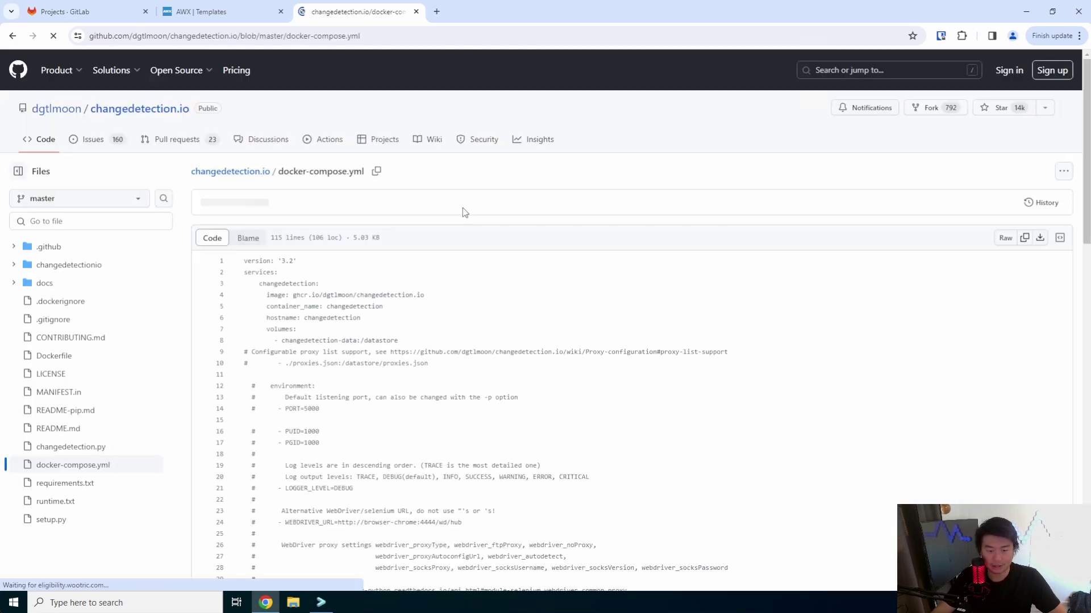
{"action": "scroll", "coordinate": [355, 302], "scroll_direction": "down", "scroll_amount": 9}
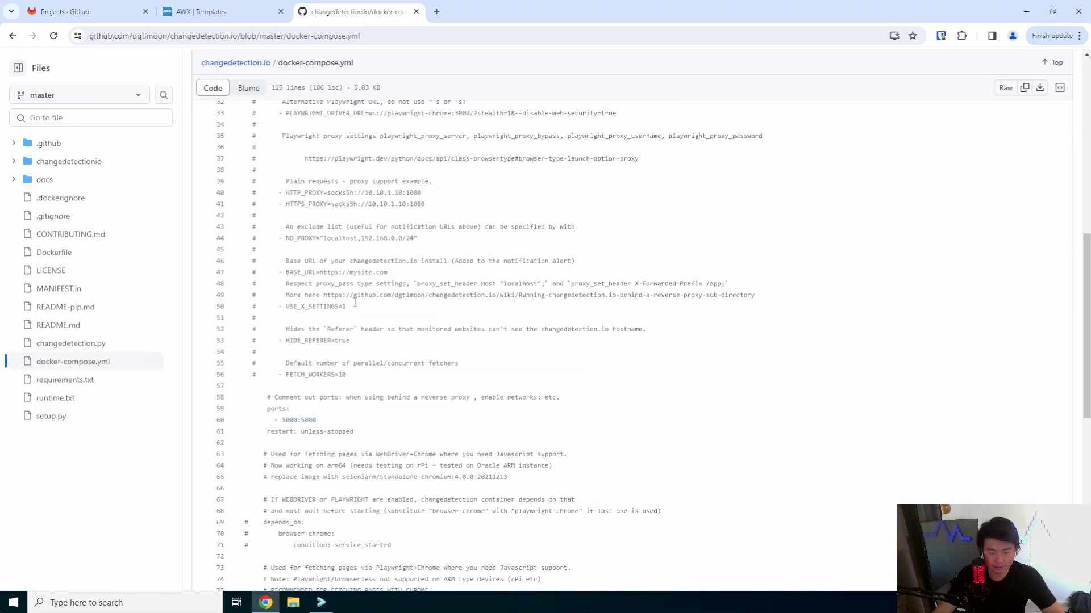
{"action": "left_click_drag", "start_coordinate": [328, 418], "coordinate": [282, 420]}
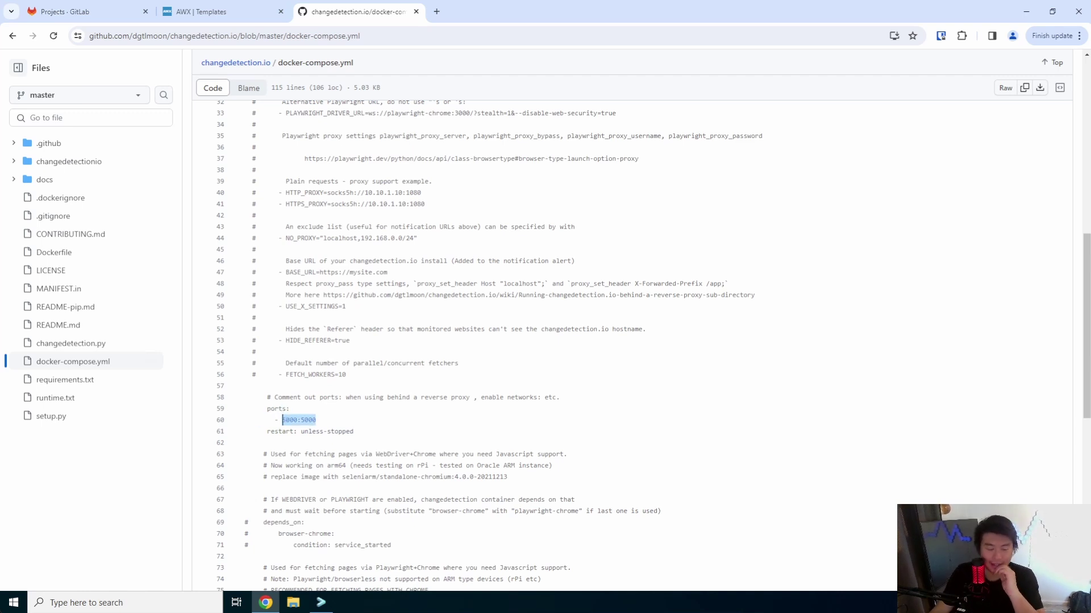
{"action": "left_click", "coordinate": [218, 13]}
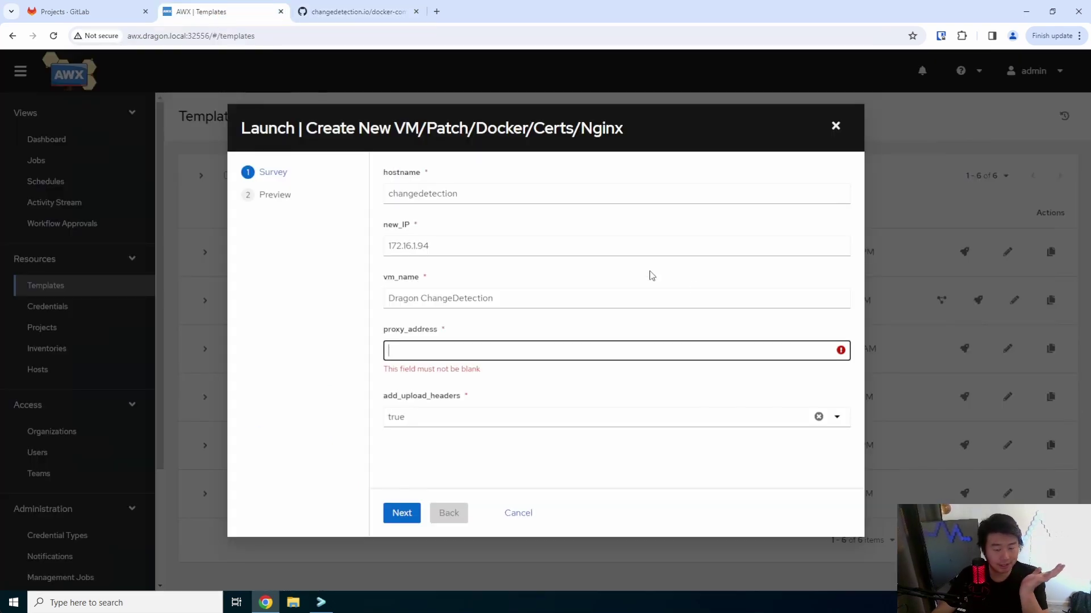
{"action": "left_click", "coordinate": [567, 352]}
{"action": "type", "text": "http"}
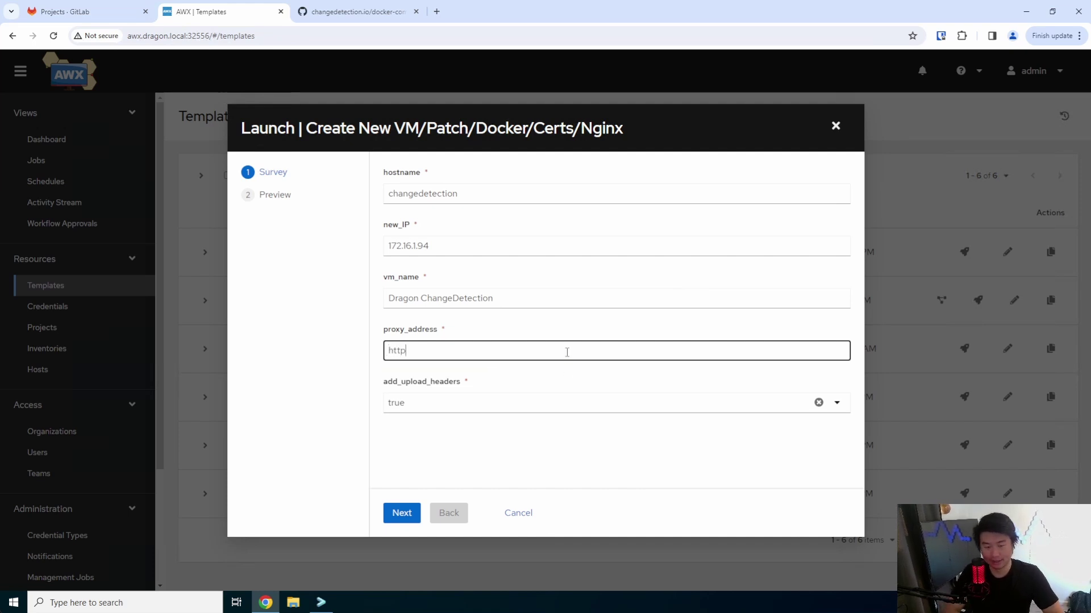
{"action": "type", "text": "://localhost:5000"}
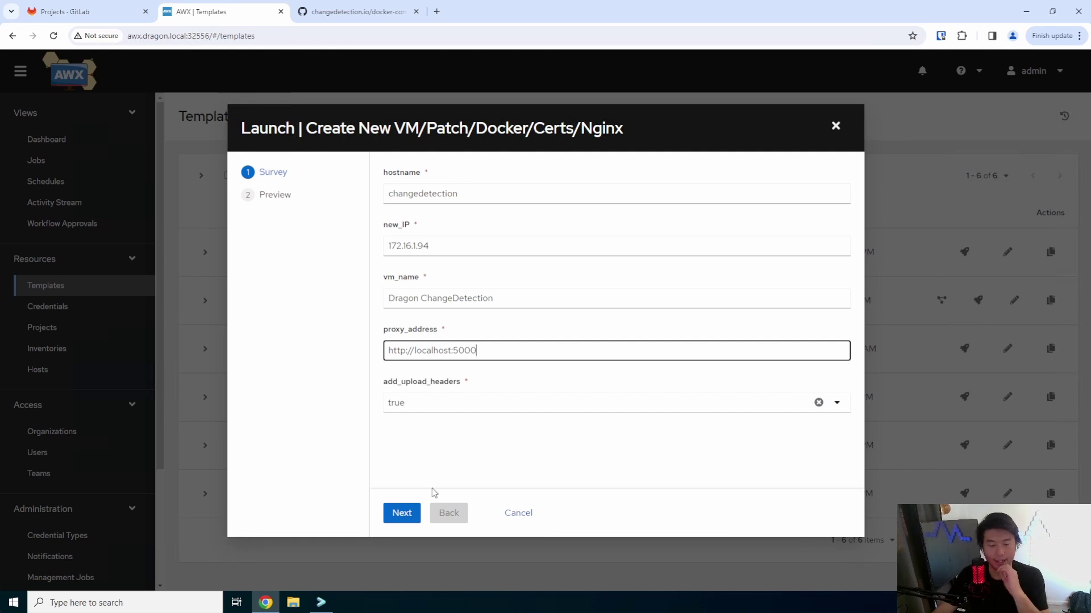
{"action": "left_click", "coordinate": [400, 513]}
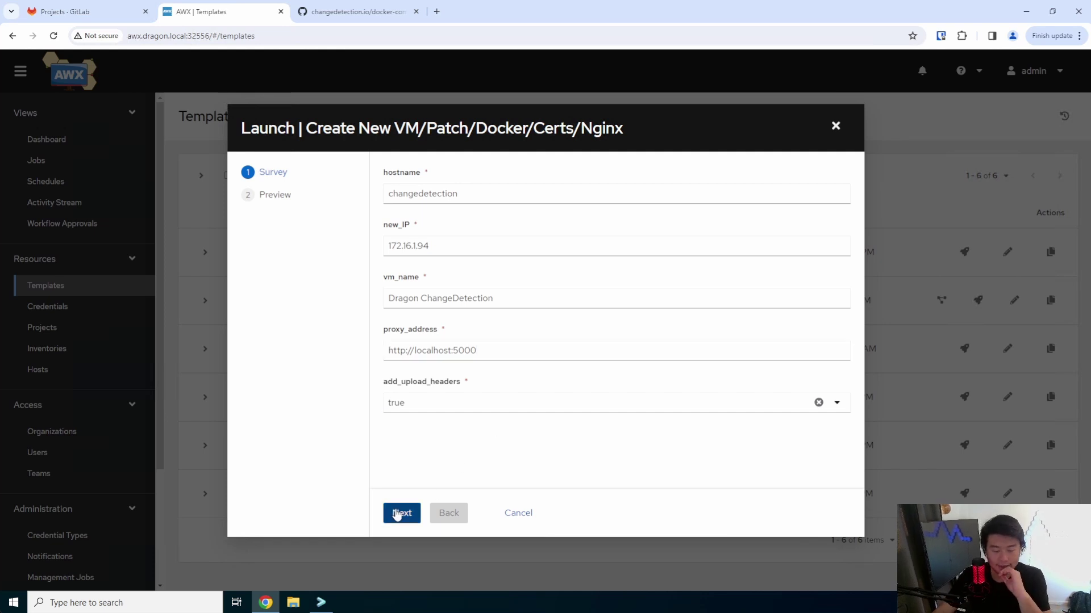
{"action": "left_click", "coordinate": [406, 513]}
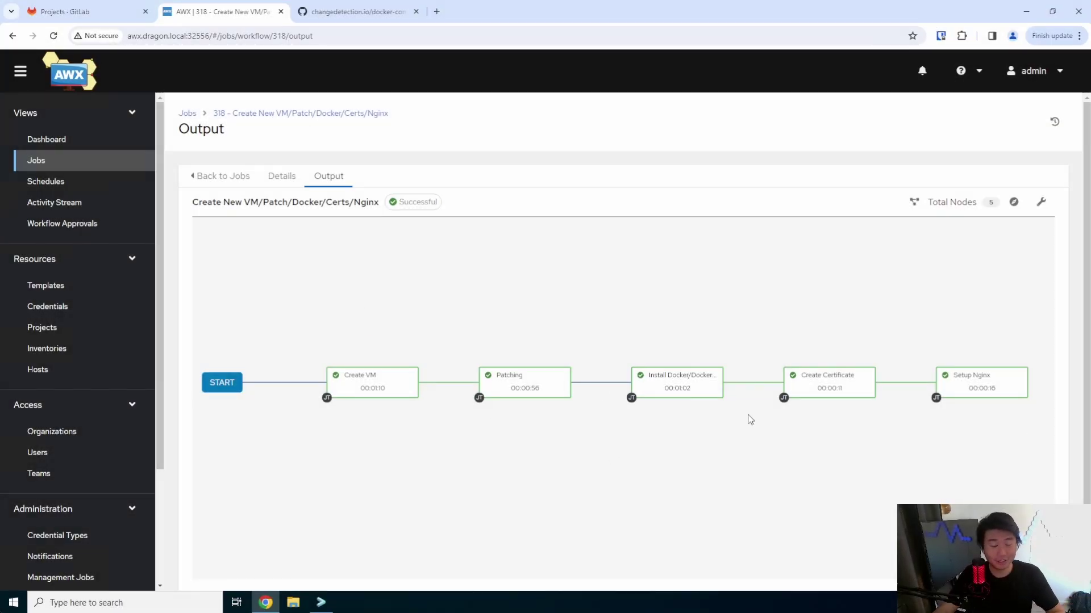
{"action": "left_click", "coordinate": [321, 602]}
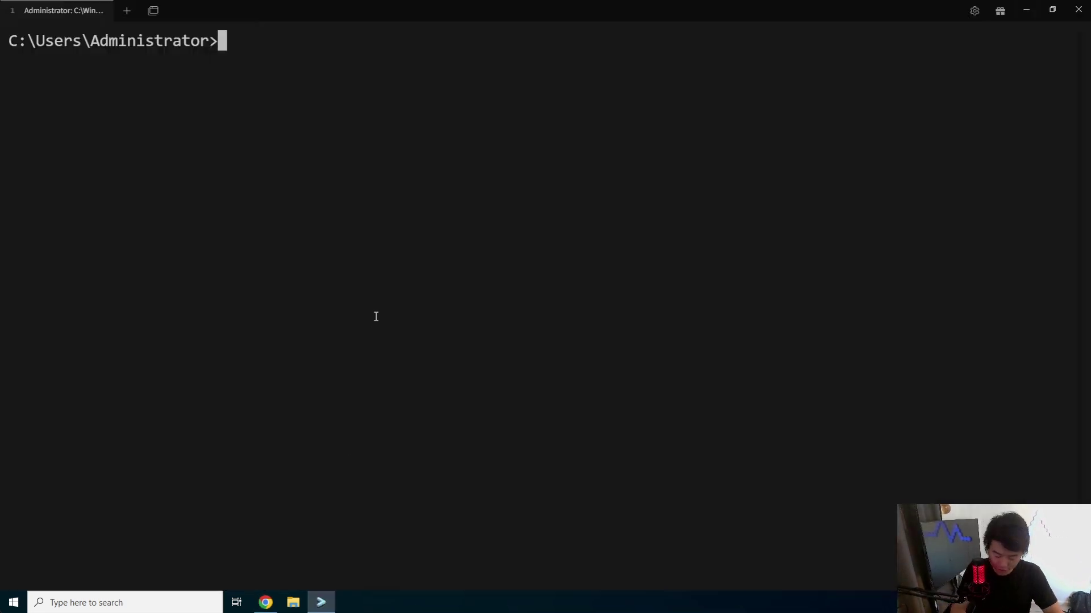
- SSH into changedetection.dragon.local as root, accepting the host key and entering the password
{"action": "type", "text": "ssh root@"}
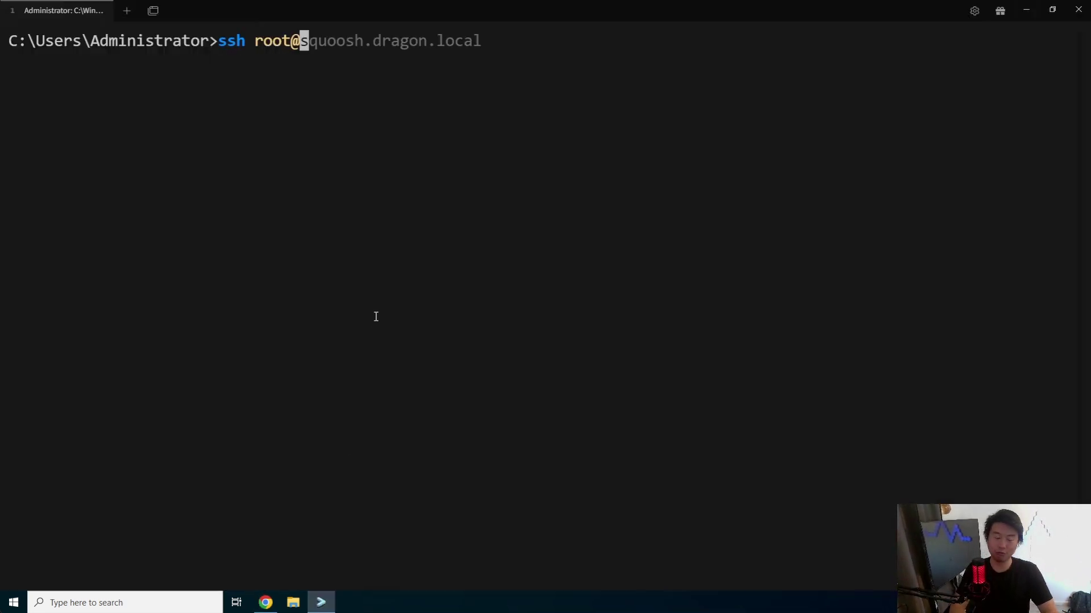
{"action": "type", "text": "changed"}
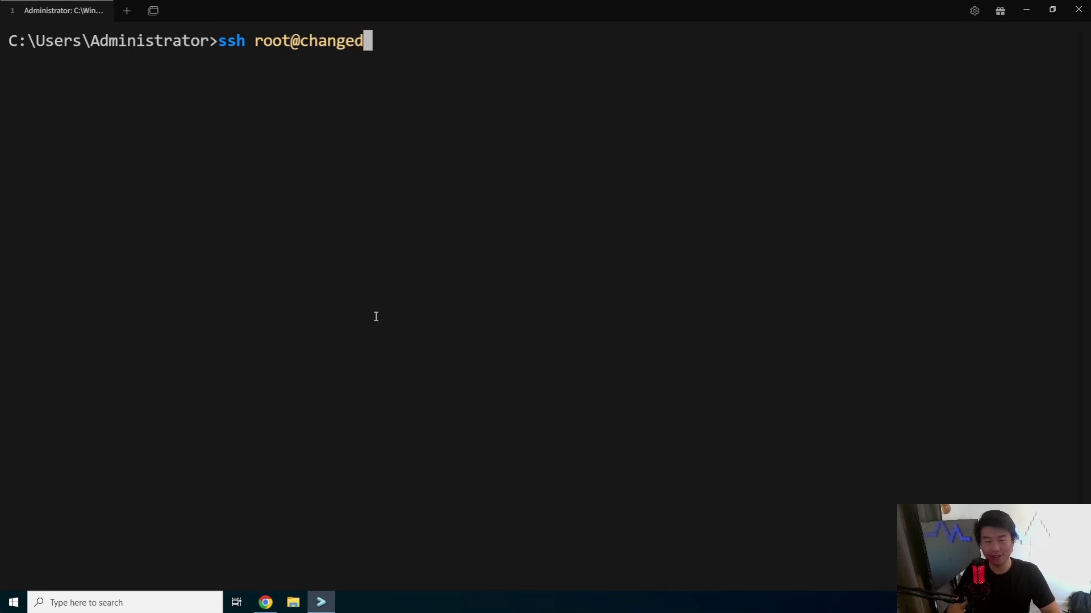
{"action": "type", "text": "etection.drago"}
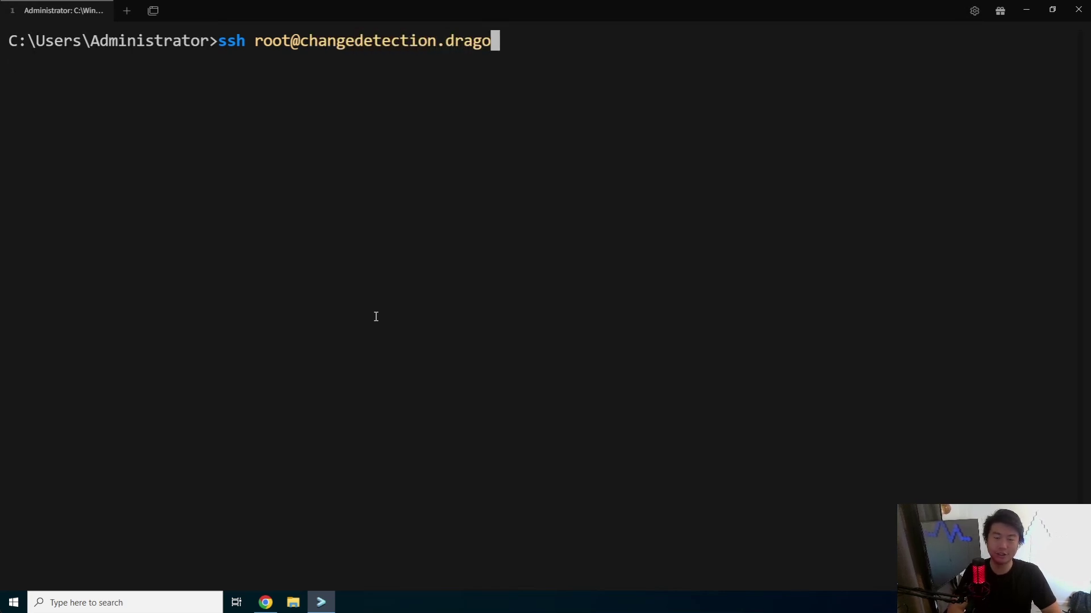
{"action": "type", "text": "n.local"}
{"action": "key", "text": "Return"}
{"action": "type", "text": "yes"}
{"action": "key", "text": "Return"}
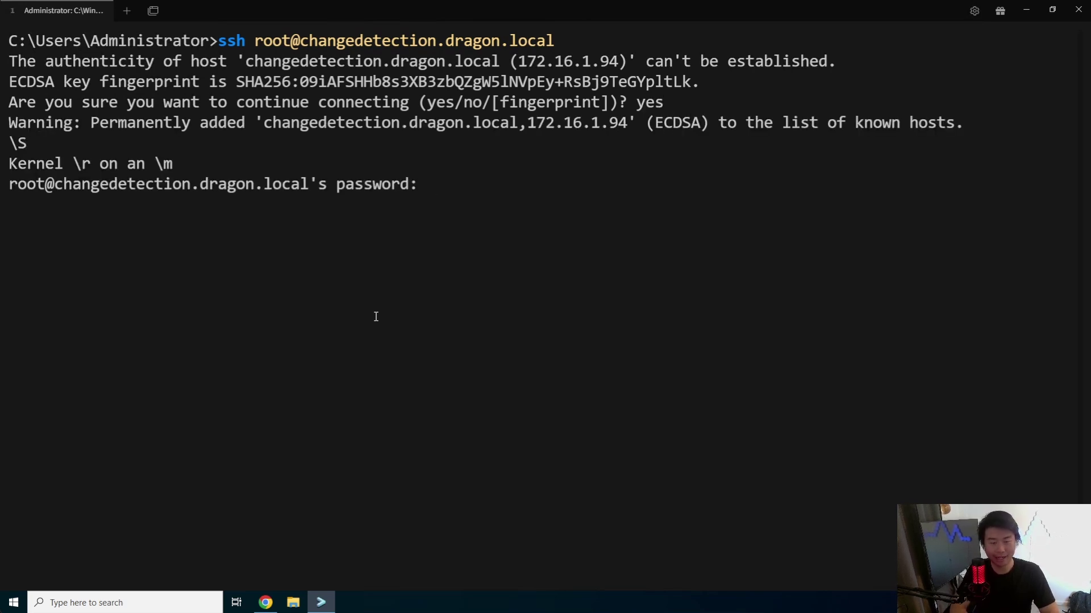
{"action": "key", "text": "Return"}
{"action": "key", "text": "ctrl+l"}
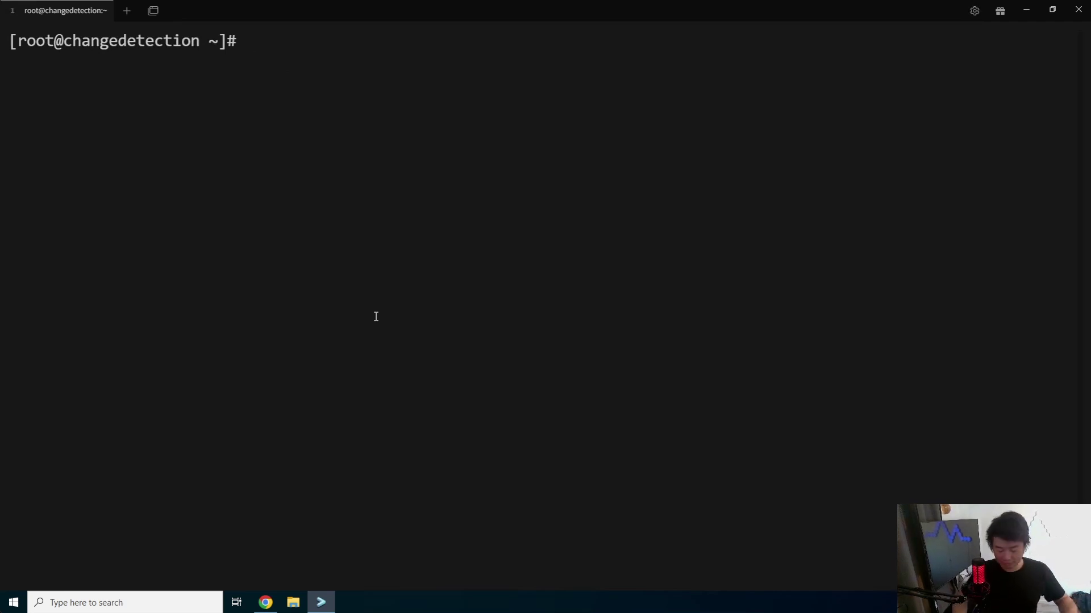
- Run docker ps -a and docker-compose --version to confirm no containers and Compose v2.5.0
{"action": "type", "text": "docker"}
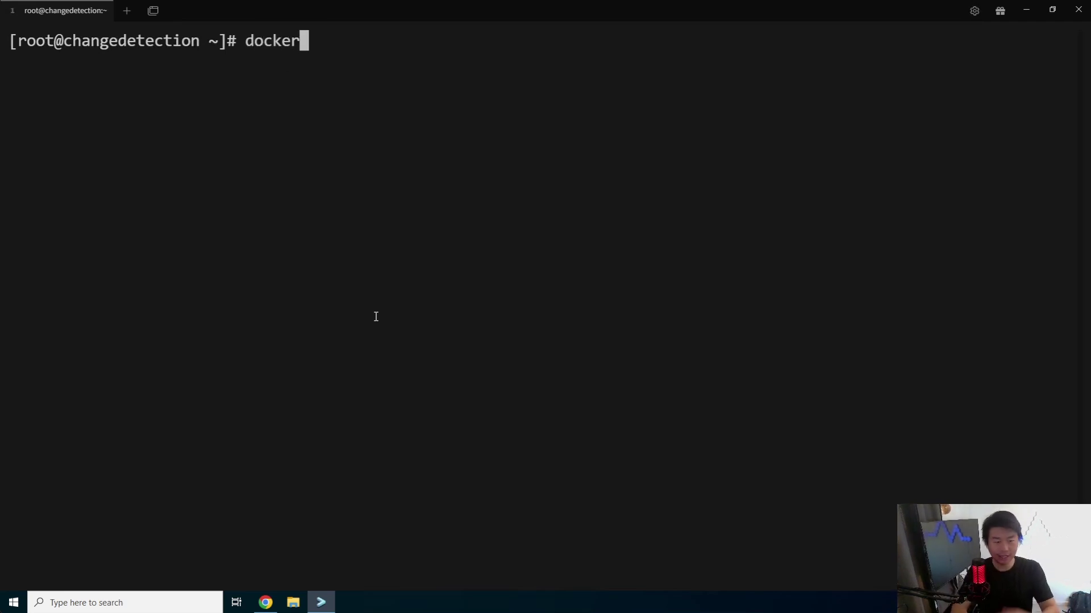
{"action": "type", "text": " ps -a"}
{"action": "key", "text": "Return"}
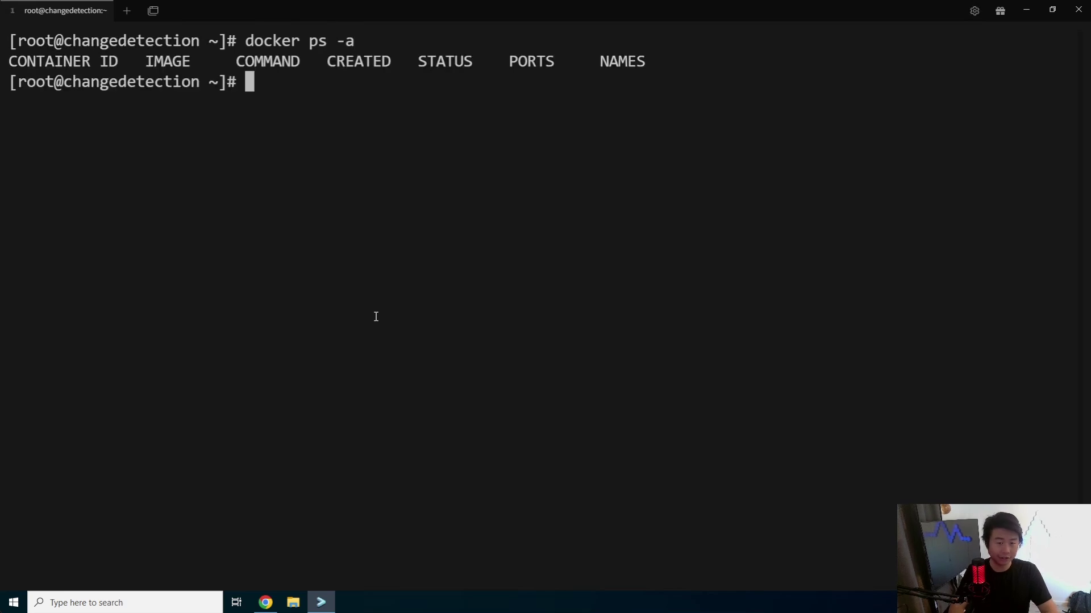
{"action": "type", "text": "ddocker-c"}
{"action": "key", "text": "BackSpace"}
{"action": "key", "text": "BackSpace"}
{"action": "key", "text": "BackSpace"}
{"action": "key", "text": "BackSpace"}
{"action": "key", "text": "BackSpace"}
{"action": "key", "text": "BackSpace"}
{"action": "key", "text": "BackSpace"}
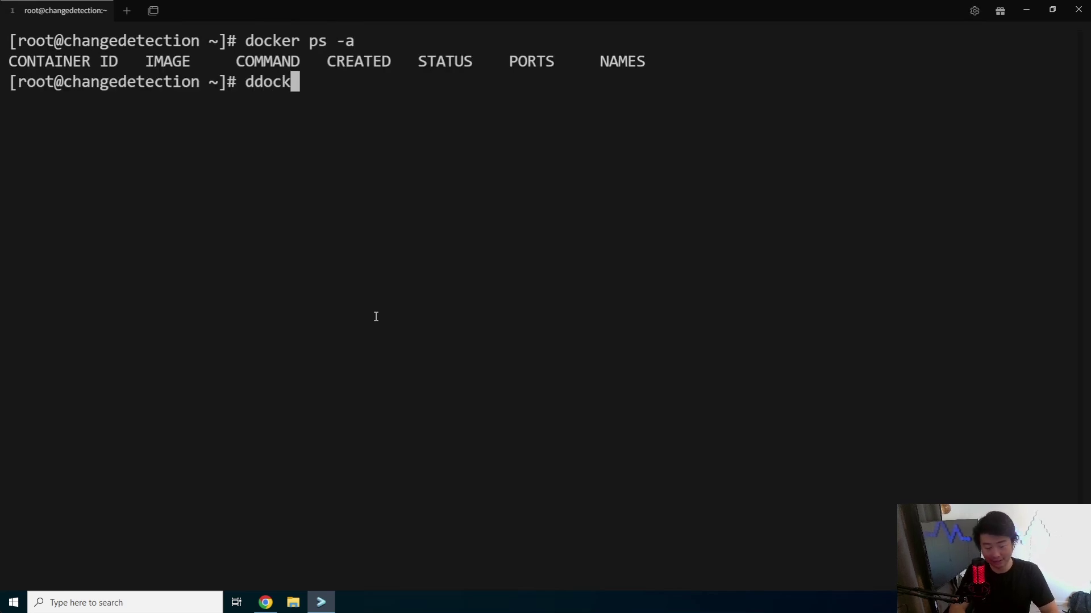
{"action": "key", "text": "BackSpace"}
{"action": "type", "text": "ocker-comp"}
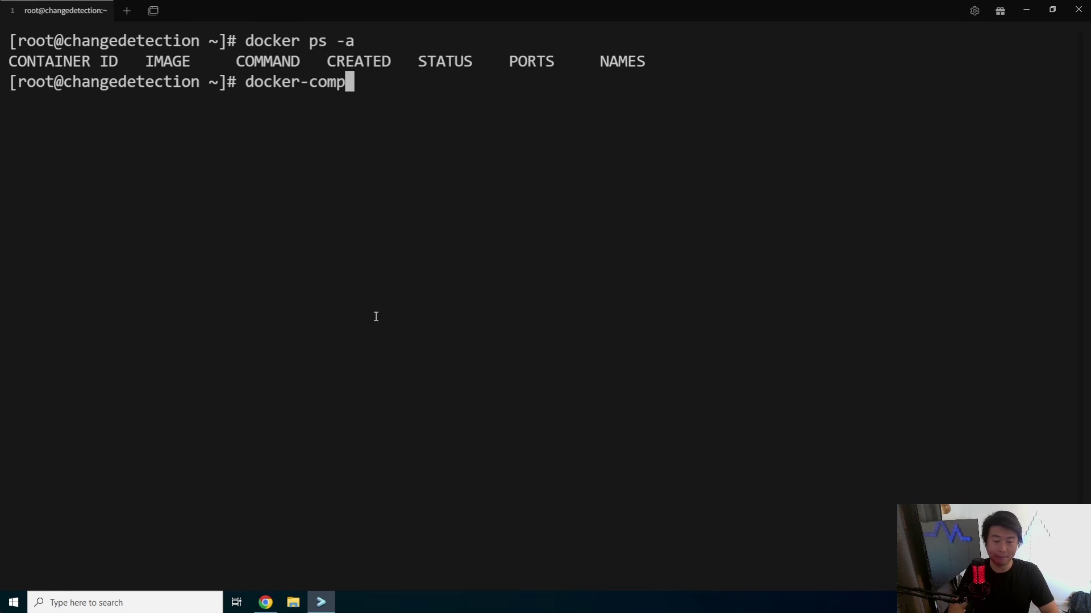
{"action": "type", "text": "ose -version"}
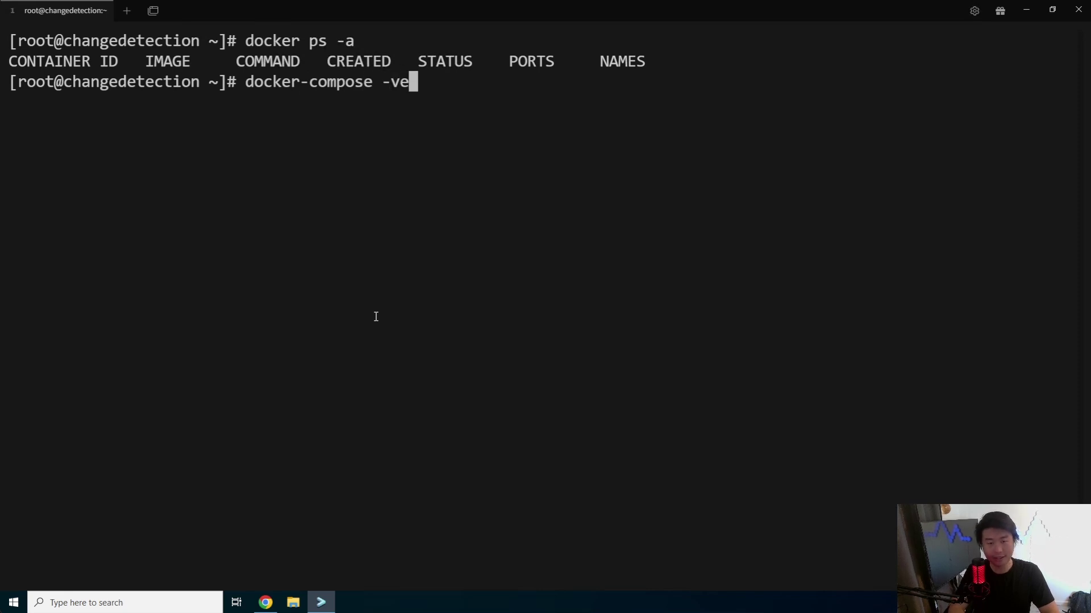
{"action": "key", "text": "Return"}
{"action": "key", "text": "Up"}
{"action": "key", "text": "BackSpace"}
{"action": "key", "text": "BackSpace"}
{"action": "key", "text": "BackSpace"}
{"action": "key", "text": "BackSpace"}
{"action": "key", "text": "BackSpace"}
{"action": "key", "text": "BackSpace"}
{"action": "key", "text": "BackSpace"}
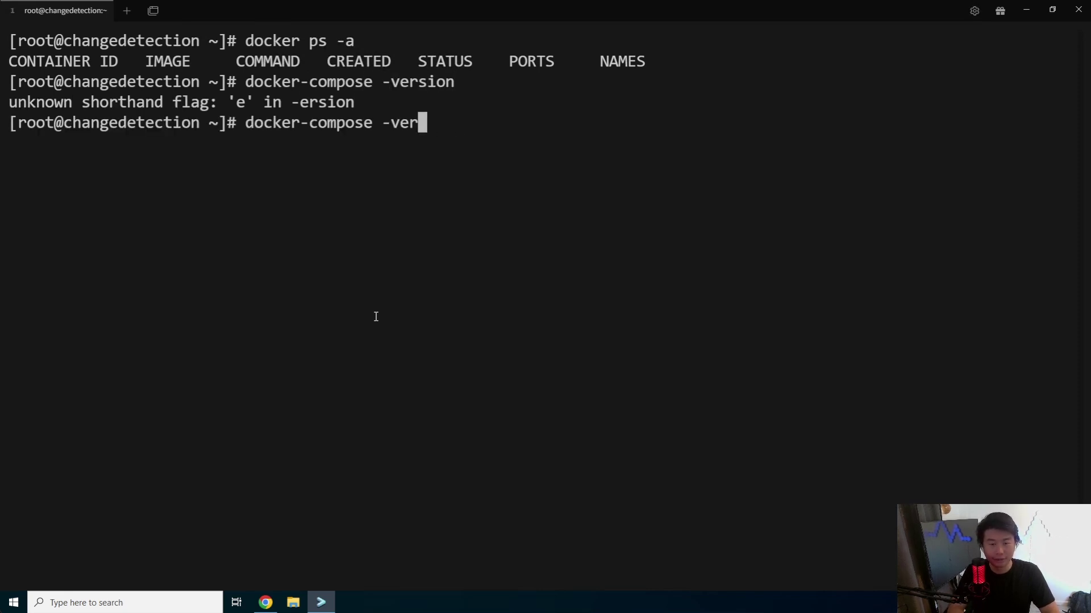
{"action": "type", "text": "V"}
{"action": "key", "text": "Return"}
{"action": "key", "text": "Up"}
{"action": "key", "text": "BackSpace"}
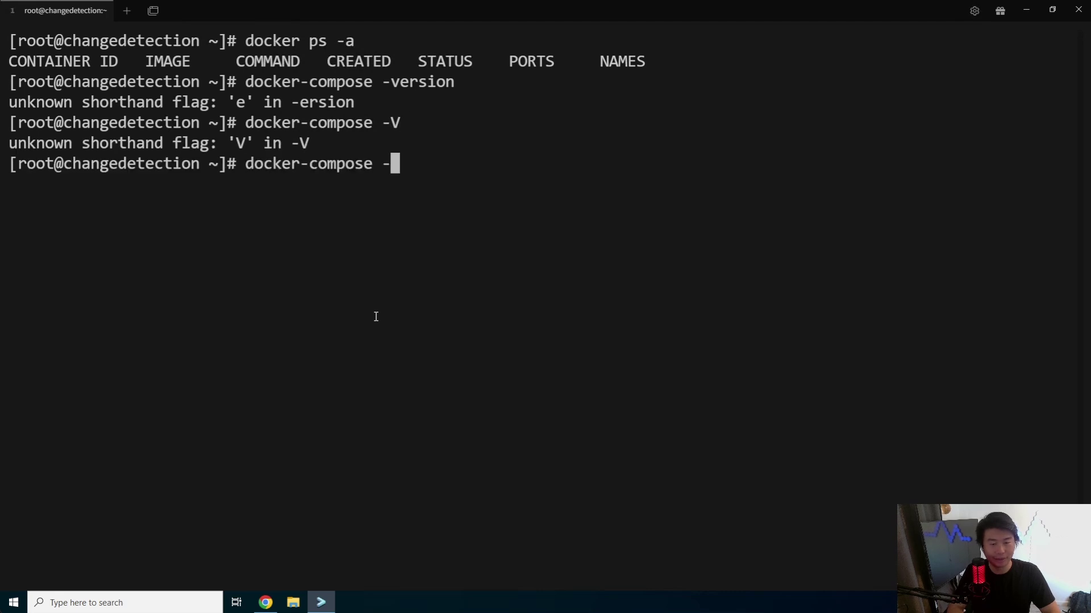
{"action": "type", "text": "-version"}
{"action": "key", "text": "Return"}
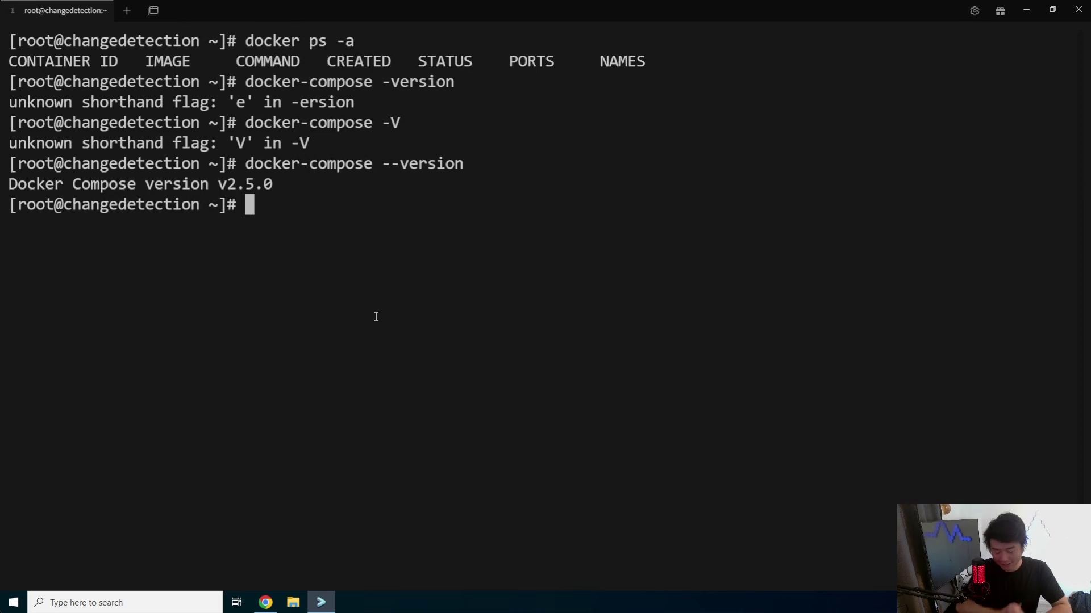
{"action": "key", "text": "ctrl+l"}
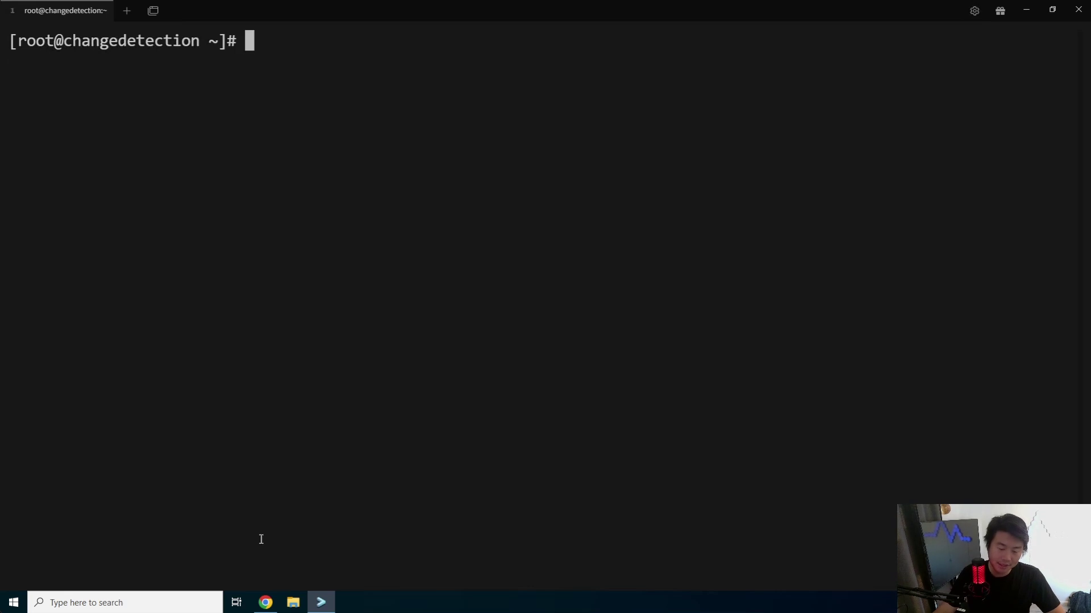
- Open the raw changedetection.io docker-compose.yml on GitHub and select its entire contents for copying
{"action": "left_click", "coordinate": [265, 602]}
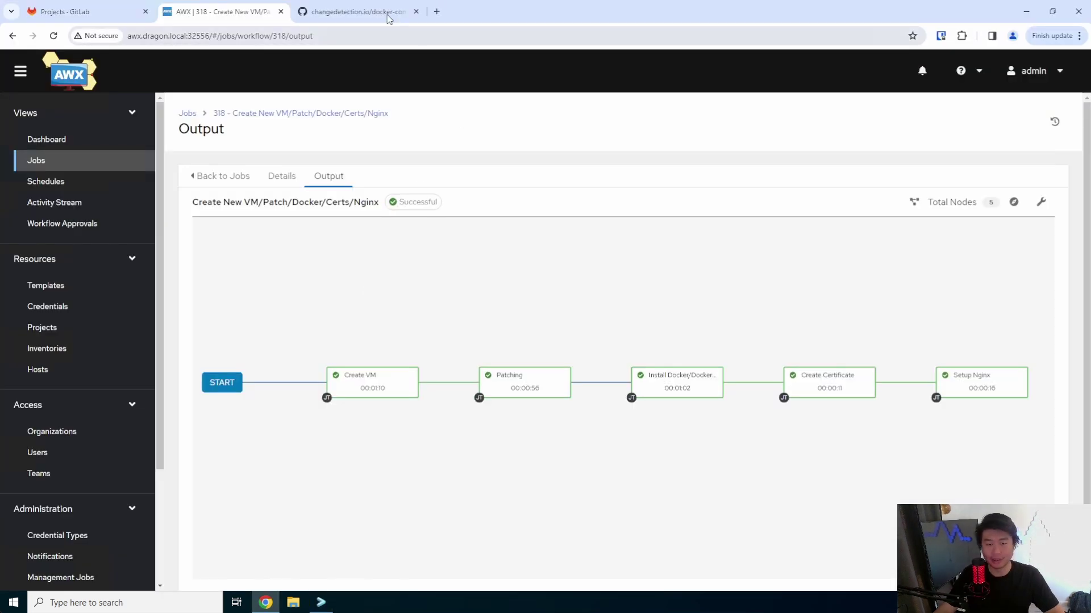
{"action": "left_click", "coordinate": [375, 12]}
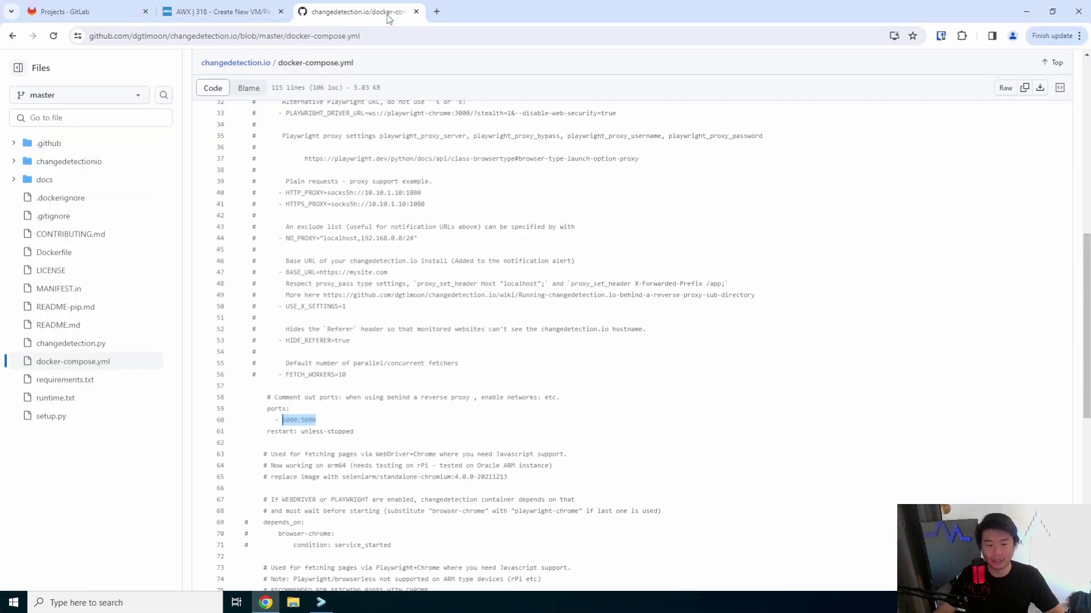
{"action": "left_click", "coordinate": [1006, 87]}
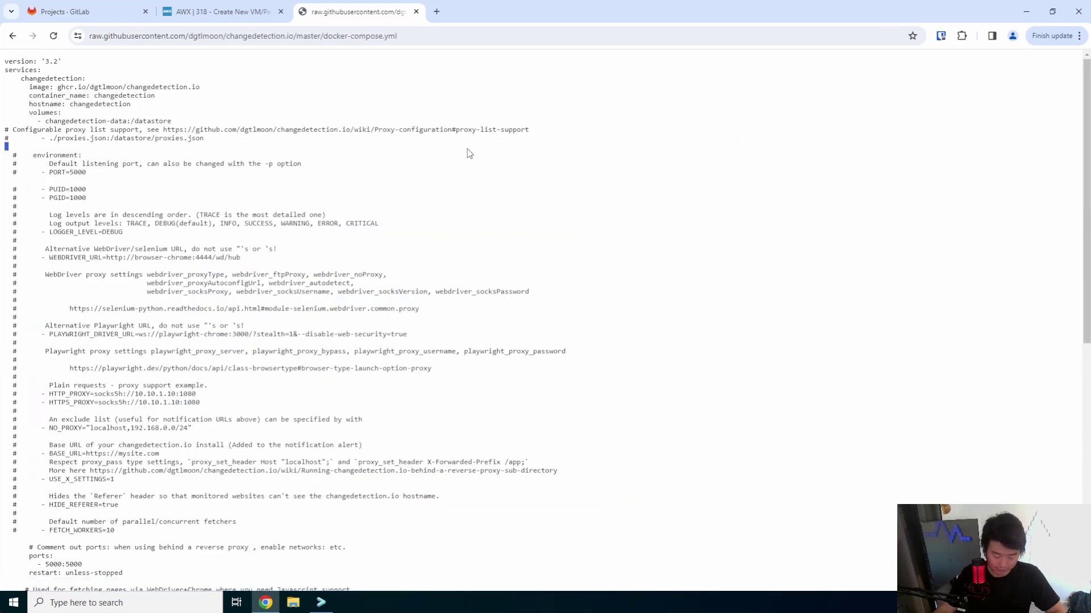
{"action": "key", "text": "ctrl+a"}
{"action": "left_click", "coordinate": [321, 602]}
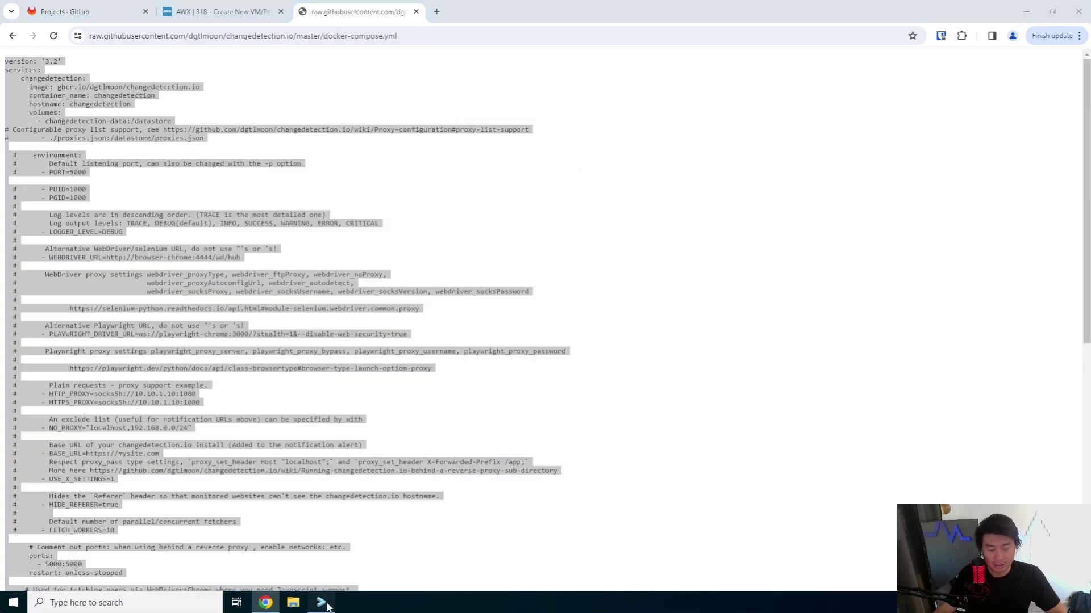
- Create docker-compose.yml in vi and paste the copied changedetection.io compose YAML into it
{"action": "type", "text": "vi"}
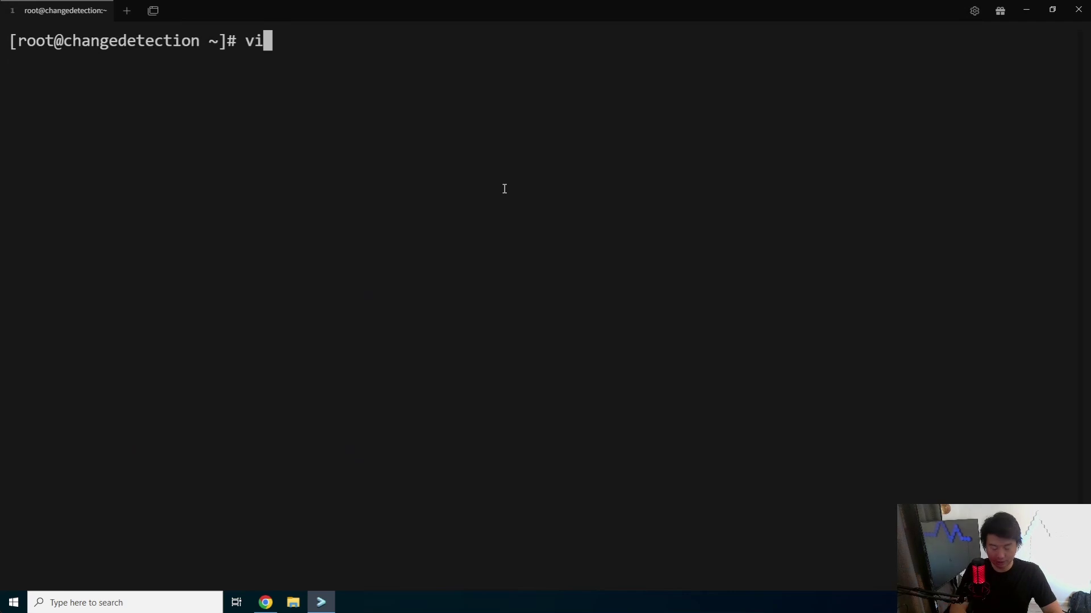
{"action": "type", "text": " docker-compose.yml"}
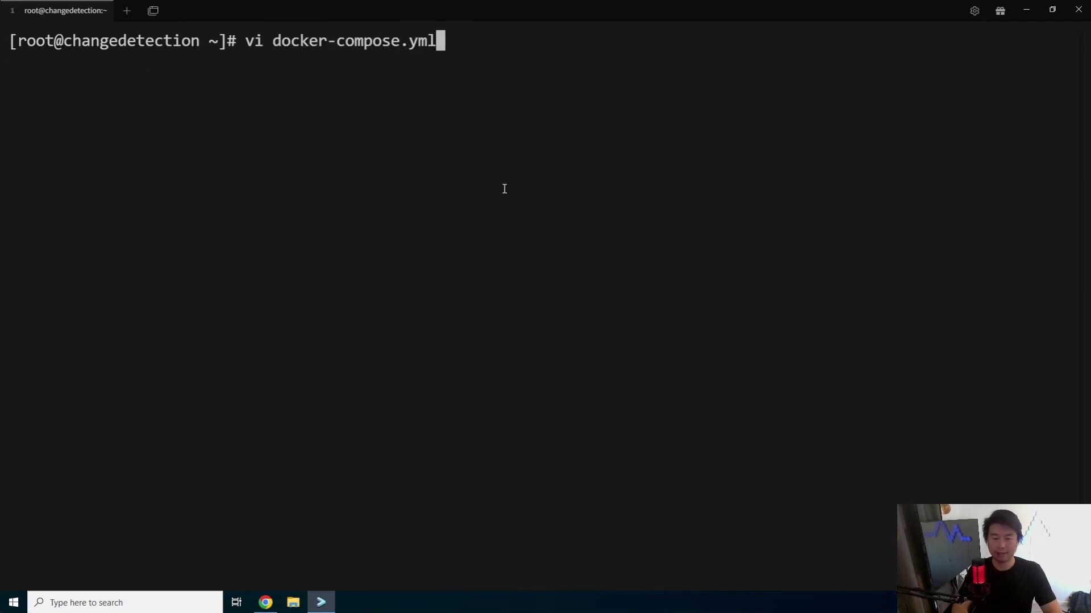
{"action": "key", "text": "Return"}
{"action": "key", "text": "i"}
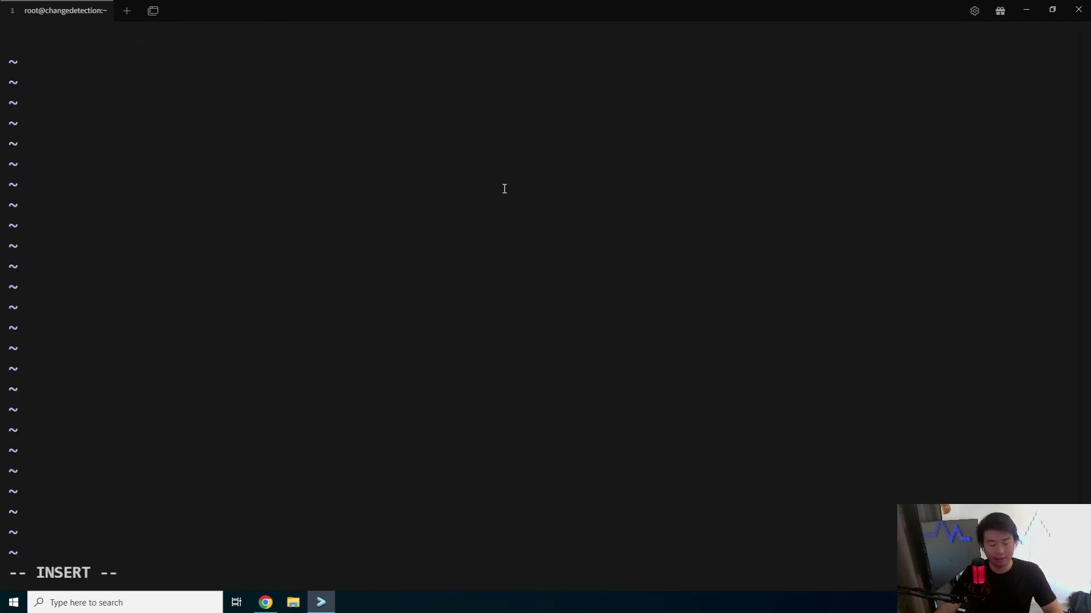
{"action": "key", "text": "ctrl+v"}
{"action": "key", "text": "Escape"}
{"action": "key", "text": "ctrl+v"}
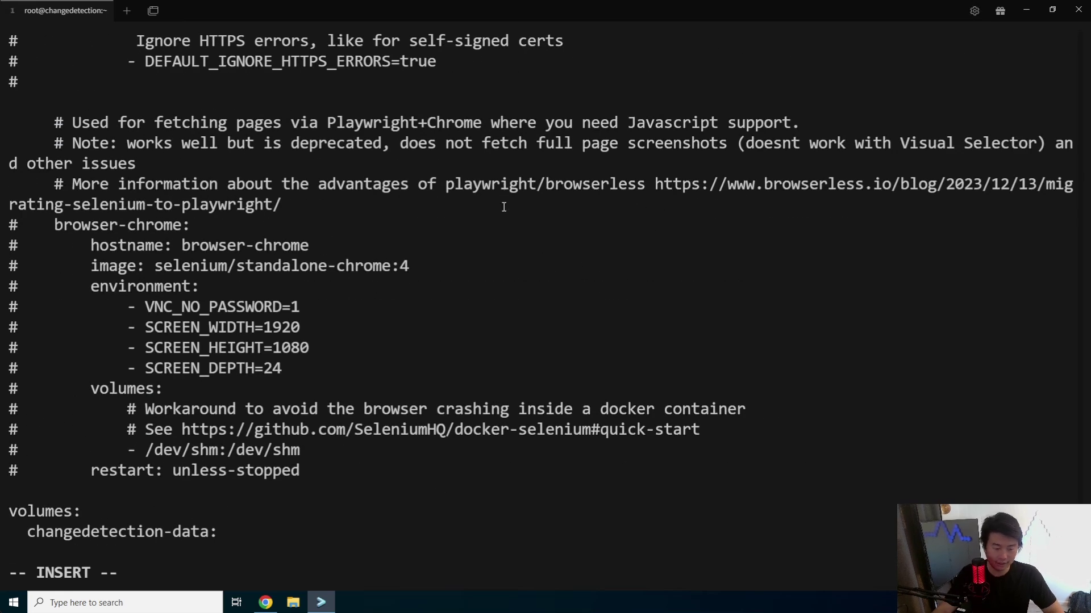
{"action": "scroll", "coordinate": [527, 217], "scroll_direction": "up", "scroll_amount": 2}
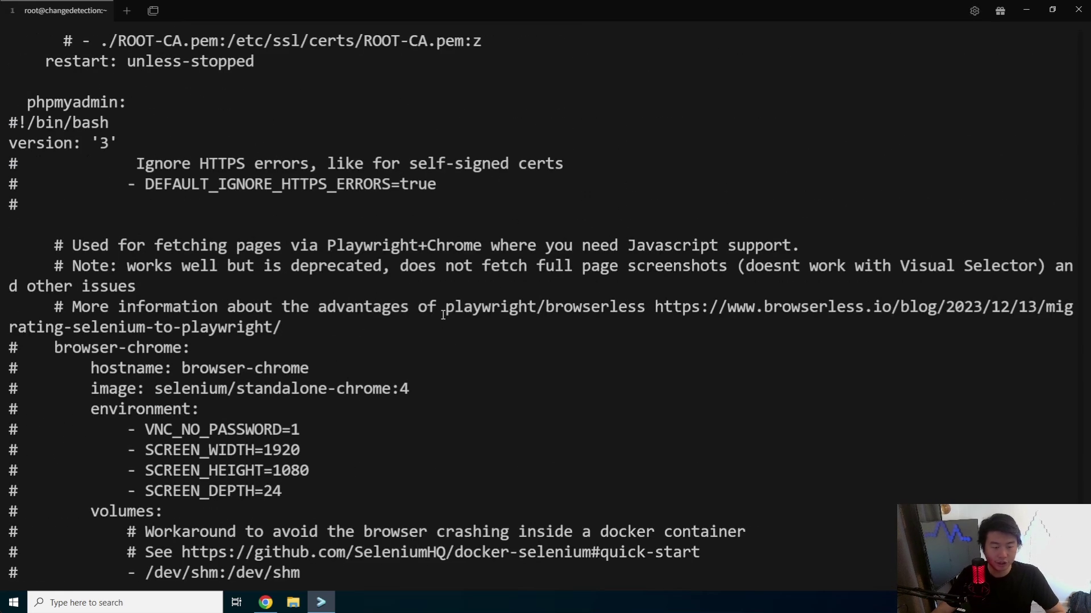
{"action": "scroll", "coordinate": [443, 316], "scroll_direction": "up", "scroll_amount": 14}
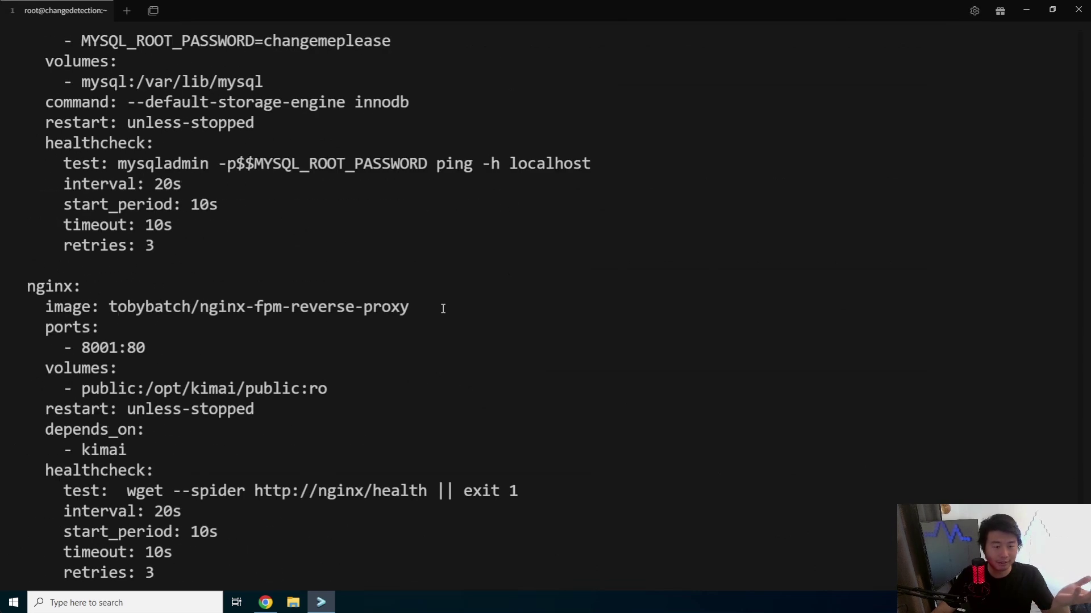
{"action": "scroll", "coordinate": [442, 308], "scroll_direction": "down", "scroll_amount": 1}
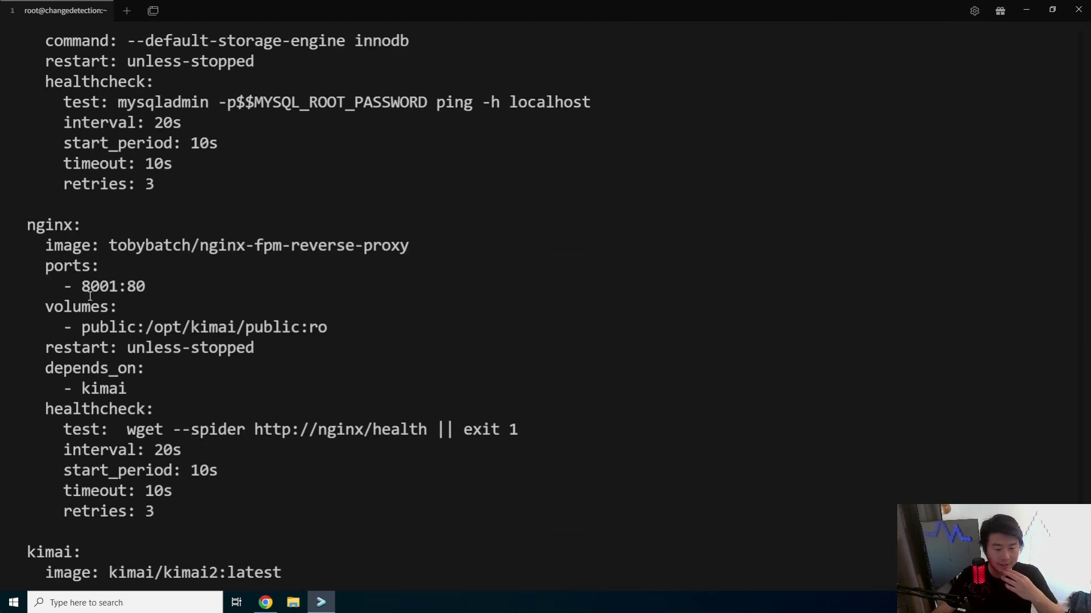
{"action": "left_click_drag", "start_coordinate": [89, 288], "coordinate": [157, 278]}
{"action": "scroll", "coordinate": [158, 281], "scroll_direction": "up", "scroll_amount": 8}
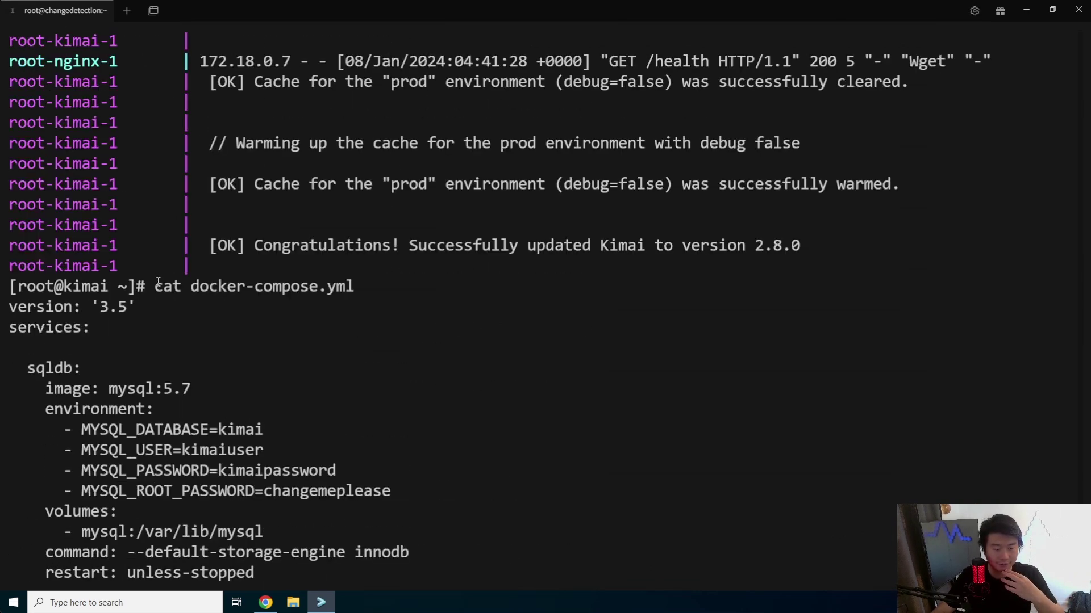
{"action": "scroll", "coordinate": [159, 283], "scroll_direction": "down", "scroll_amount": 8}
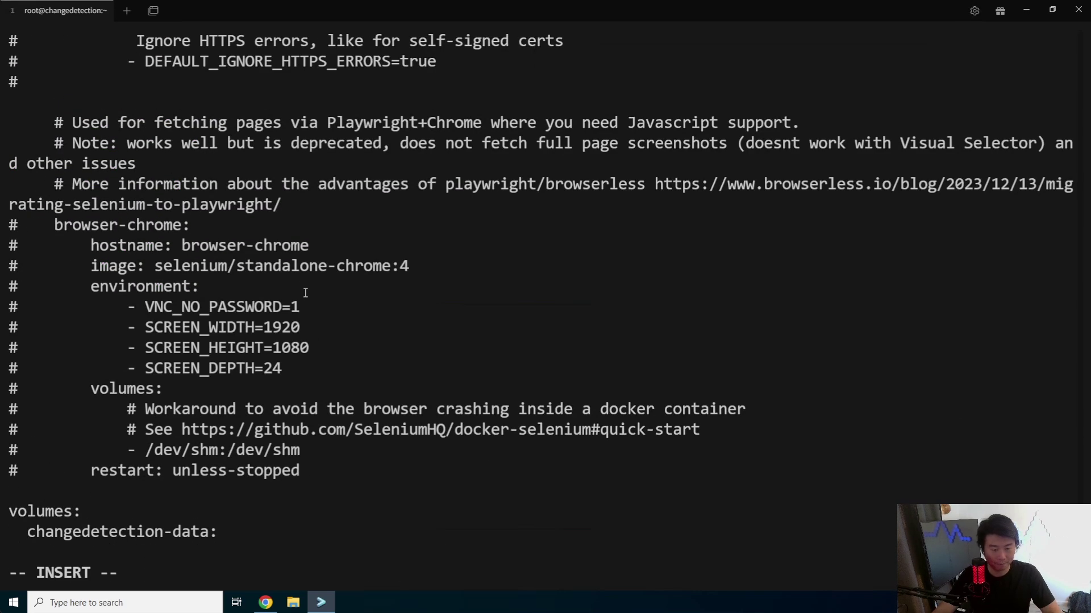
{"action": "key", "text": "Escape"}
- Save docker-compose.yml with :x and print it with cat
{"action": "type", "text": ":x"}
{"action": "key", "text": "Return"}
{"action": "type", "text": "cat do"}
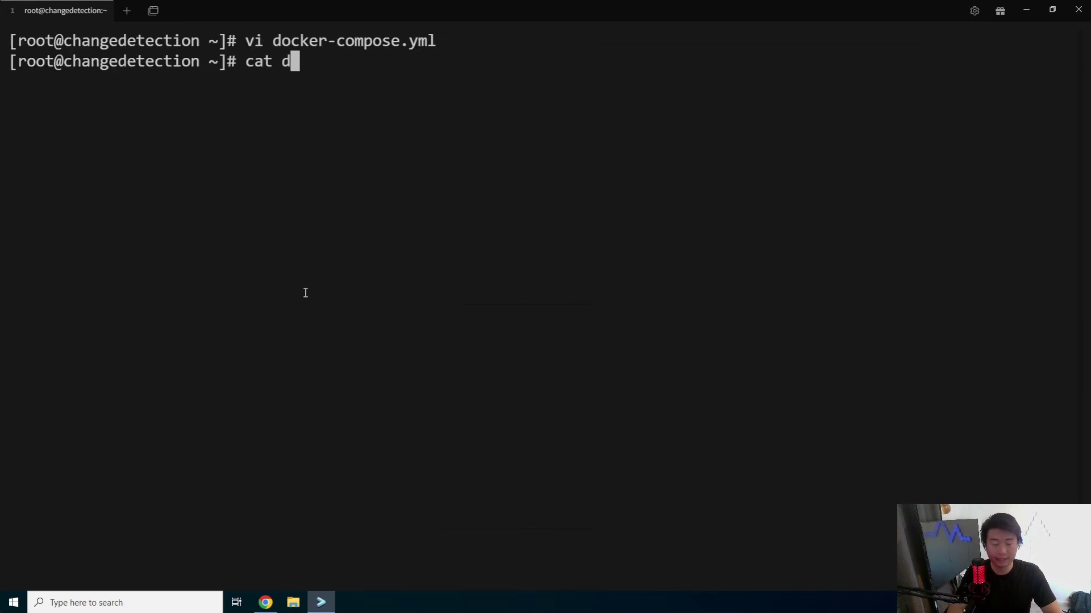
{"action": "key", "text": "Tab"}
{"action": "key", "text": "Return"}
- Review the printed services, volumes, ports and commented browser-chrome service, then clear the screen
{"action": "scroll", "coordinate": [354, 261], "scroll_direction": "up", "scroll_amount": 9}
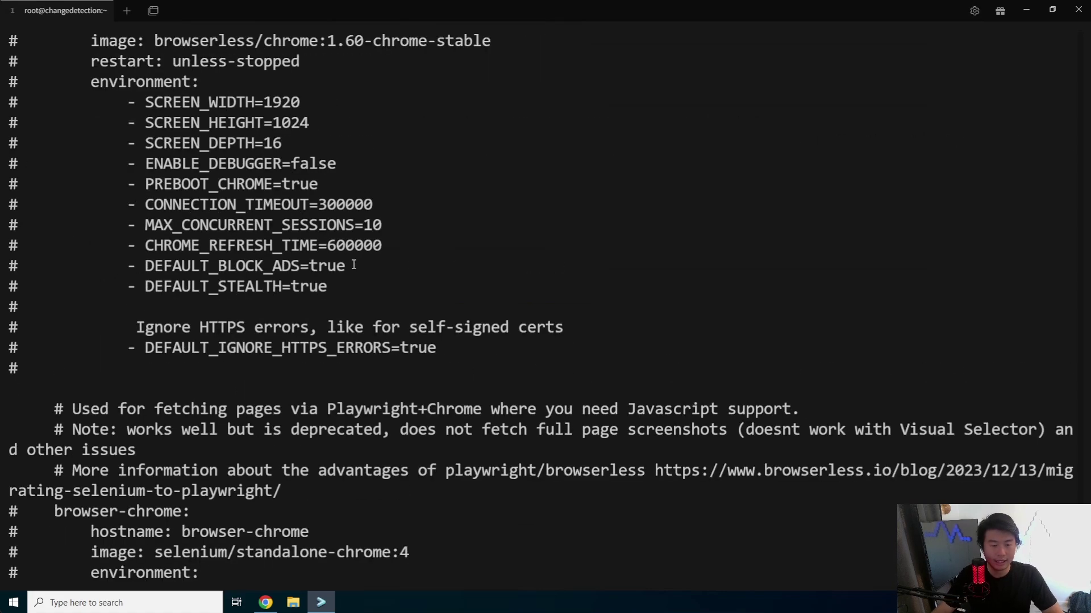
{"action": "scroll", "coordinate": [354, 266], "scroll_direction": "up", "scroll_amount": 6}
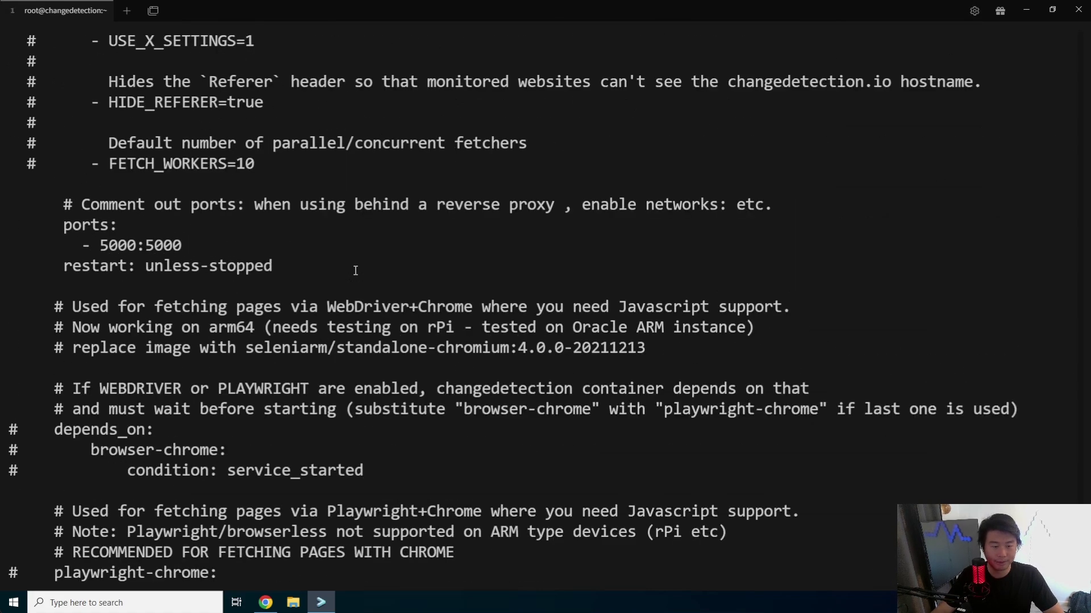
{"action": "scroll", "coordinate": [355, 270], "scroll_direction": "up", "scroll_amount": 12}
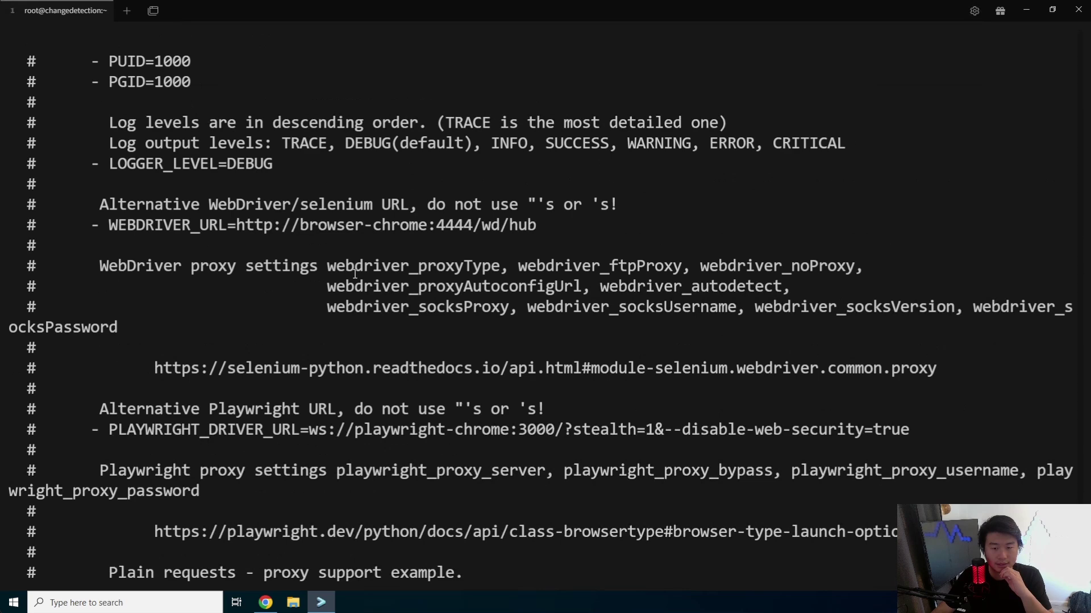
{"action": "scroll", "coordinate": [355, 274], "scroll_direction": "up", "scroll_amount": 7}
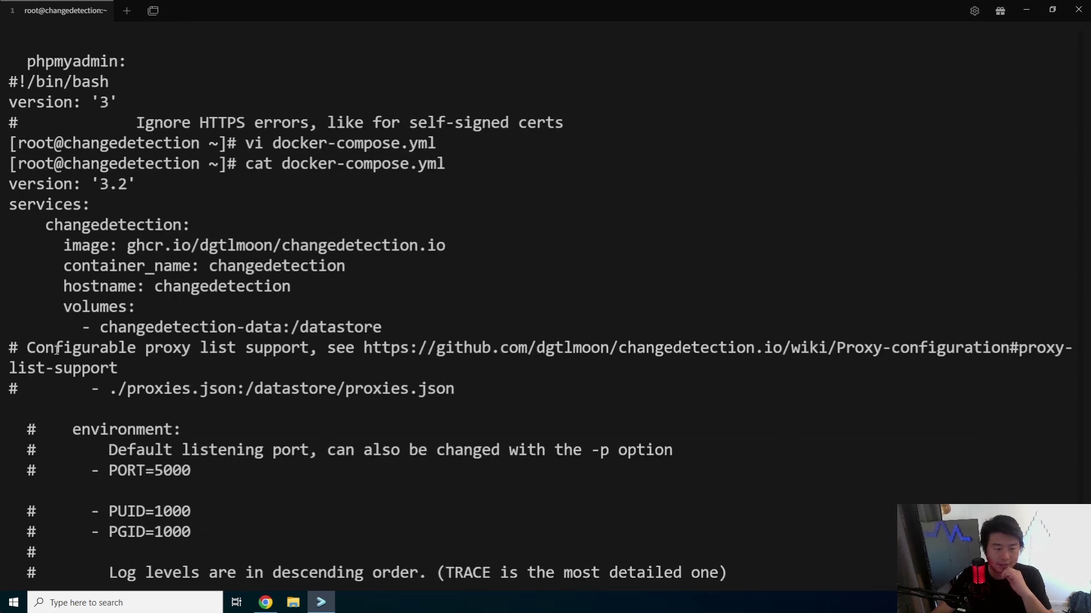
{"action": "left_click_drag", "start_coordinate": [25, 199], "coordinate": [85, 206]}
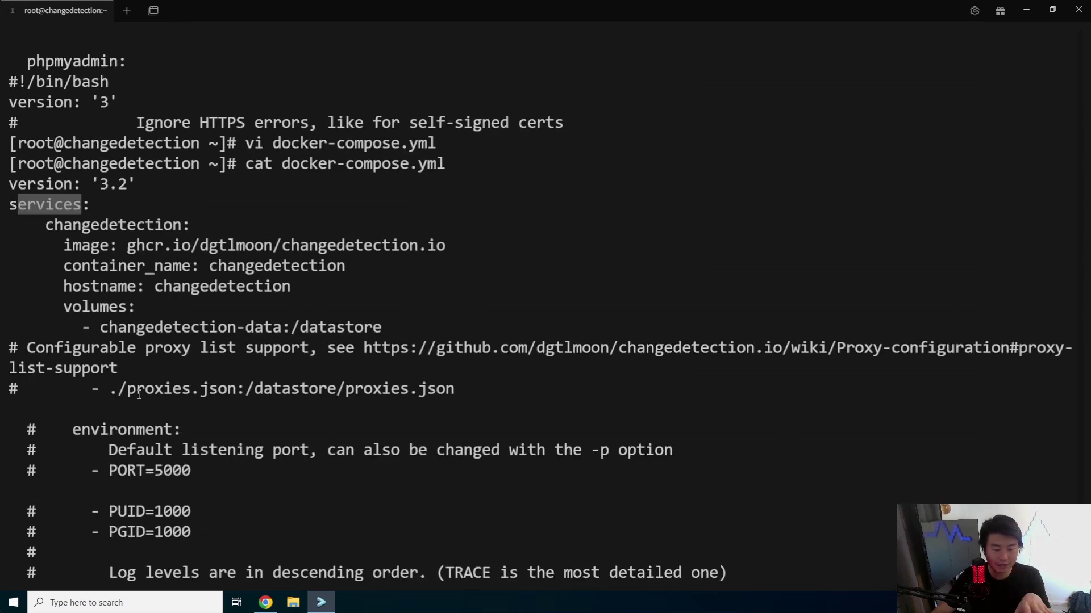
{"action": "scroll", "coordinate": [35, 353], "scroll_direction": "down", "scroll_amount": 2}
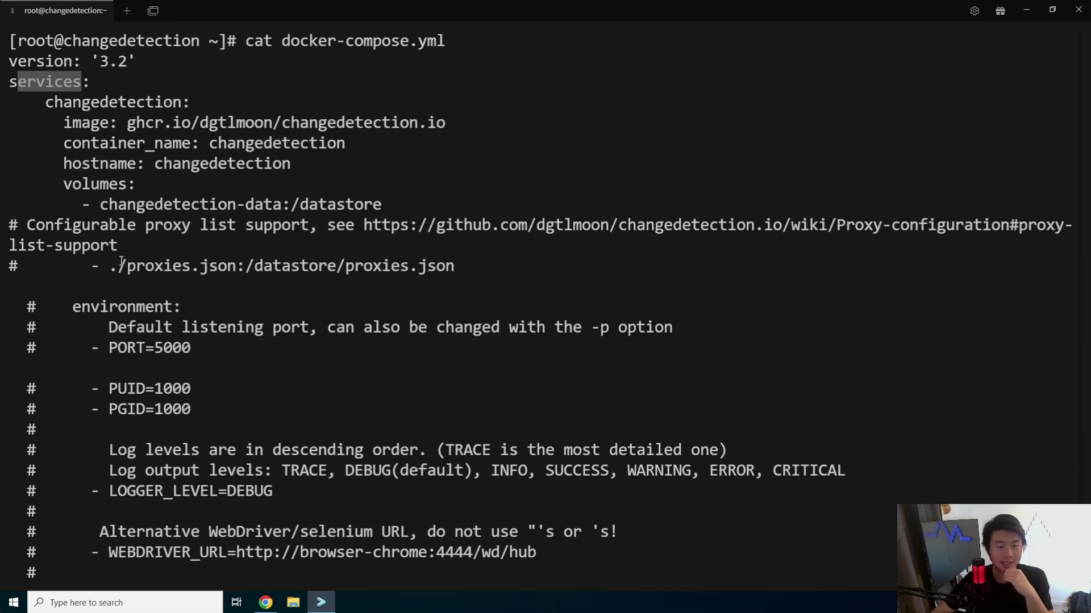
{"action": "left_click_drag", "start_coordinate": [390, 205], "coordinate": [118, 205]}
{"action": "scroll", "coordinate": [174, 216], "scroll_direction": "down", "scroll_amount": 2}
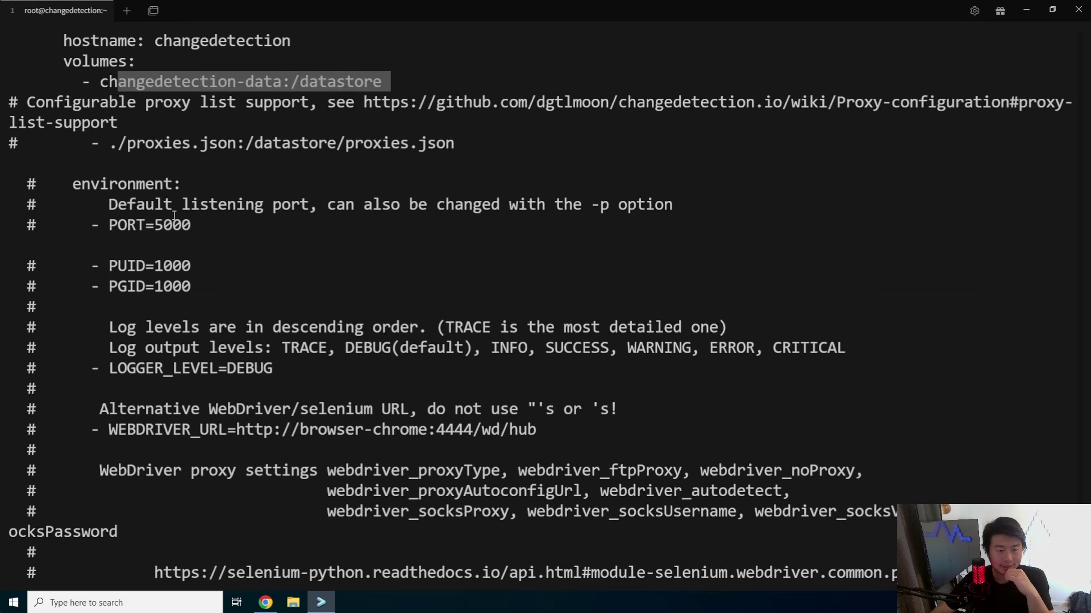
{"action": "left_click", "coordinate": [118, 46]}
{"action": "scroll", "coordinate": [199, 137], "scroll_direction": "up", "scroll_amount": 4}
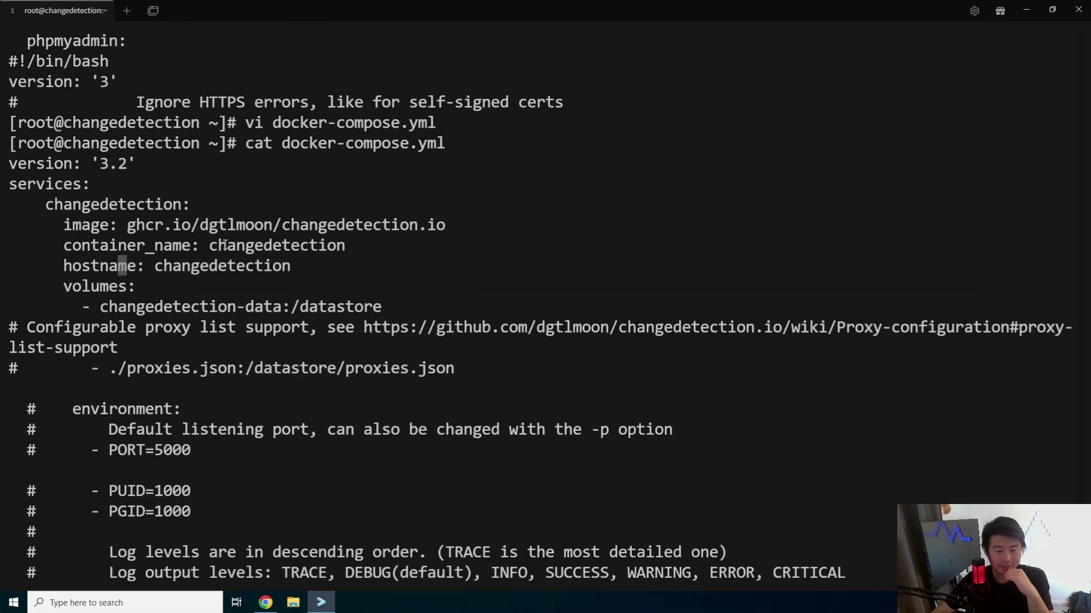
{"action": "left_click_drag", "start_coordinate": [154, 245], "coordinate": [278, 245]}
{"action": "scroll", "coordinate": [271, 291], "scroll_direction": "down", "scroll_amount": 10}
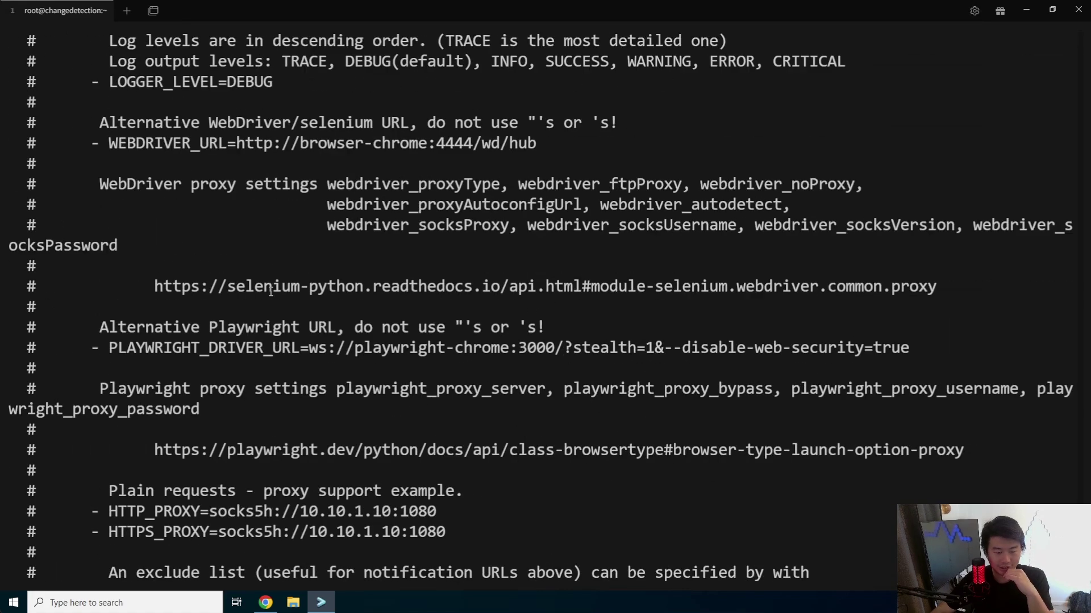
{"action": "scroll", "coordinate": [271, 291], "scroll_direction": "down", "scroll_amount": 9}
{"action": "left_click_drag", "start_coordinate": [173, 329], "coordinate": [24, 335]}
{"action": "scroll", "coordinate": [257, 306], "scroll_direction": "down", "scroll_amount": 4}
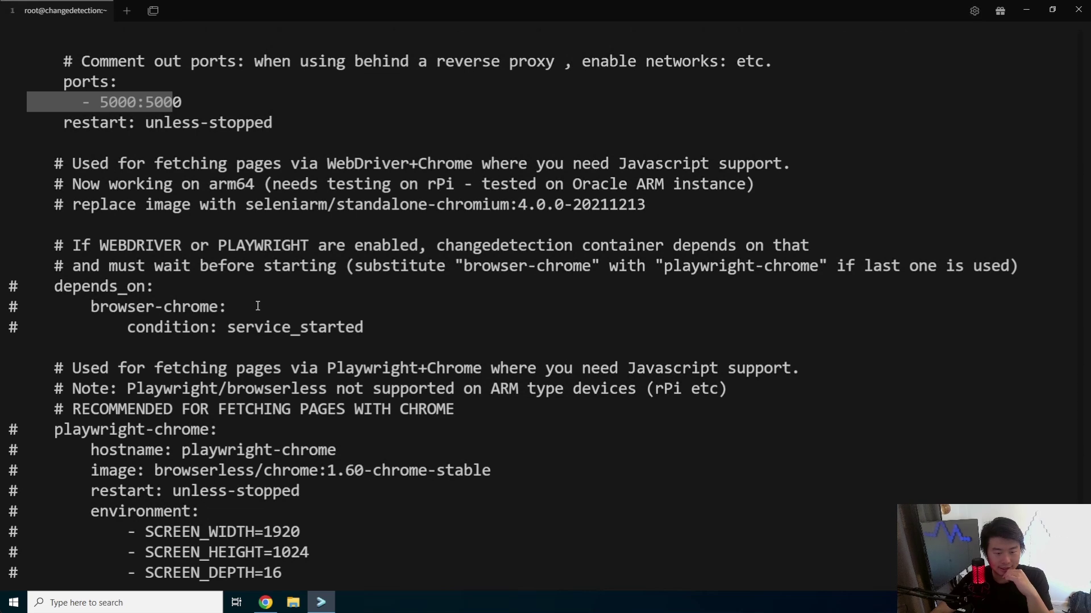
{"action": "scroll", "coordinate": [258, 306], "scroll_direction": "down", "scroll_amount": 5}
{"action": "scroll", "coordinate": [257, 306], "scroll_direction": "down", "scroll_amount": 5}
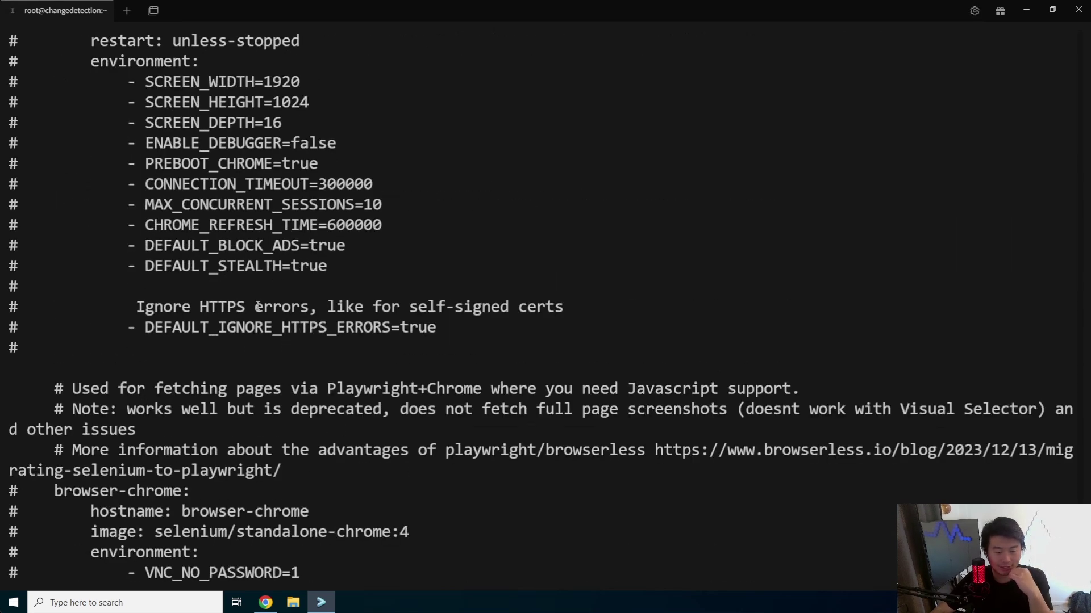
{"action": "scroll", "coordinate": [206, 354], "scroll_direction": "down", "scroll_amount": 1}
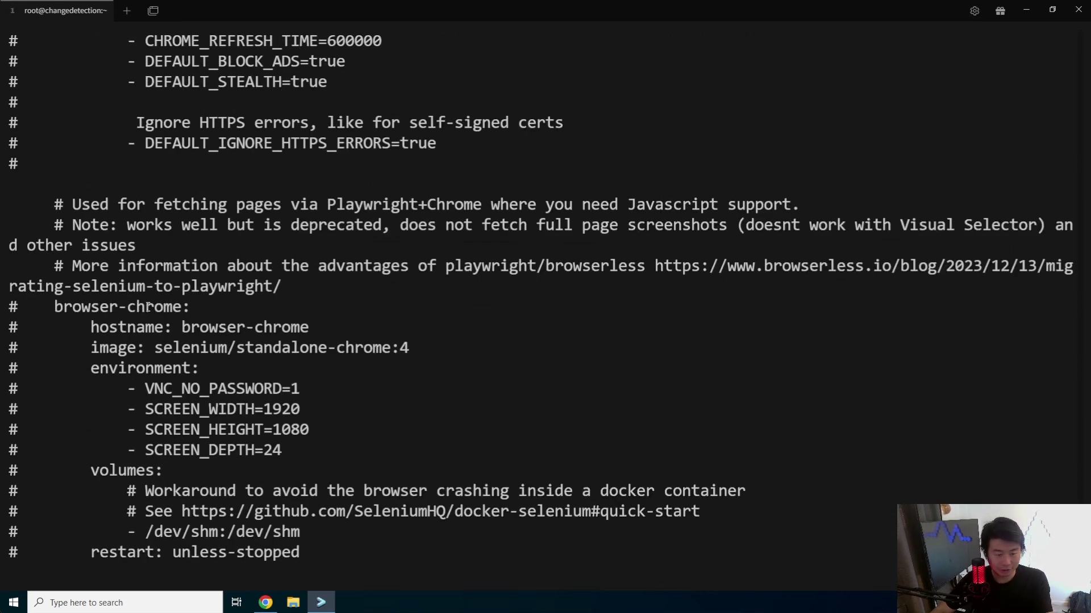
{"action": "double_click", "coordinate": [149, 307]}
{"action": "scroll", "coordinate": [208, 348], "scroll_direction": "down", "scroll_amount": 1}
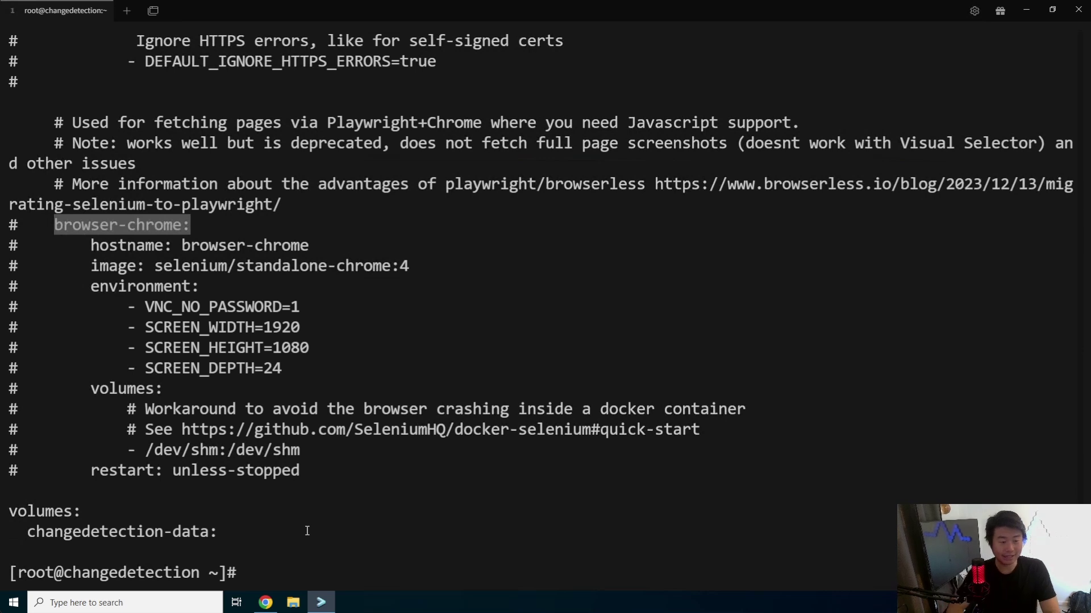
{"action": "key", "text": "ctrl+l"}
- Start the changedetection stack in the background with docker-compose up -d
{"action": "type", "text": "docker-"}
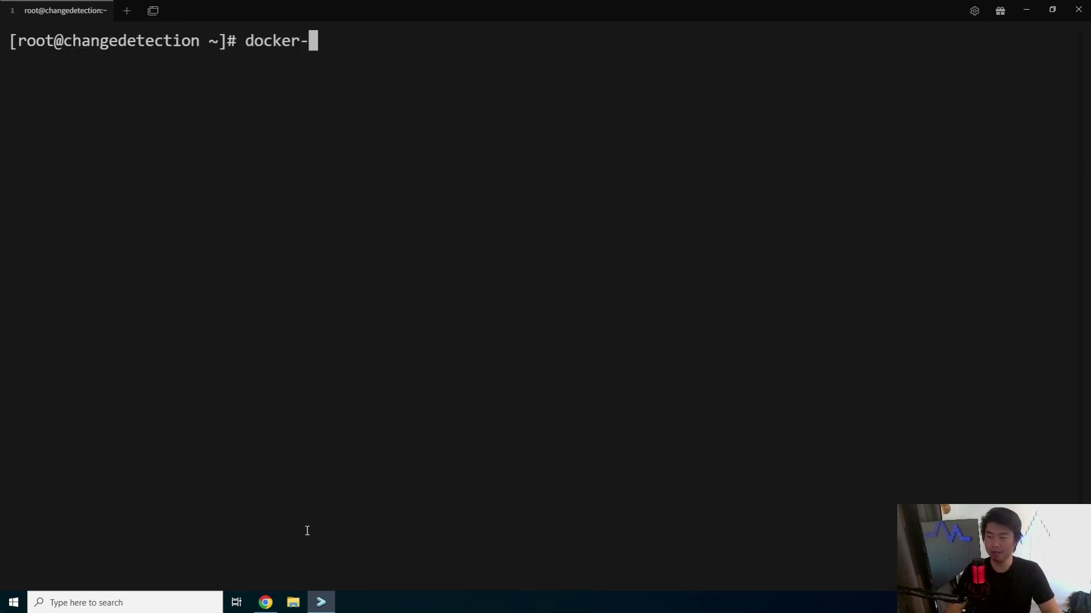
{"action": "type", "text": "compose up -d"}
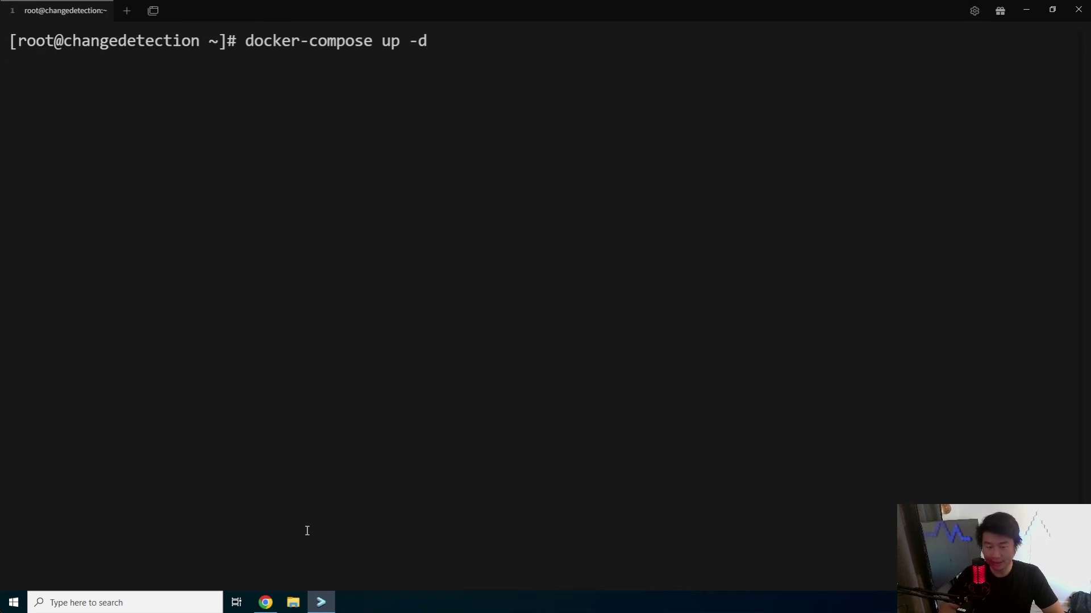
{"action": "key", "text": "Return"}
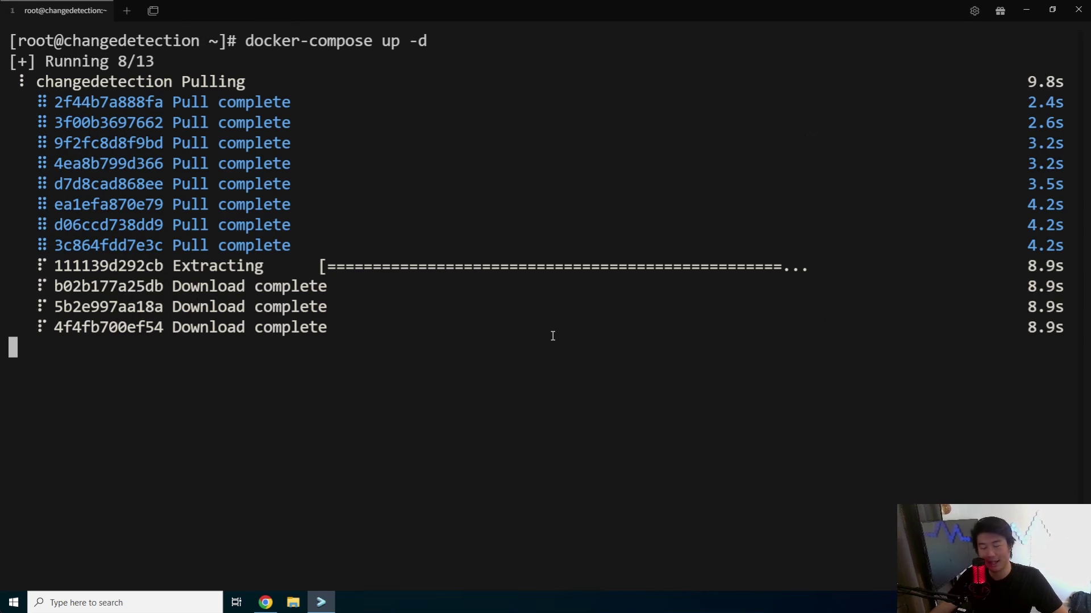
{"action": "left_click", "coordinate": [265, 603]}
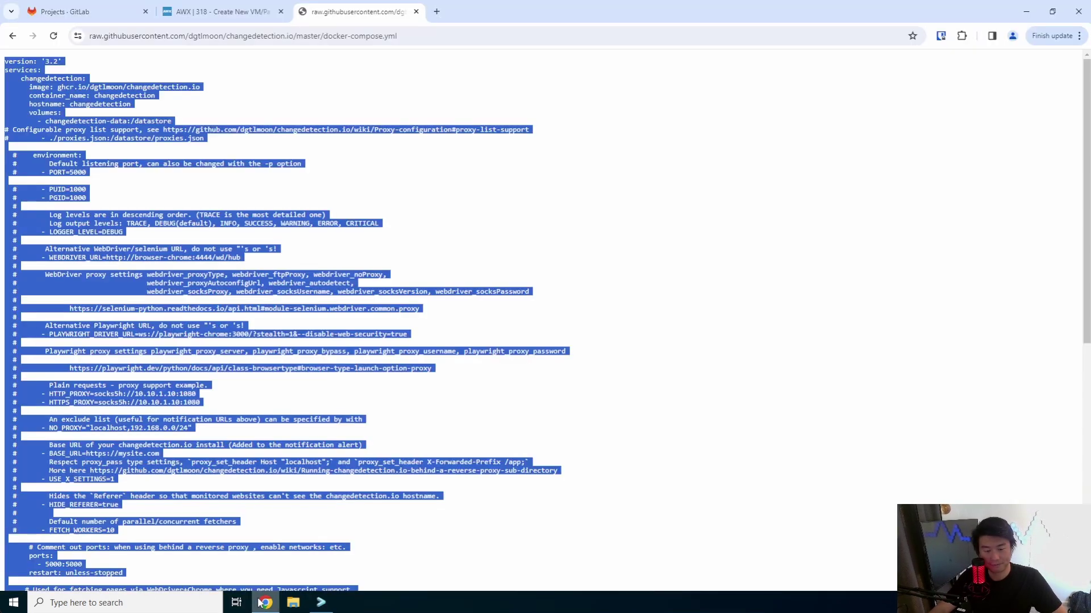
{"action": "left_click", "coordinate": [379, 431]}
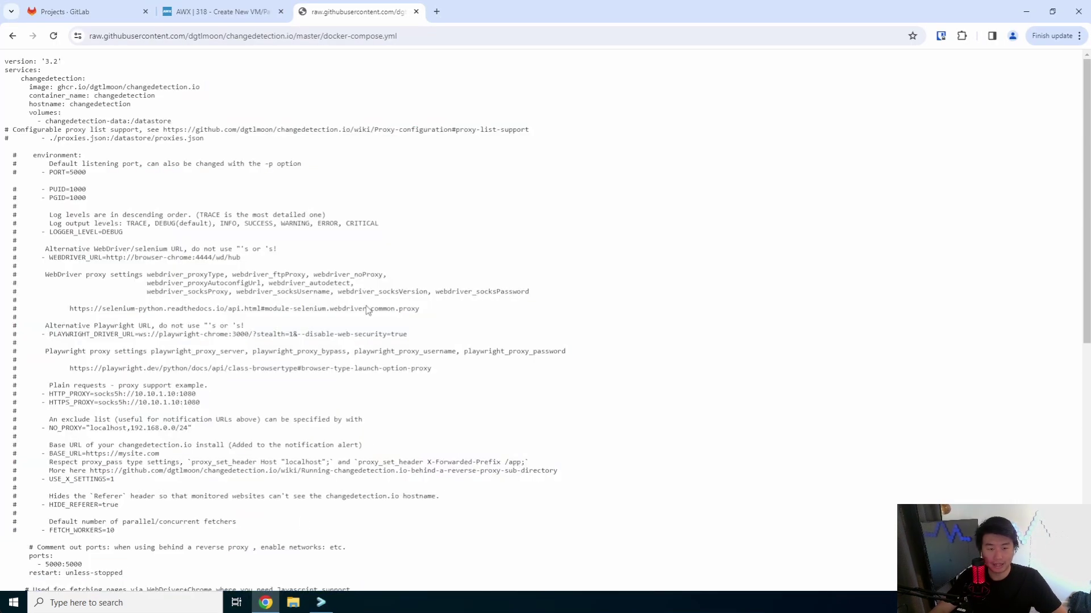
{"action": "left_click", "coordinate": [321, 603]}
- List all containers with docker ps -a to confirm changedetection is up on port 5000
{"action": "type", "text": "docker ps -a"}
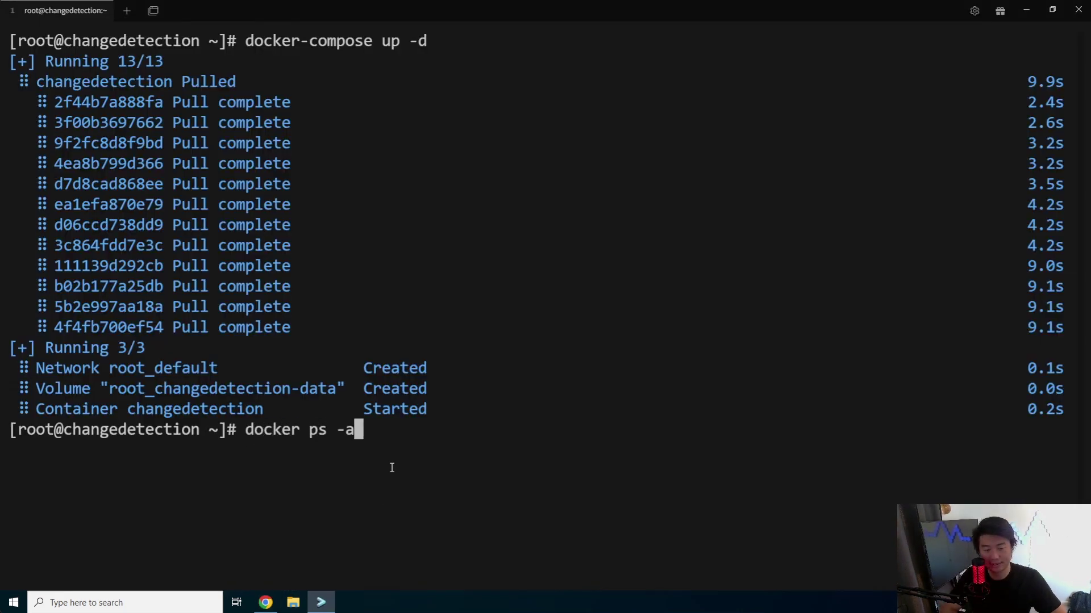
{"action": "key", "text": "Return"}
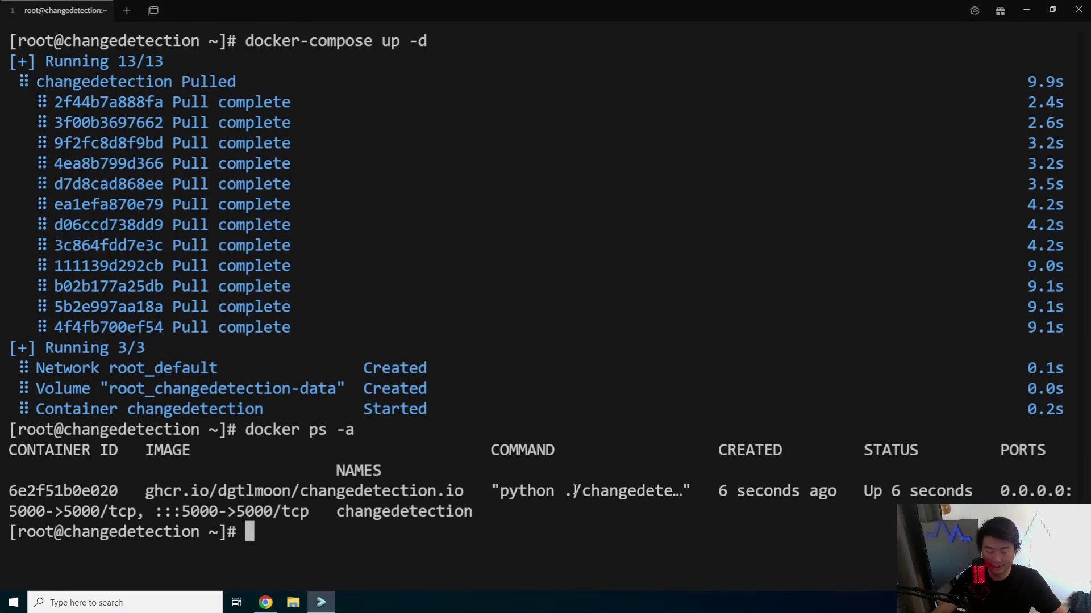
{"action": "left_click_drag", "start_coordinate": [573, 491], "coordinate": [862, 491]}
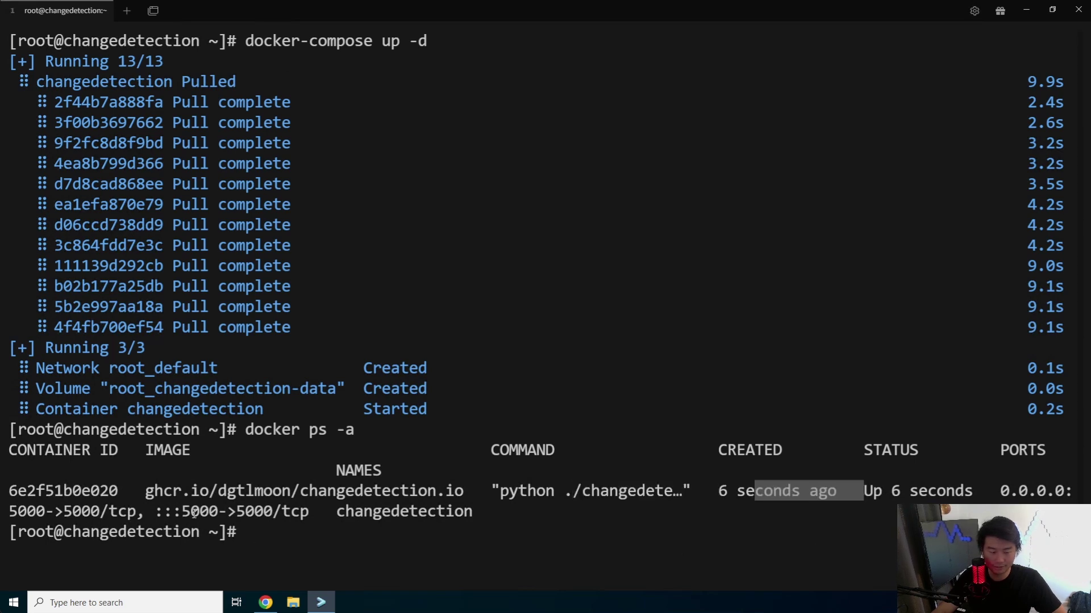
{"action": "left_click_drag", "start_coordinate": [36, 511], "coordinate": [95, 511]}
{"action": "left_click", "coordinate": [492, 496]}
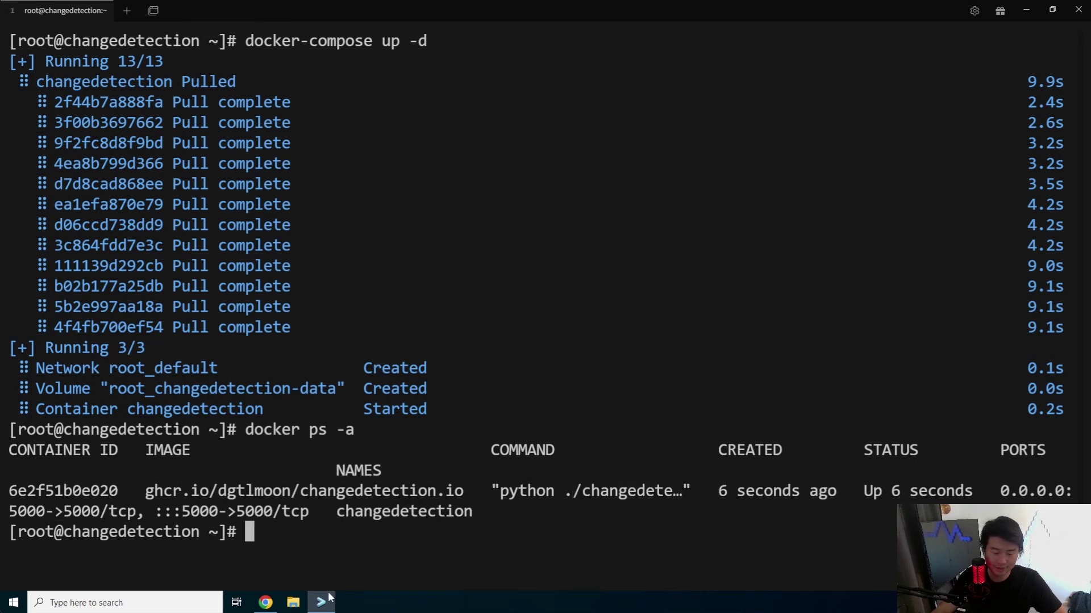
{"action": "left_click", "coordinate": [265, 603]}
{"action": "key", "text": "ctrl+t"}
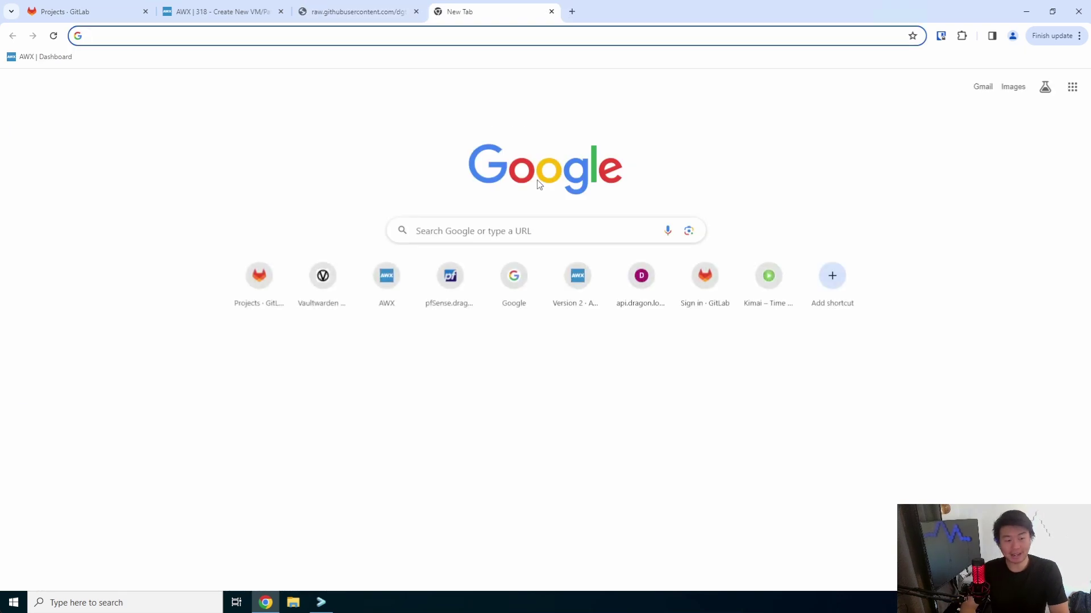
{"action": "type", "text": "https://"}
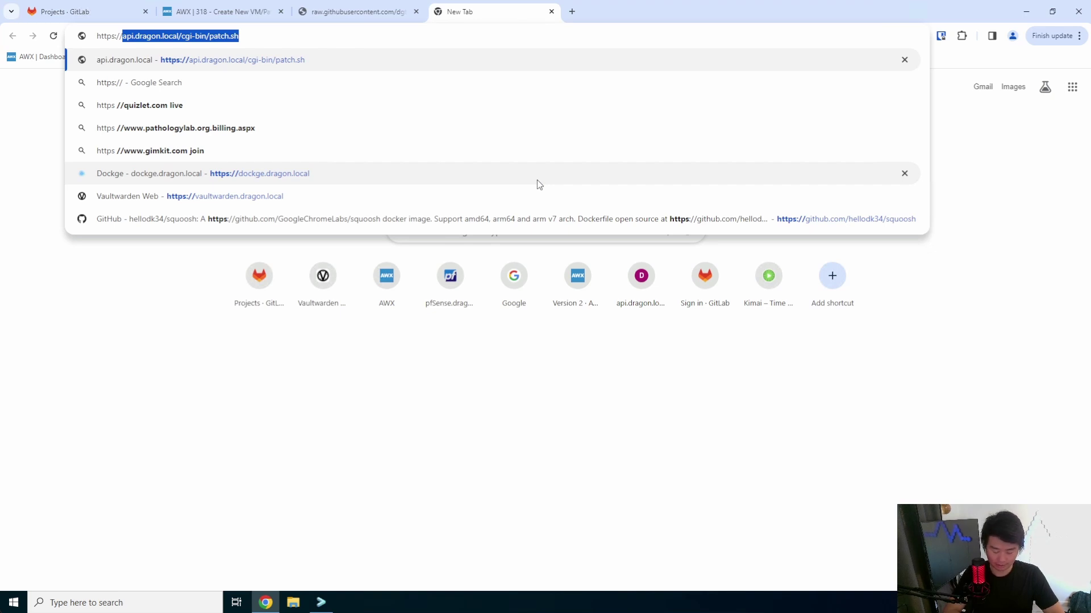
{"action": "type", "text": "changedetection.dragon.loc"}
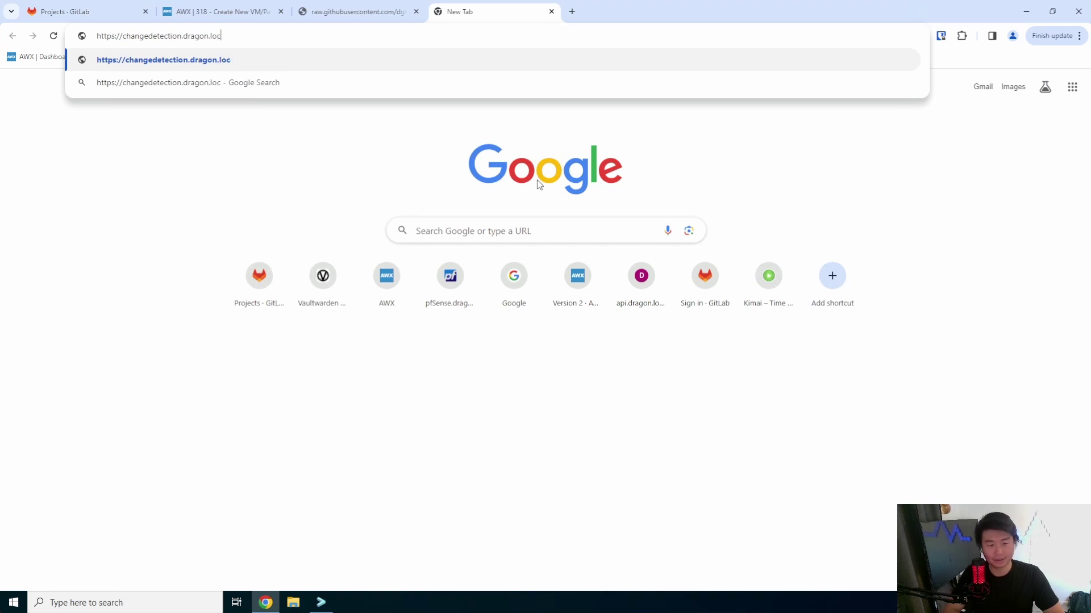
{"action": "type", "text": "al"}
{"action": "key", "text": "Return"}
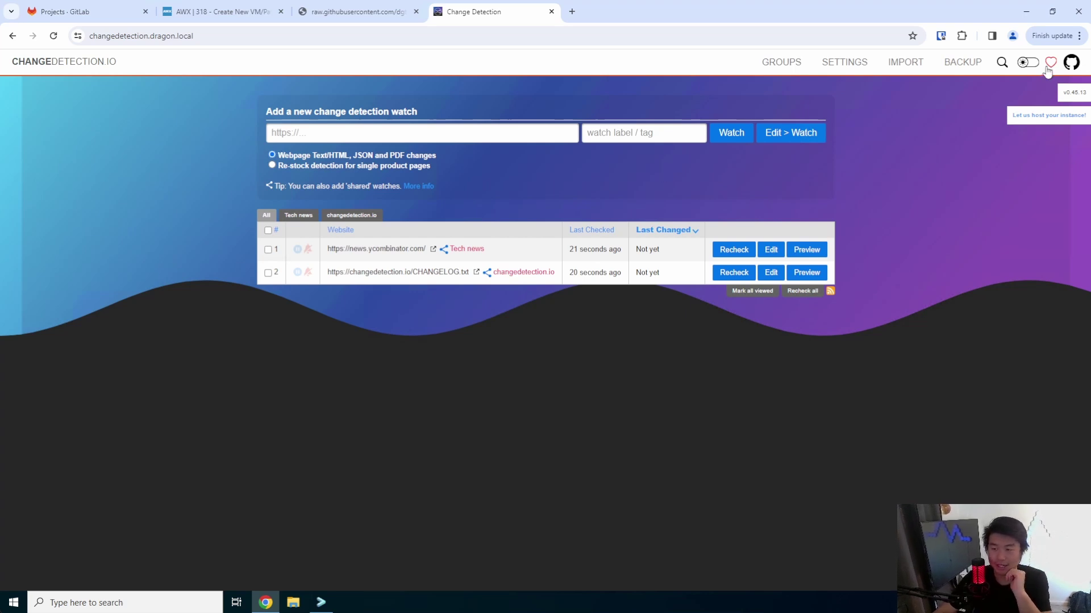
{"action": "left_click", "coordinate": [1027, 61]}
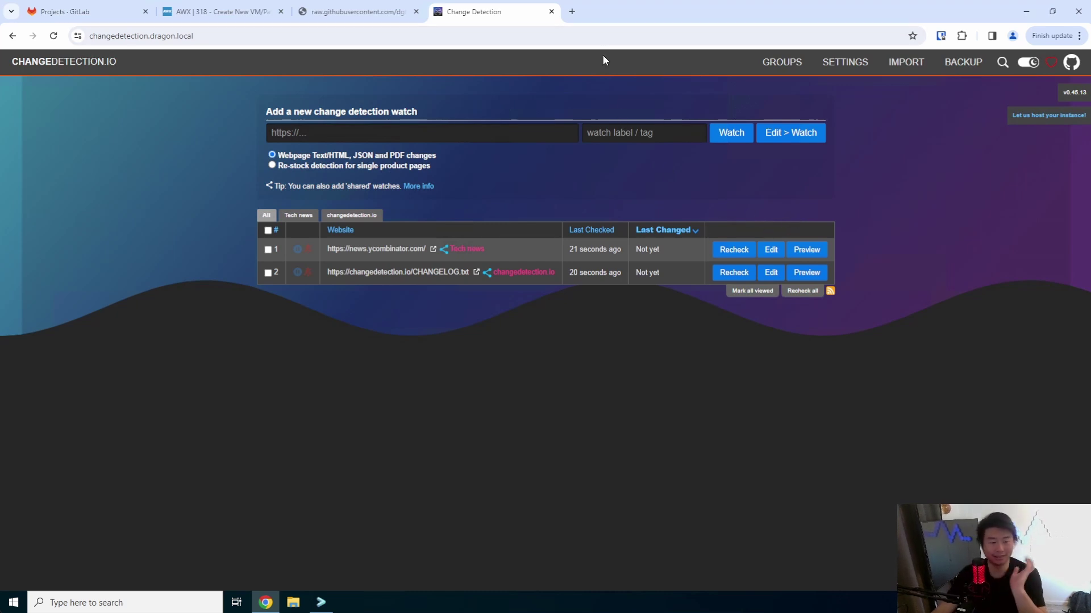
{"action": "left_click", "coordinate": [573, 11]}
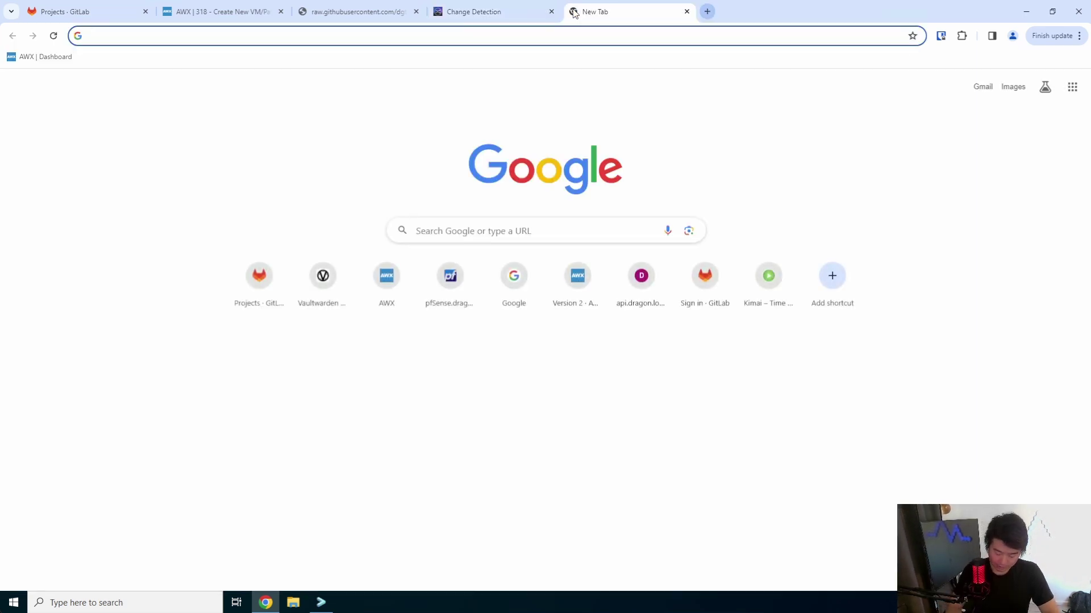
{"action": "type", "text": "http://api."}
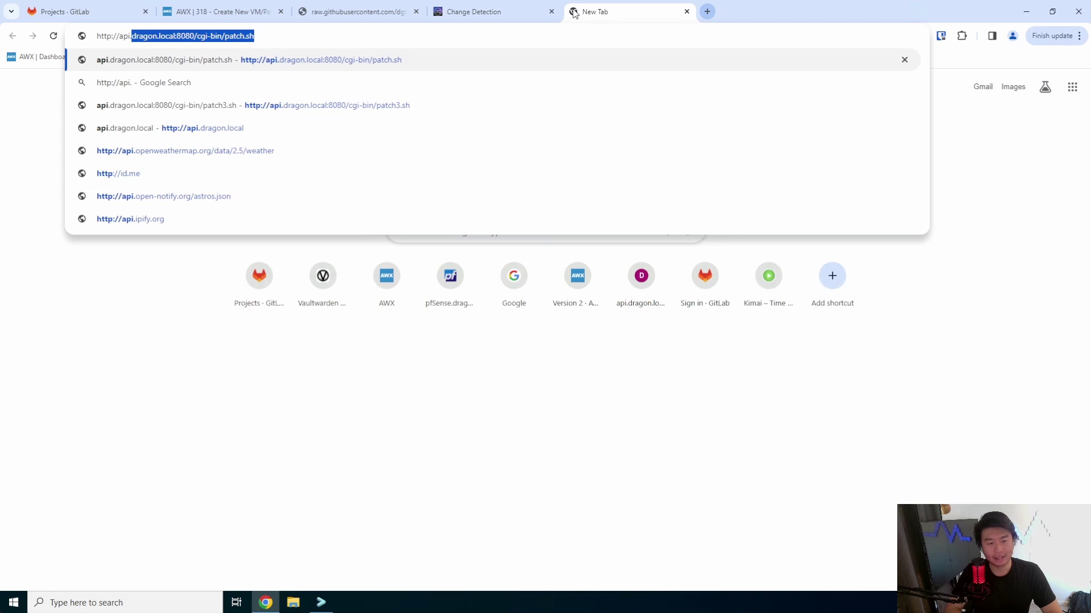
{"action": "type", "text": "dragon.local"}
{"action": "key", "text": "Return"}
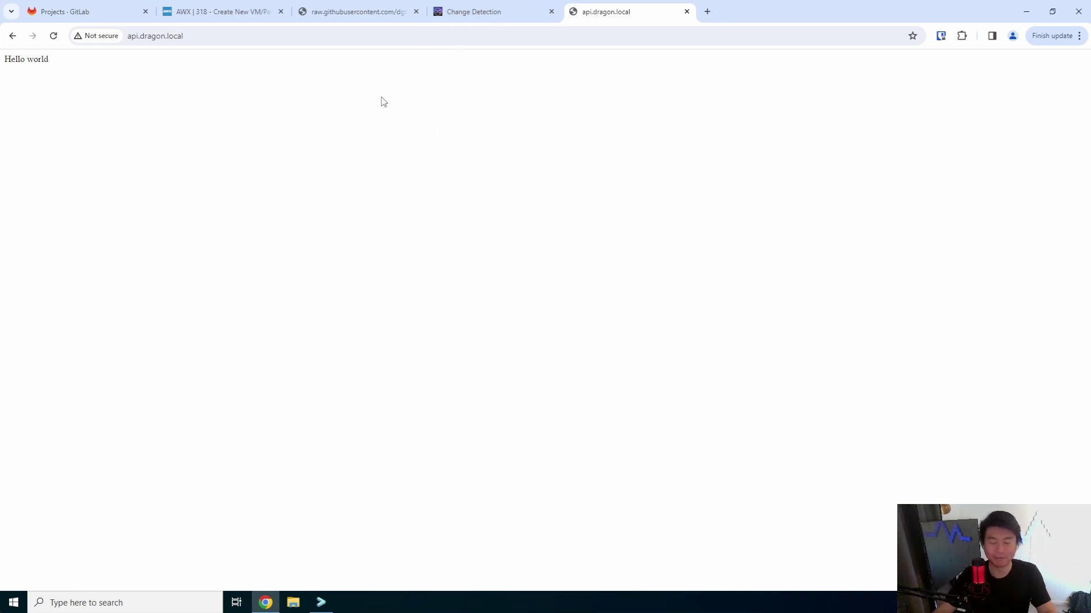
{"action": "left_click", "coordinate": [447, 30]}
{"action": "key", "text": "ctrl+c"}
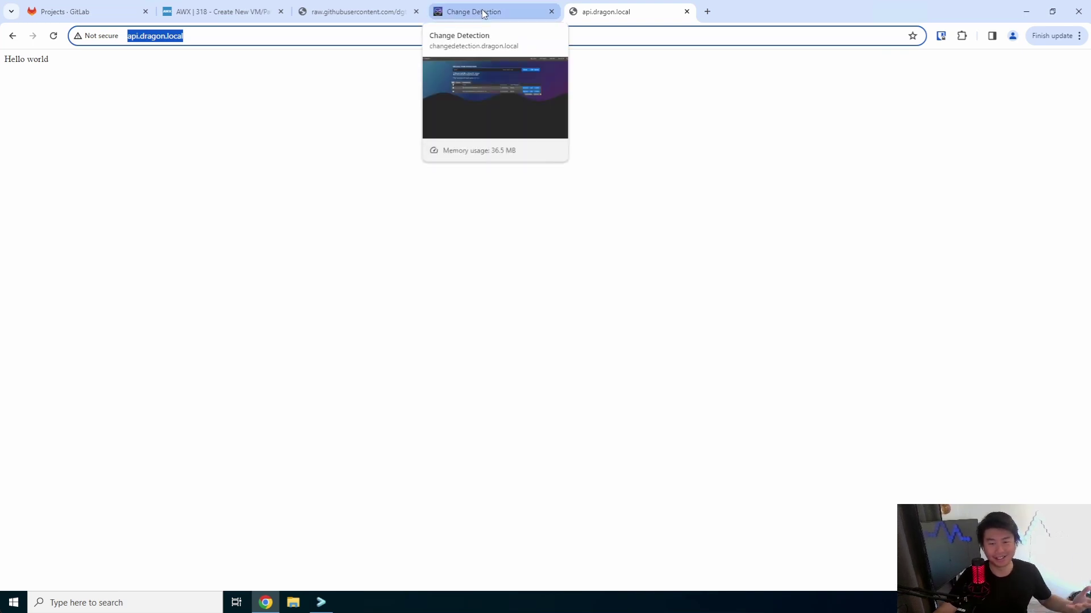
{"action": "left_click", "coordinate": [484, 13]}
{"action": "left_click", "coordinate": [492, 124]}
{"action": "key", "text": "ctrl+v"}
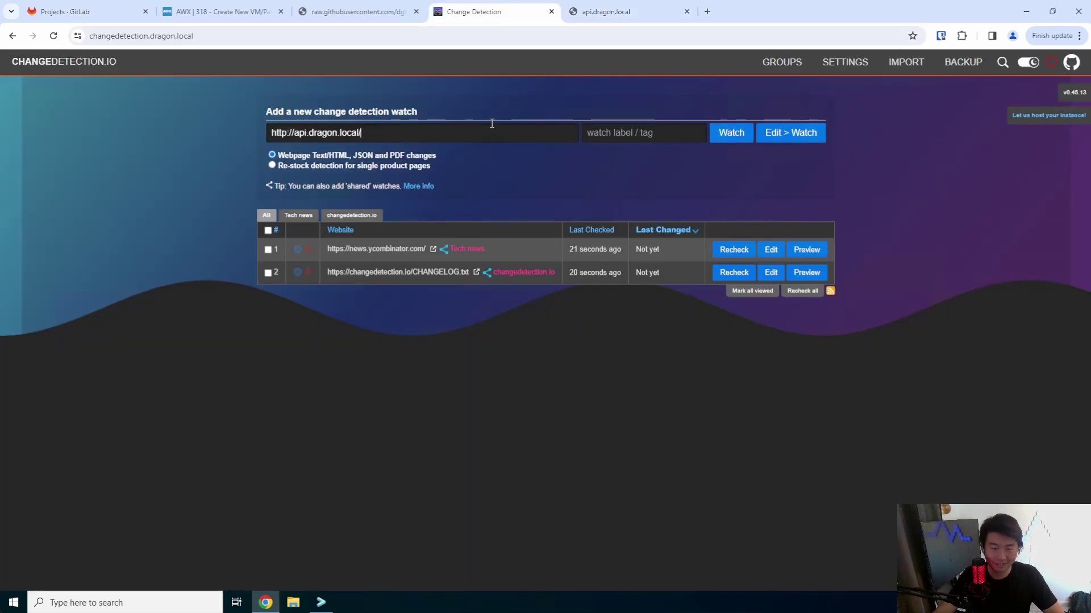
{"action": "key", "text": "ctrl+a"}
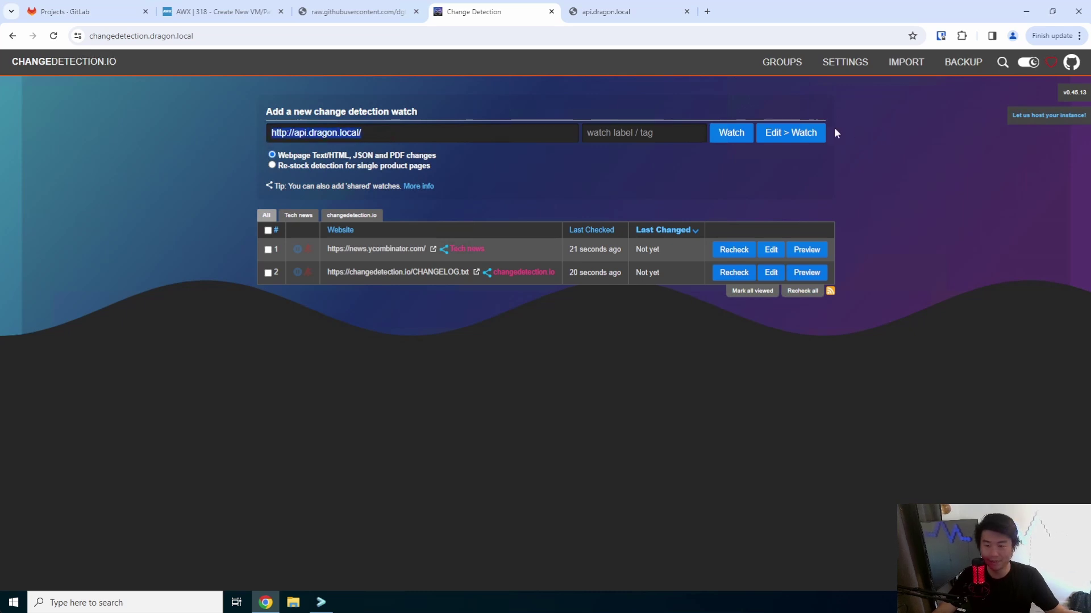
{"action": "left_click", "coordinate": [743, 134]}
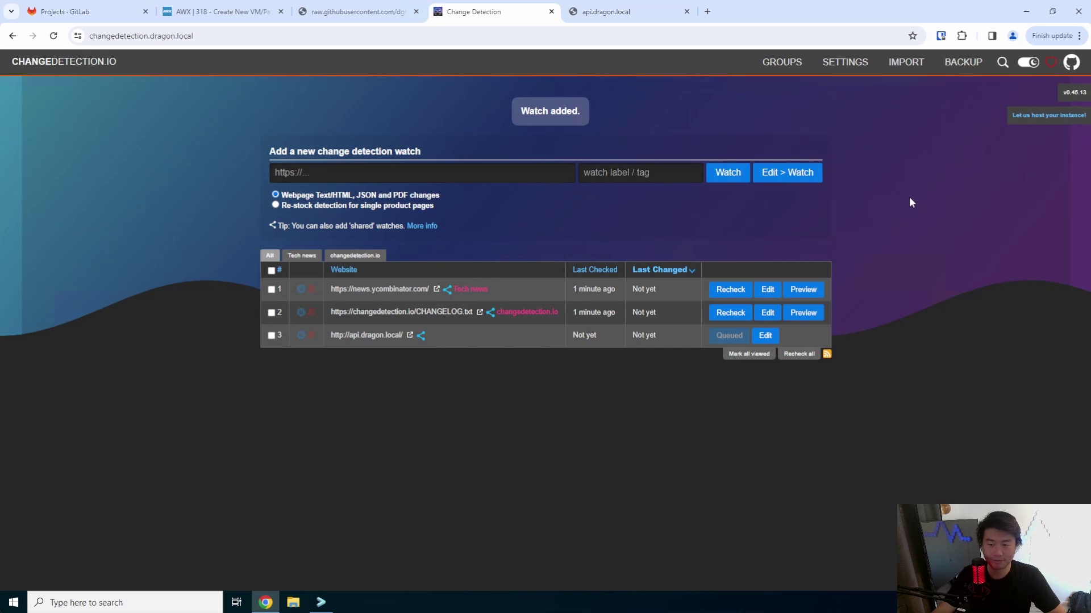
- Confirm the new watch was checked 'just now' with a 'Not yet' change status
{"action": "left_click", "coordinate": [530, 334]}
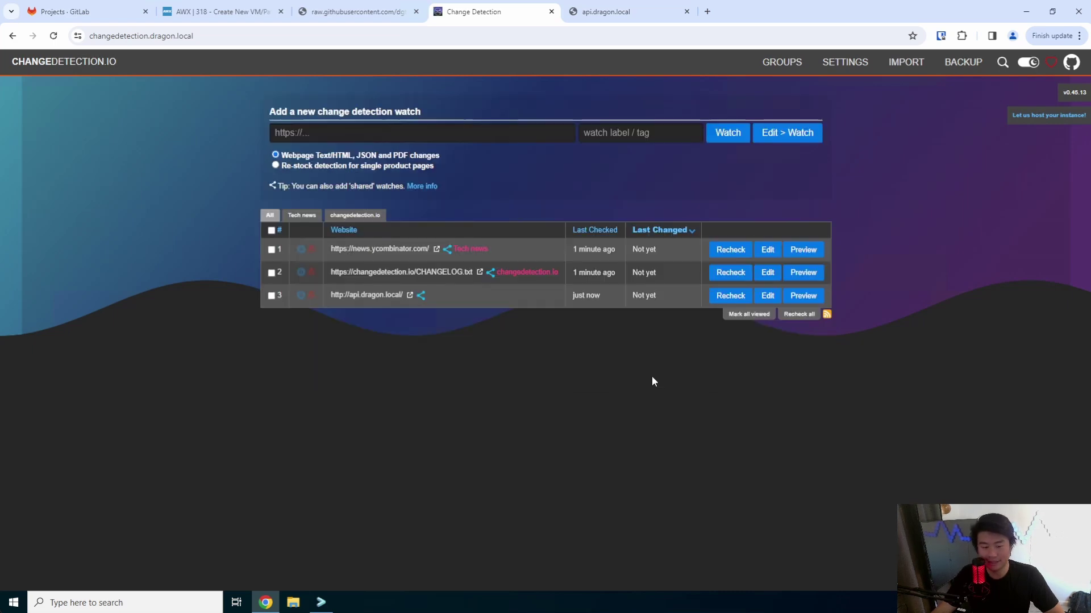
{"action": "double_click", "coordinate": [589, 295]}
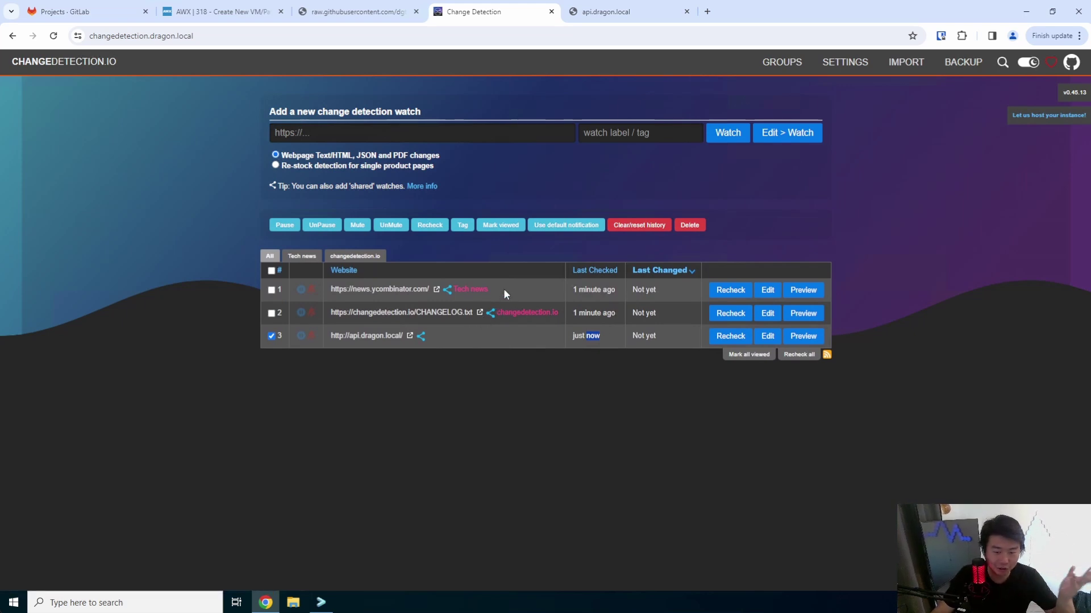
{"action": "double_click", "coordinate": [649, 337]}
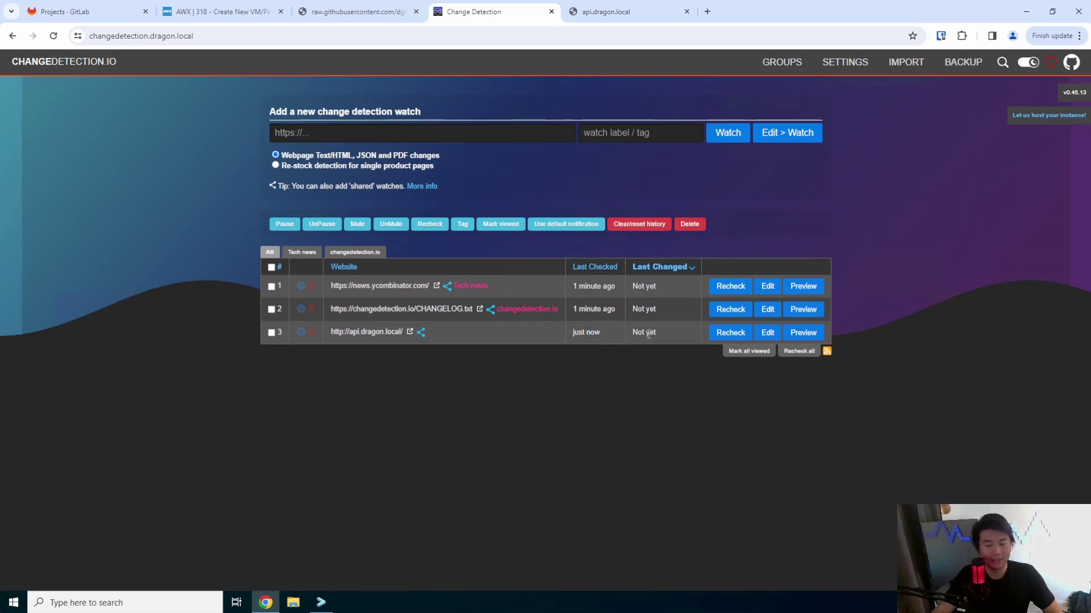
{"action": "left_click", "coordinate": [321, 602]}
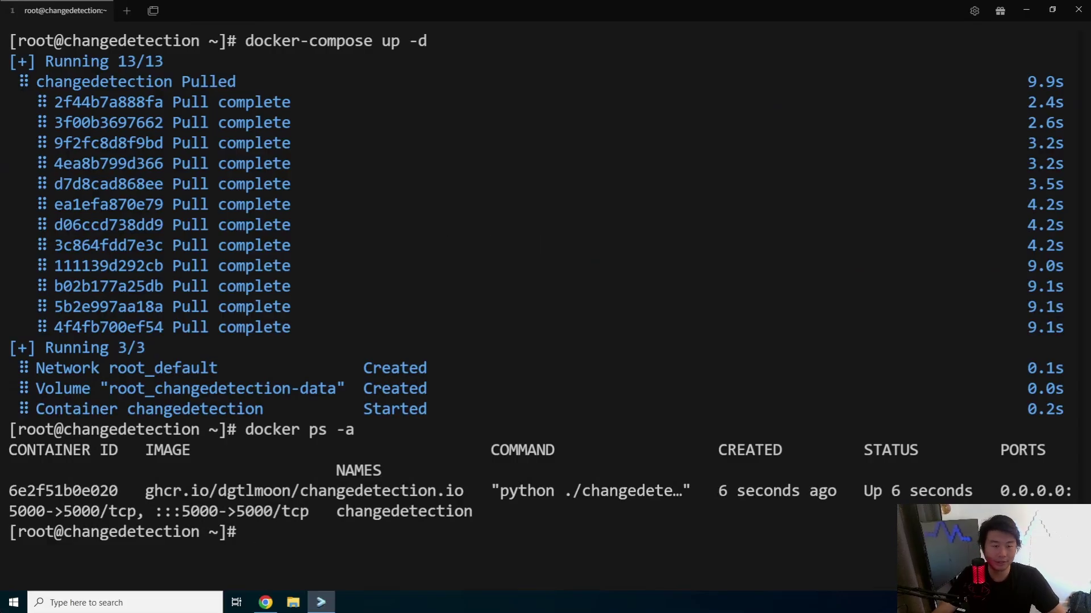
- Log in as root to api.dragon.local over SSH in a new terminal tab
{"action": "left_click", "coordinate": [134, 12]}
{"action": "type", "text": "ssh root@a"}
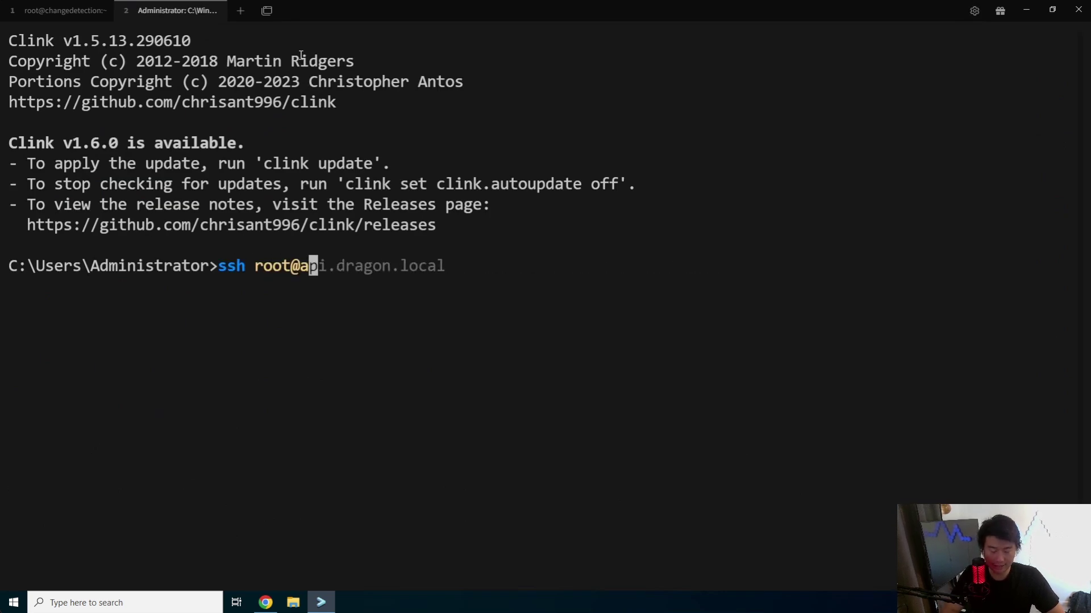
{"action": "type", "text": "pi.dragon.local"}
{"action": "key", "text": "ctrl+l"}
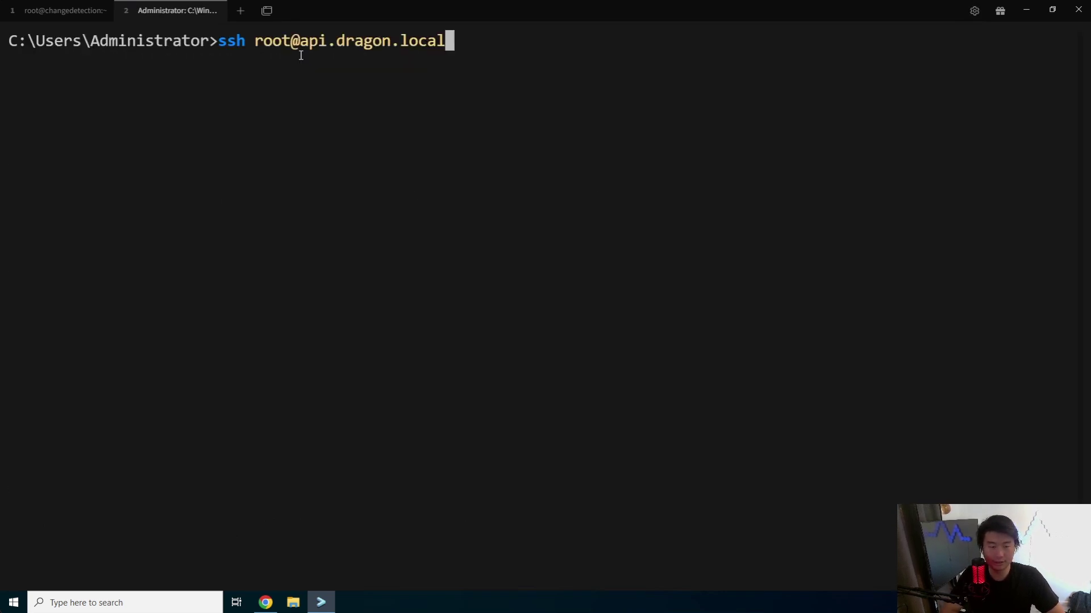
{"action": "key", "text": "Return"}
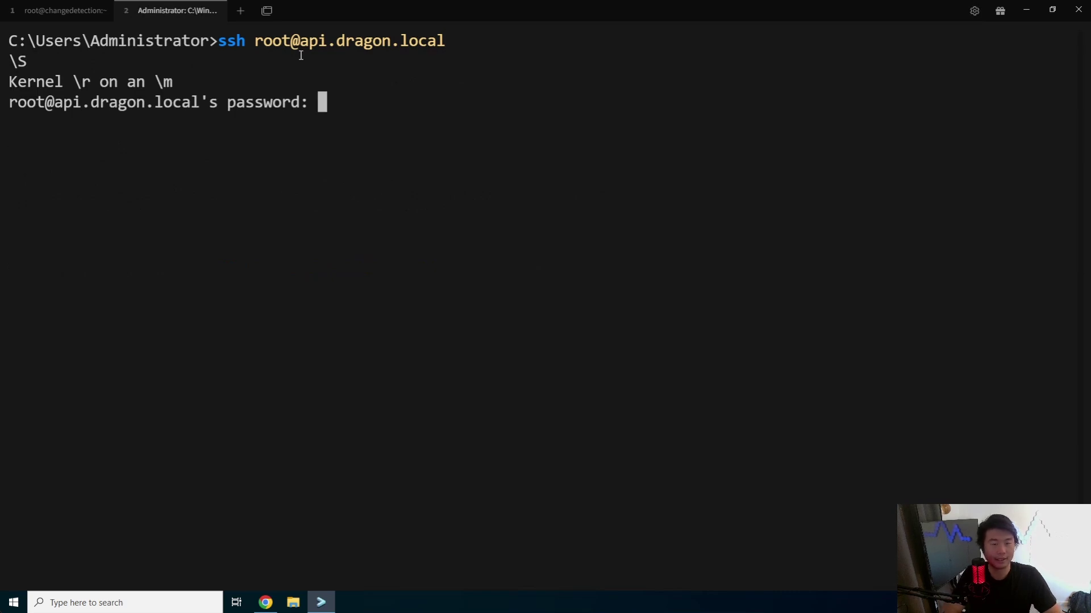
{"action": "key", "text": "Return"}
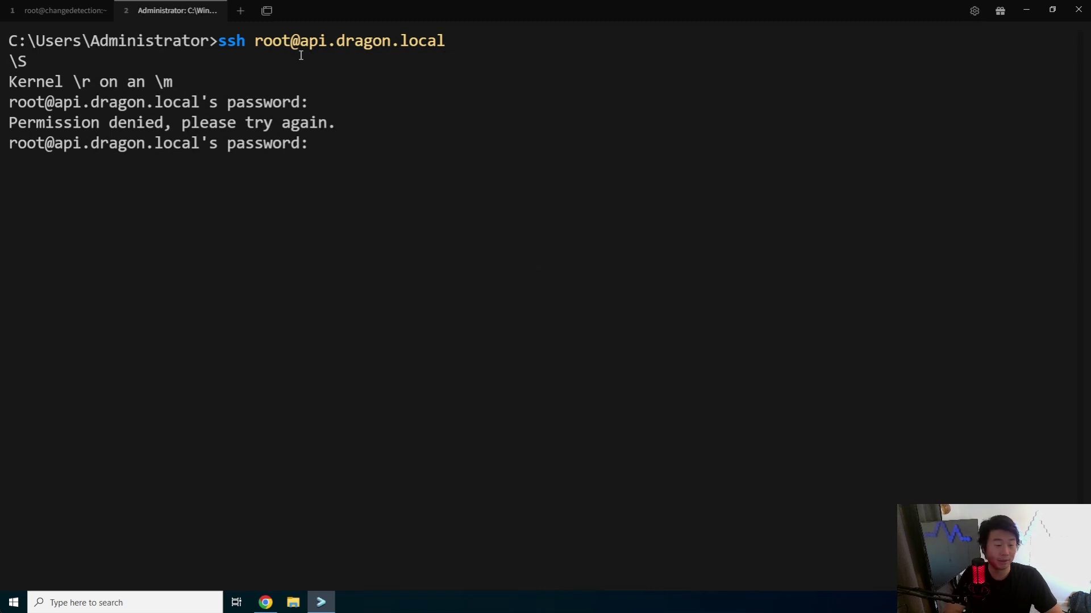
{"action": "key", "text": "Return"}
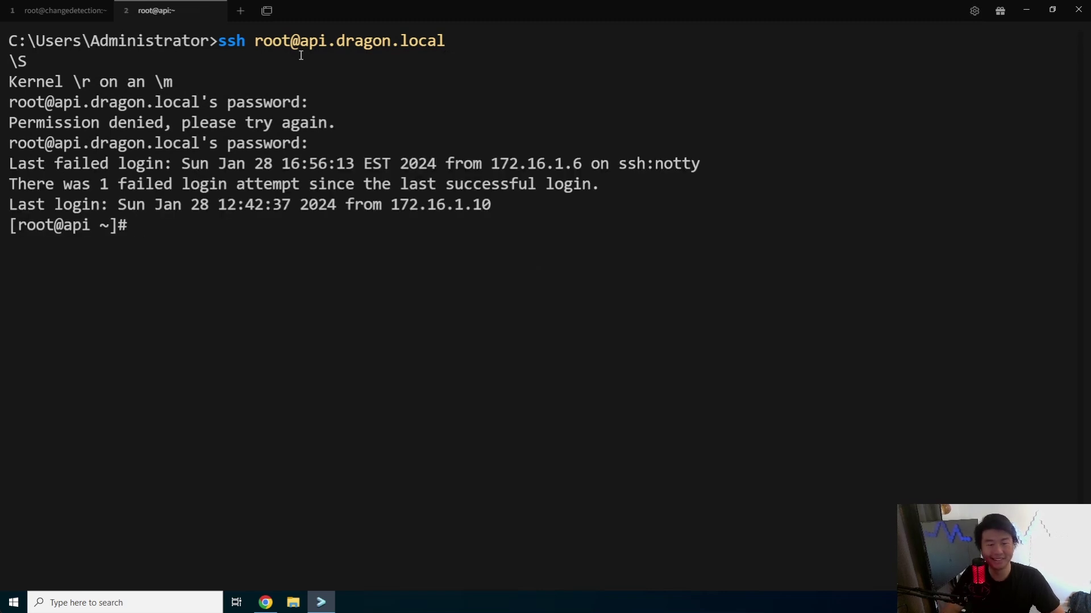
{"action": "key", "text": "ctrl+l"}
- Edit /var/www/html/index.html in vi to read 'Hello Dragon', save, and restart httpd
{"action": "type", "text": "vi /var/"}
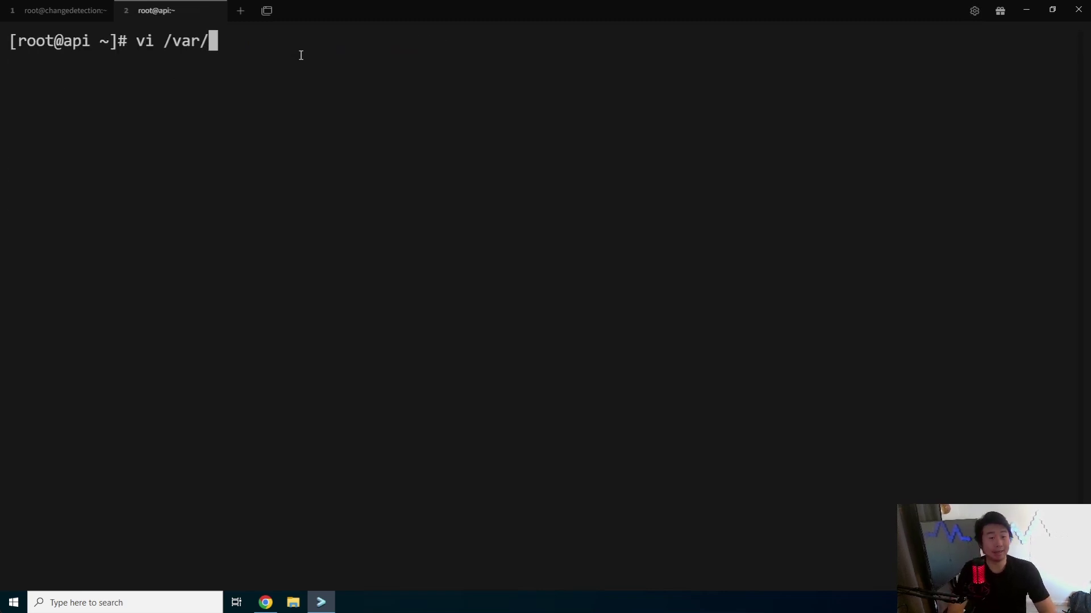
{"action": "type", "text": "www/html/"}
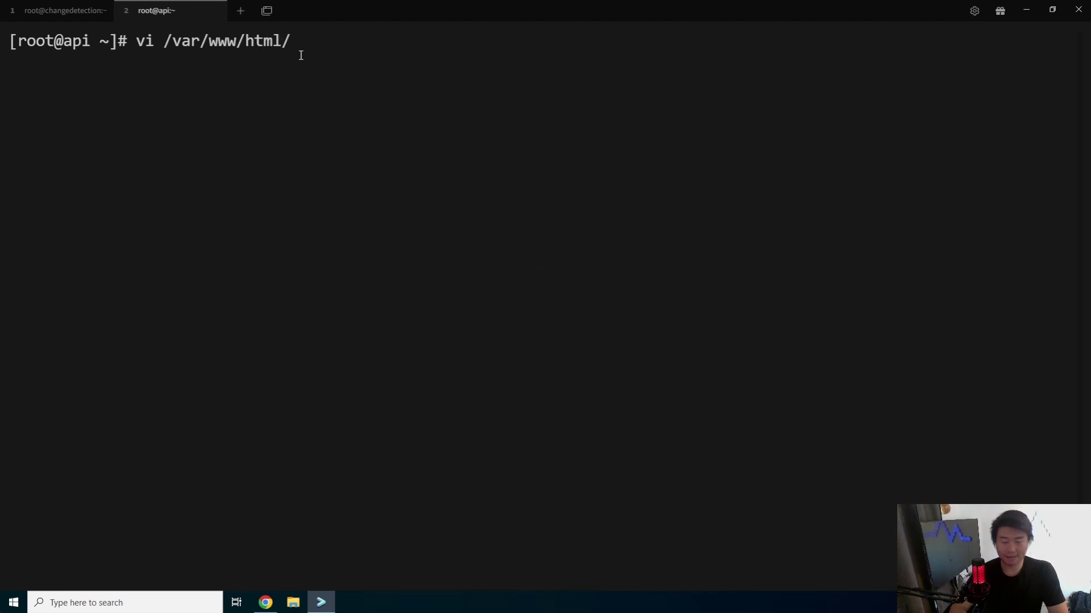
{"action": "type", "text": "ind"}
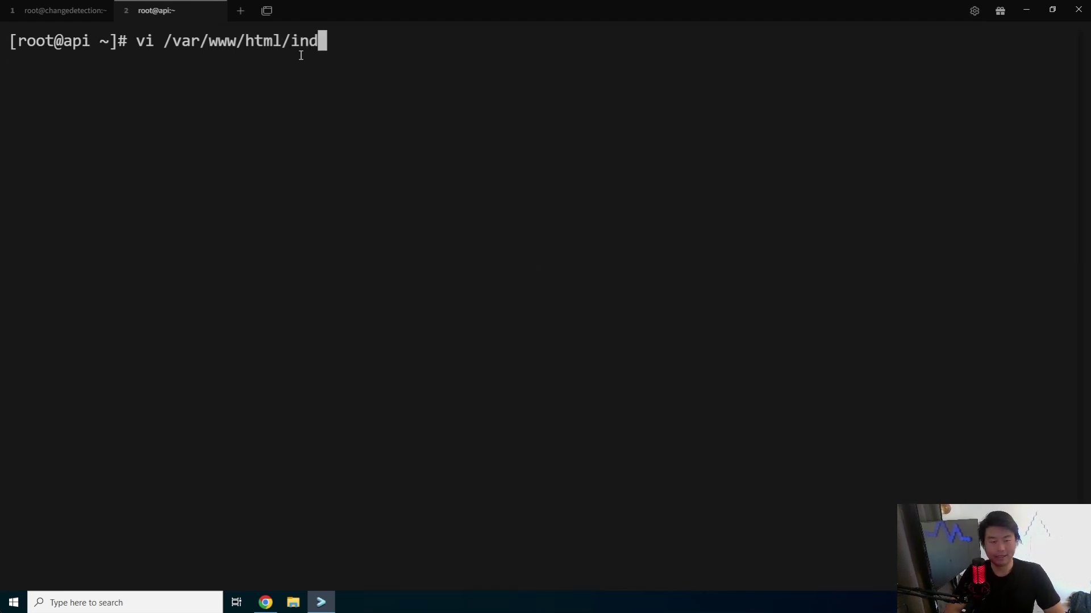
{"action": "key", "text": "Tab"}
{"action": "key", "text": "Return"}
{"action": "key", "text": "i"}
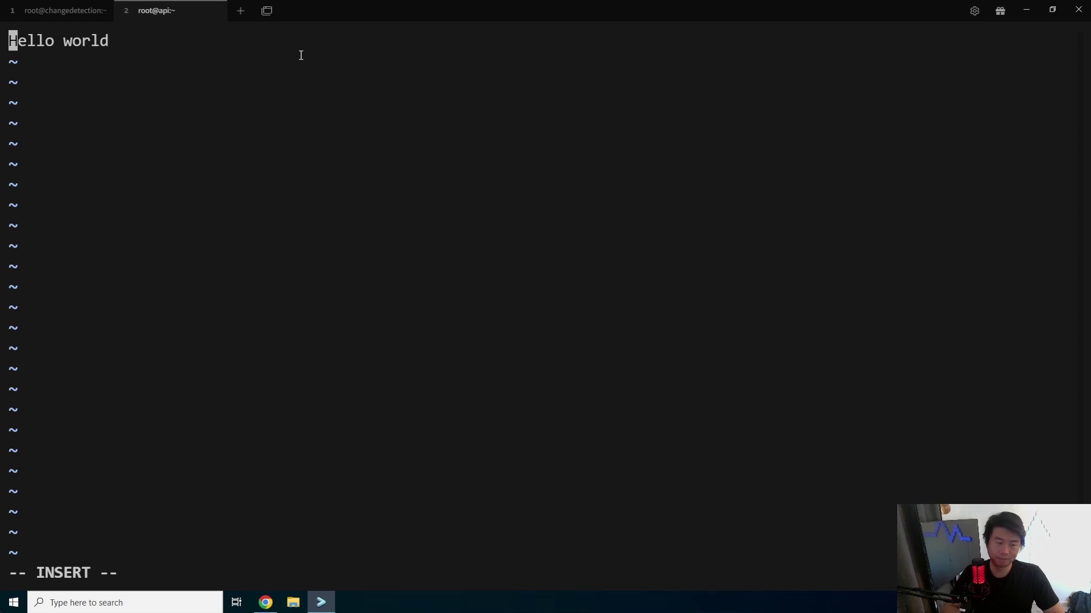
{"action": "key", "text": "Right"}
{"action": "key", "text": "Right"}
{"action": "key", "text": "Right"}
{"action": "key", "text": "Right"}
{"action": "key", "text": "Right"}
{"action": "key", "text": "Right"}
{"action": "key", "text": "Right"}
{"action": "key", "text": "Right"}
{"action": "key", "text": "Right"}
{"action": "key", "text": "Right"}
{"action": "key", "text": "Right"}
{"action": "key", "text": "BackSpace"}
{"action": "key", "text": "BackSpace"}
{"action": "key", "text": "BackSpace"}
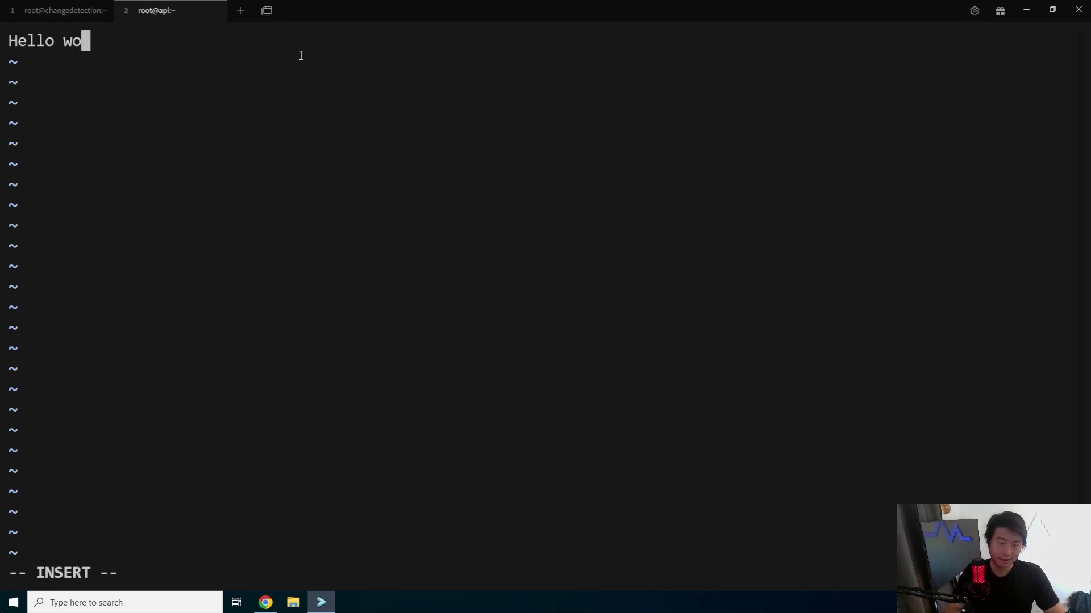
{"action": "key", "text": "BackSpace"}
{"action": "key", "text": "BackSpace"}
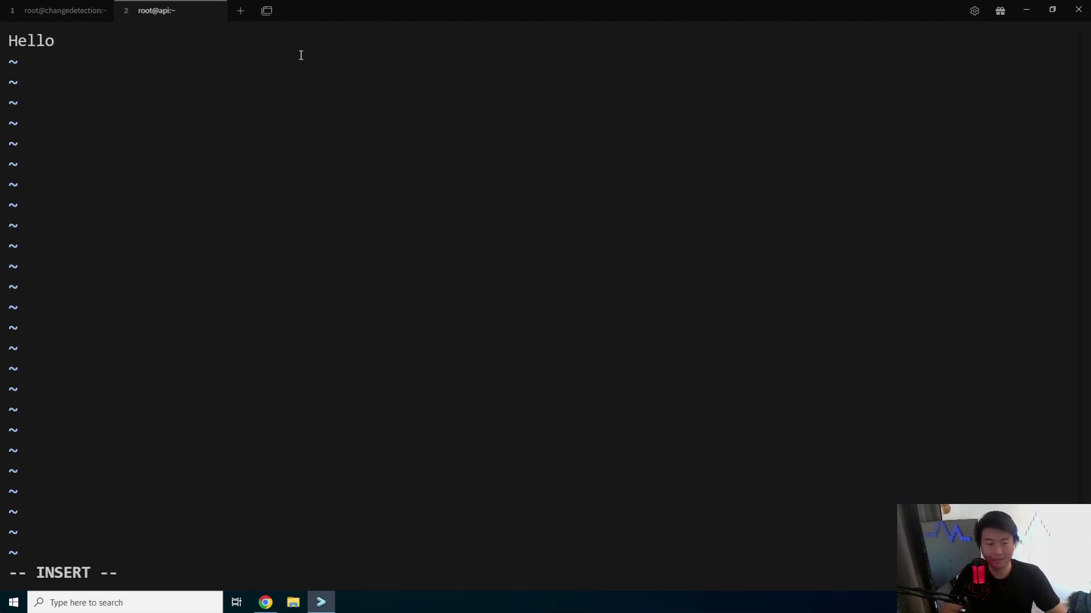
{"action": "type", "text": "Dragon"}
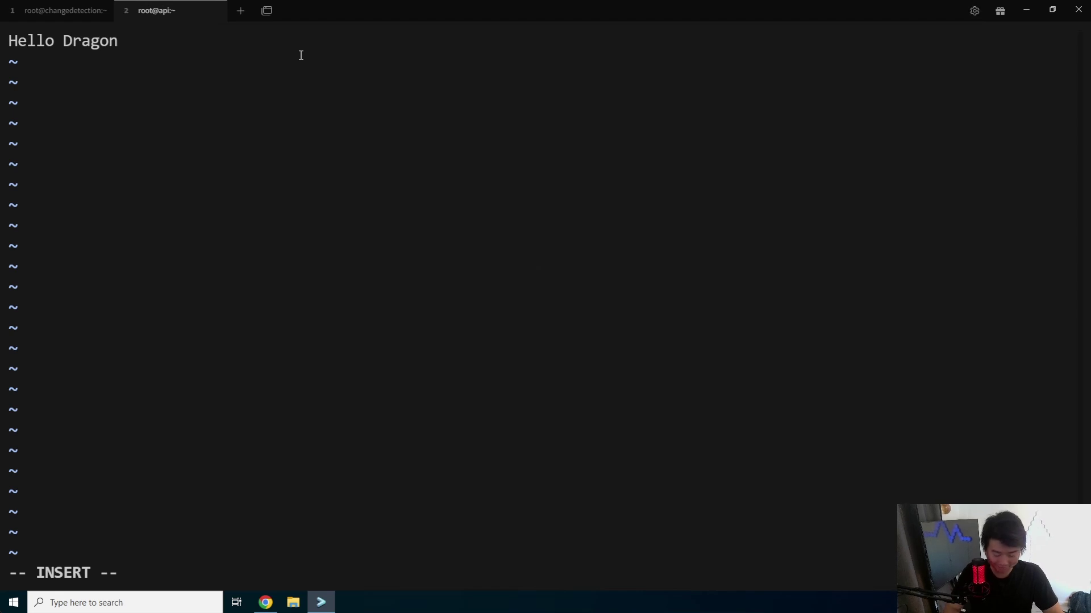
{"action": "key", "text": "Escape"}
{"action": "type", "text": ":x"}
{"action": "key", "text": "Return"}
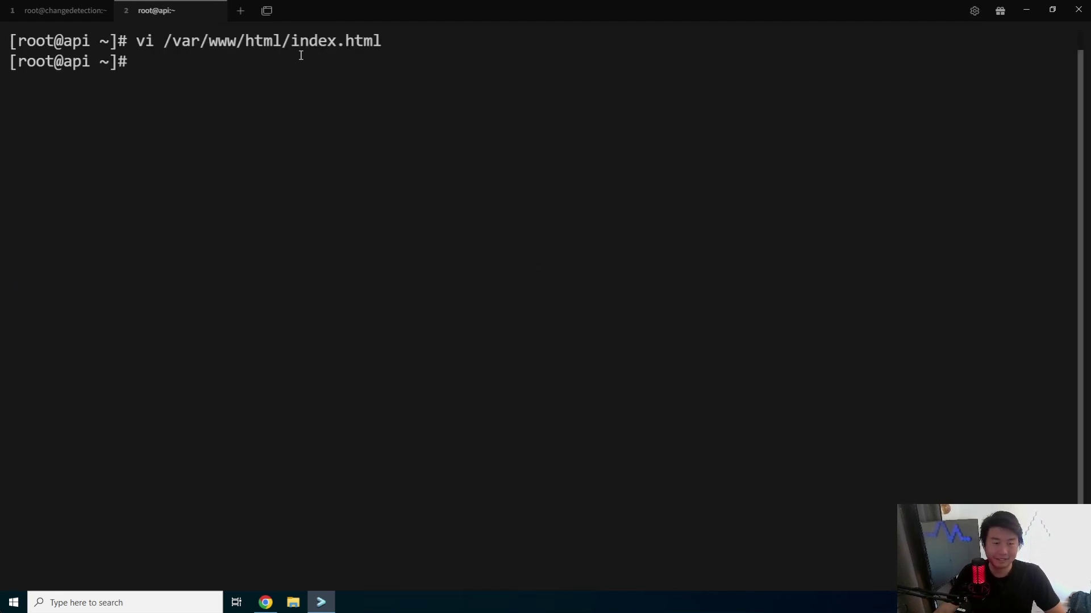
{"action": "type", "text": "systemctl res"}
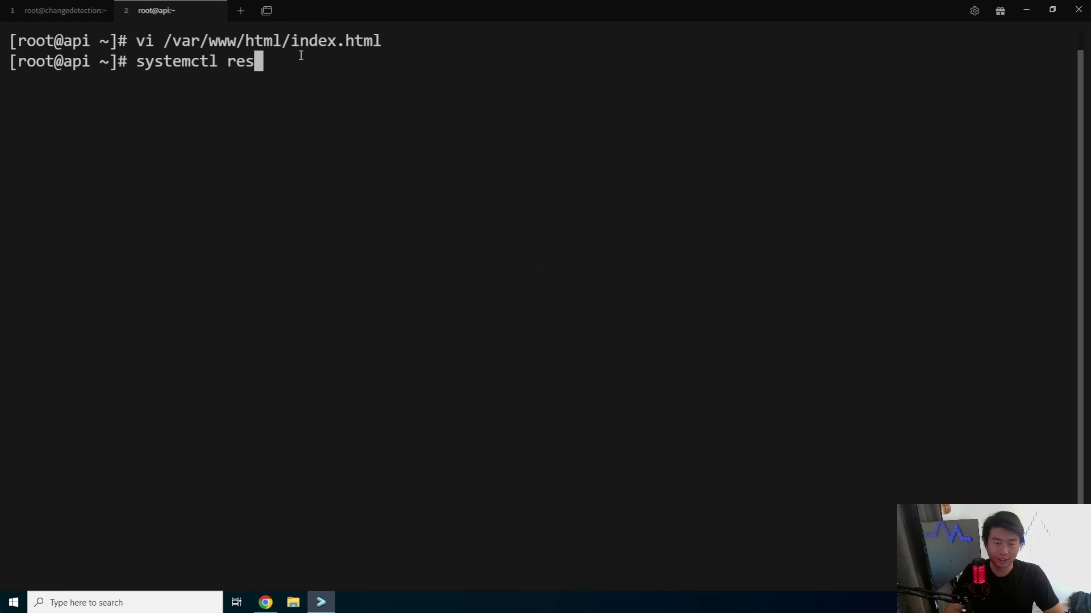
{"action": "type", "text": "tart httpd"}
{"action": "key", "text": "Return"}
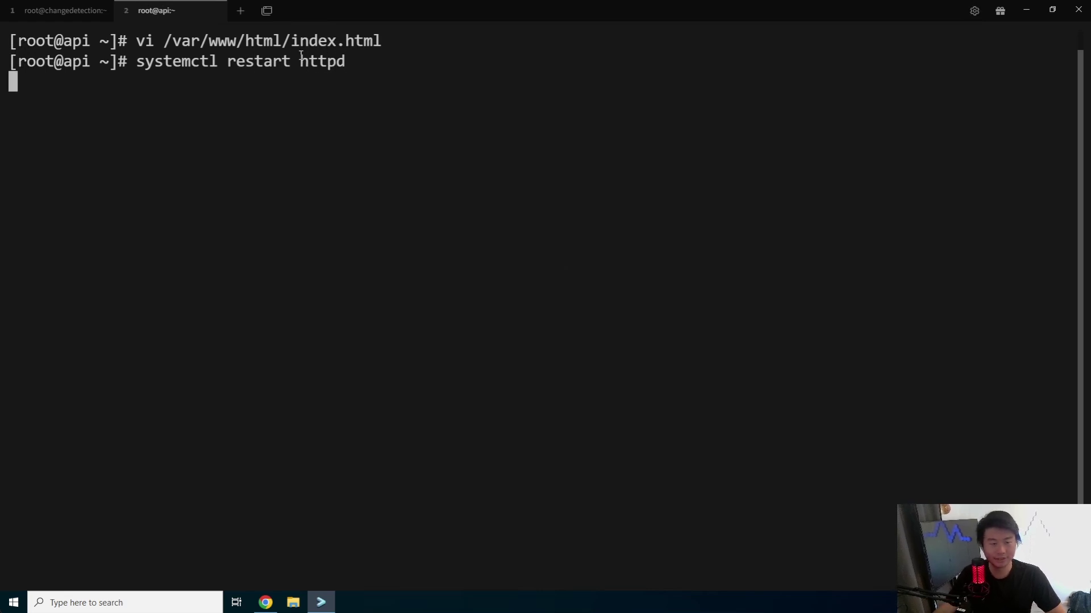
- Reload api.dragon.local to show 'Hello Dragon', then recheck its watch and refresh the watch list
{"action": "left_click", "coordinate": [265, 602]}
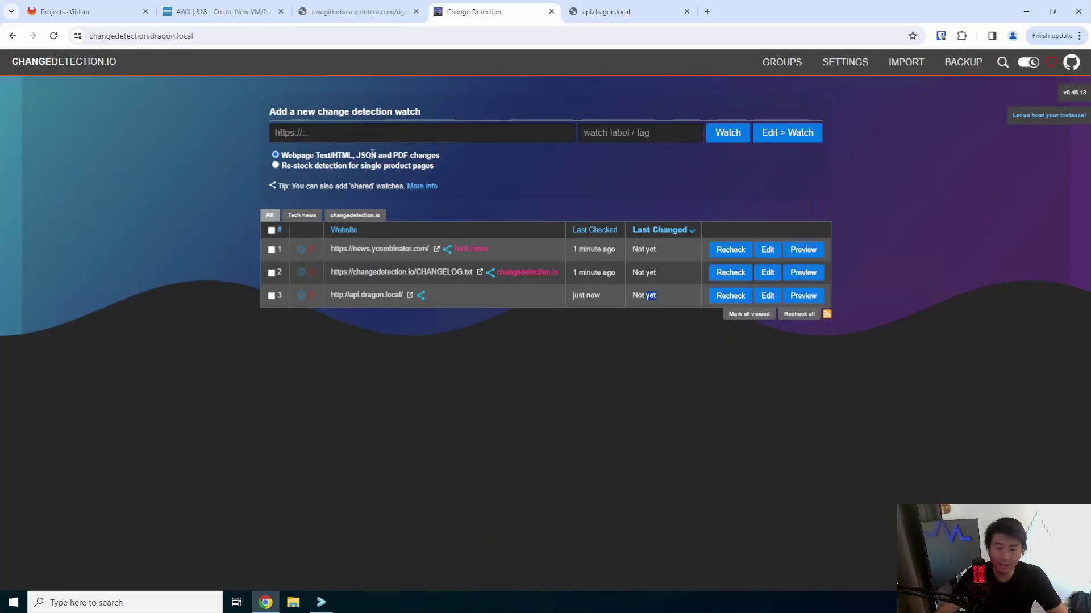
{"action": "key", "text": "ctrl+Tab"}
{"action": "left_click", "coordinate": [53, 36]}
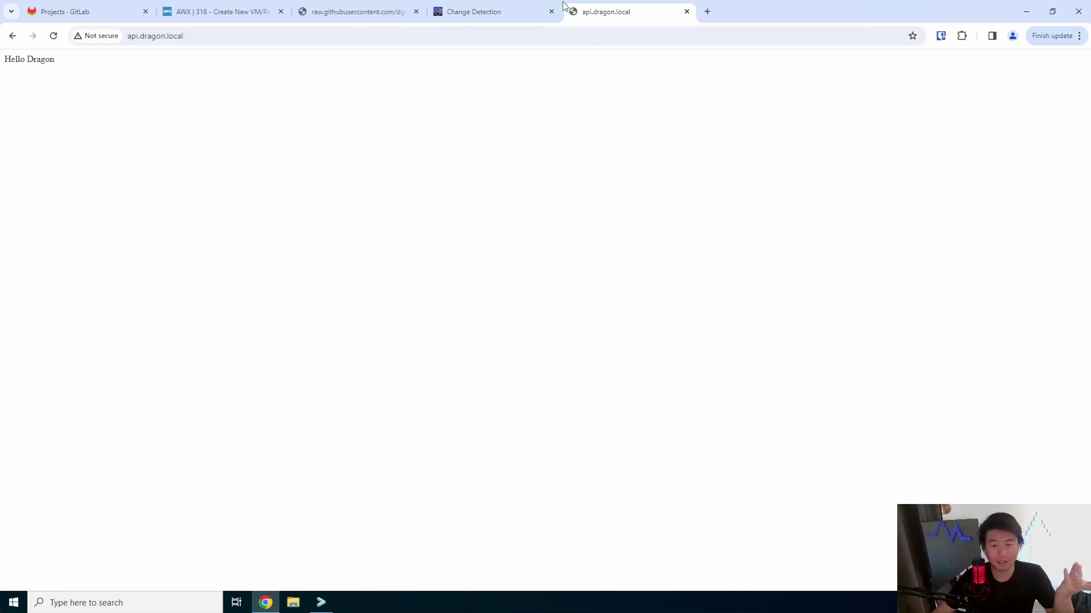
{"action": "left_click", "coordinate": [519, 11]}
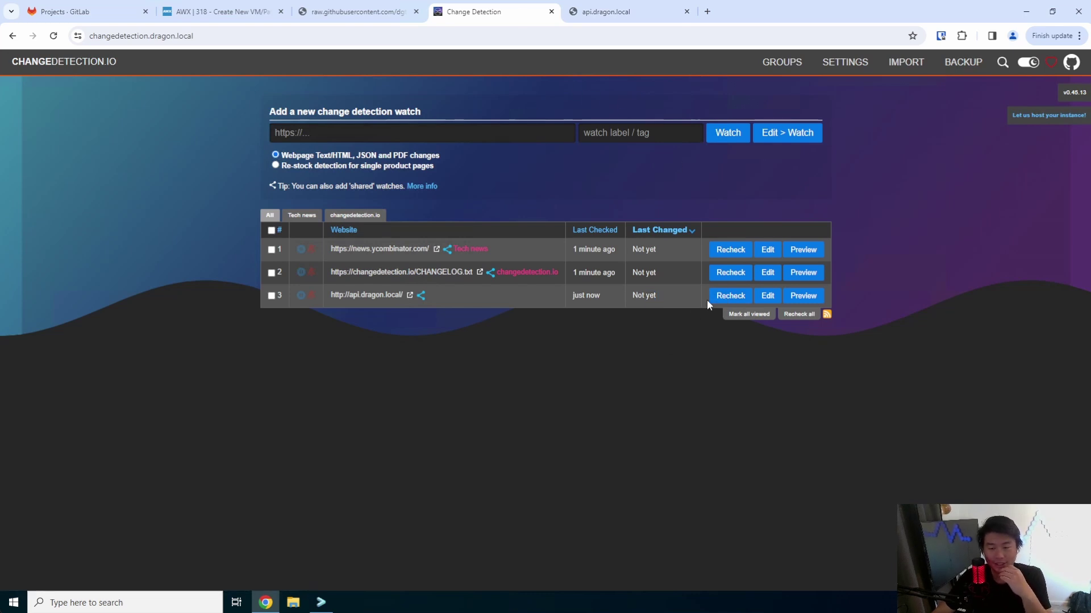
{"action": "left_click", "coordinate": [733, 295]}
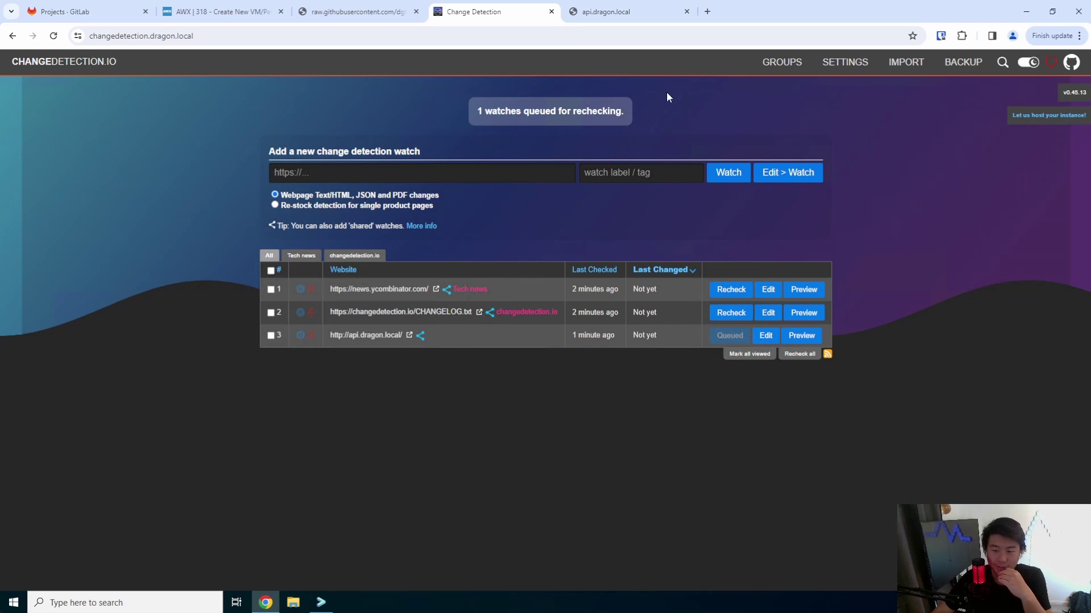
{"action": "left_click", "coordinate": [53, 36]}
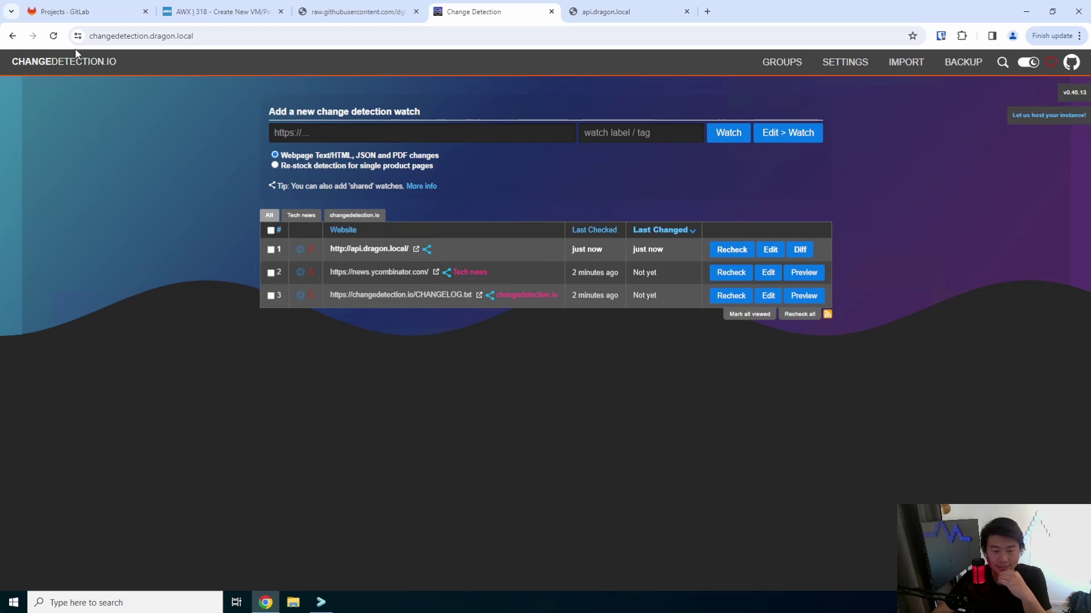
{"action": "left_click", "coordinate": [52, 36]}
- Inspect the changed api.dragon.local watch row and open its watched page in a new tab
{"action": "left_click", "coordinate": [676, 250]}
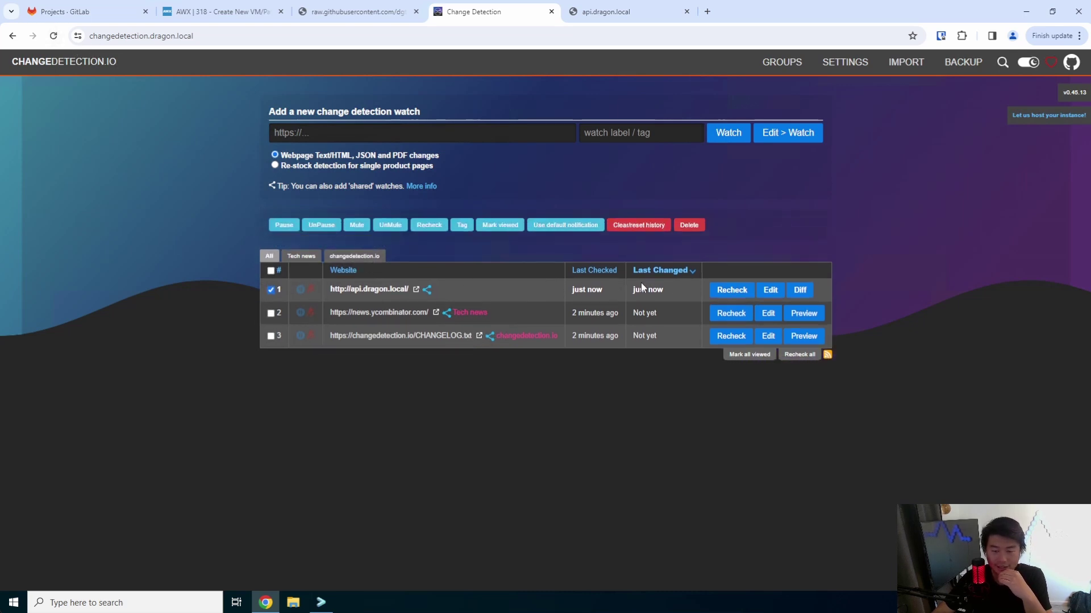
{"action": "double_click", "coordinate": [642, 288]}
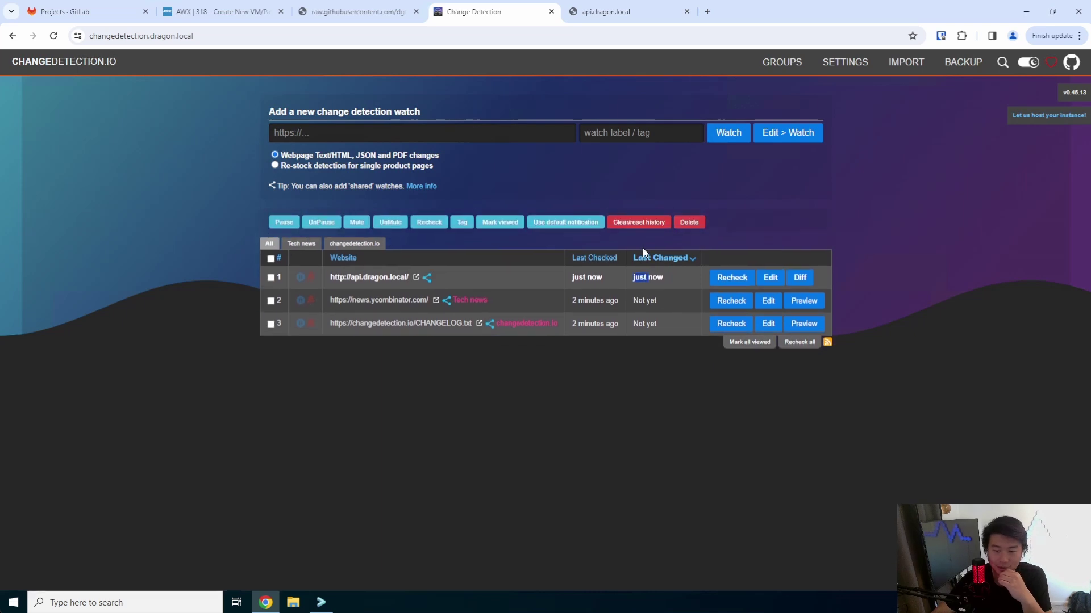
{"action": "left_click", "coordinate": [428, 252]}
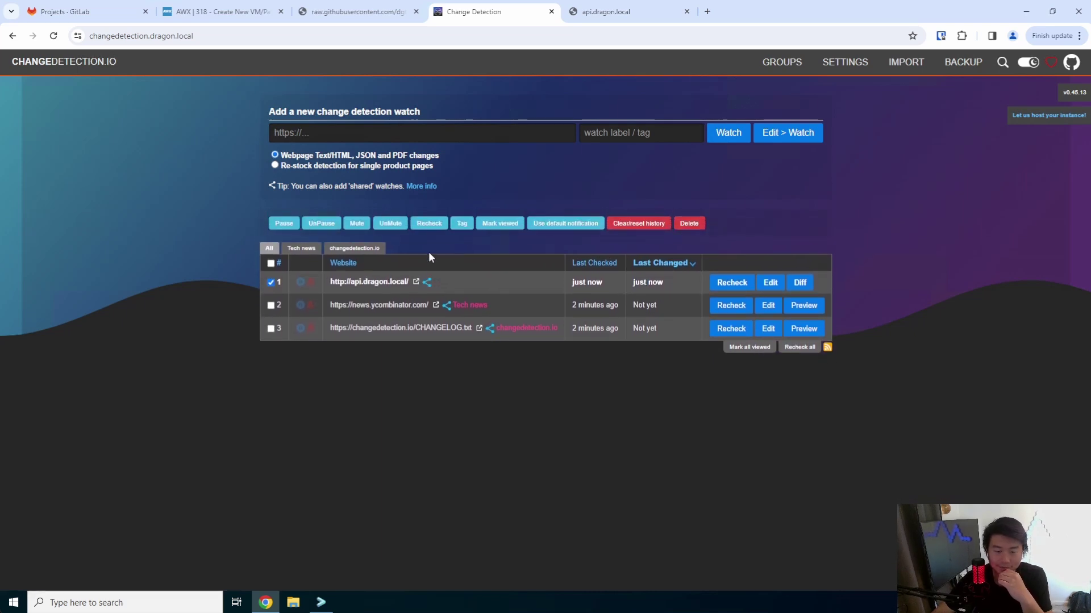
{"action": "left_click", "coordinate": [414, 288]}
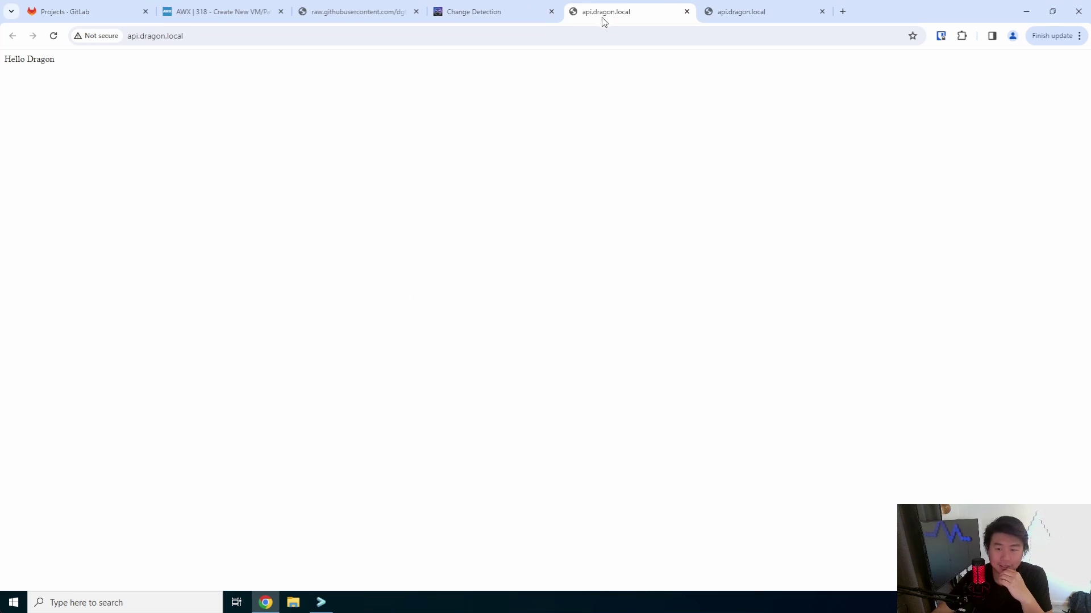
{"action": "left_click", "coordinate": [497, 14]}
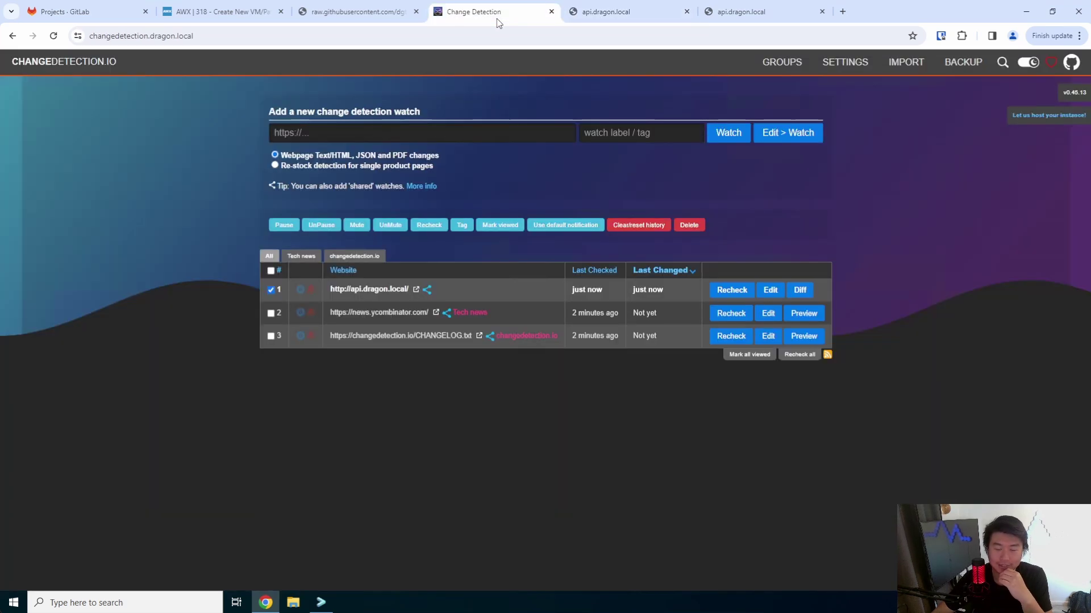
- View the api.dragon.local diff of 'Hello world' to 'Hello Dragon', including the Screenshot and Extract Data views
{"action": "left_click", "coordinate": [805, 296]}
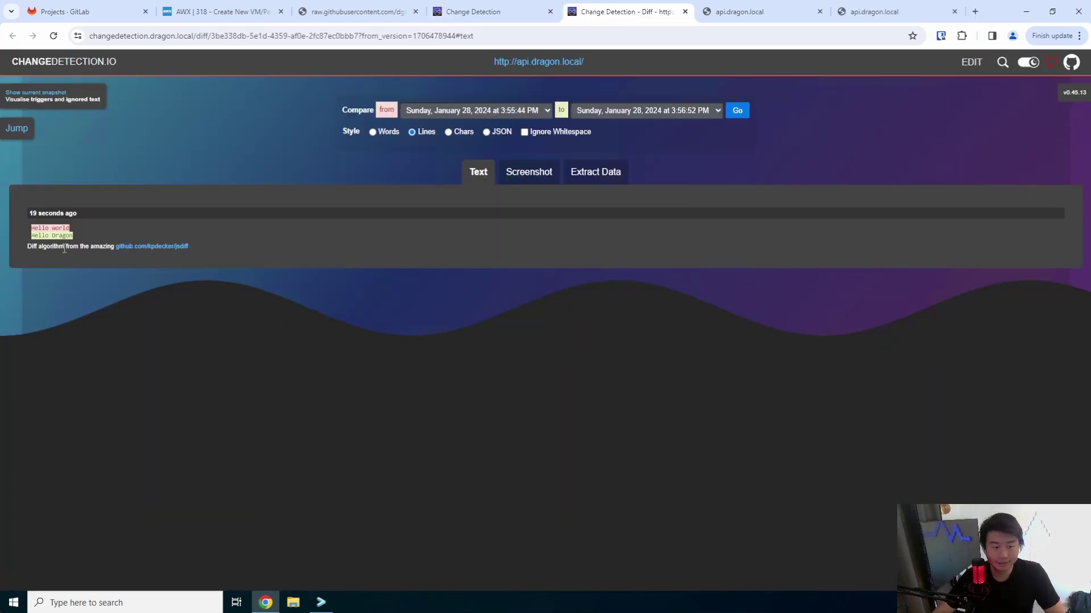
{"action": "left_click_drag", "start_coordinate": [74, 240], "coordinate": [39, 237]}
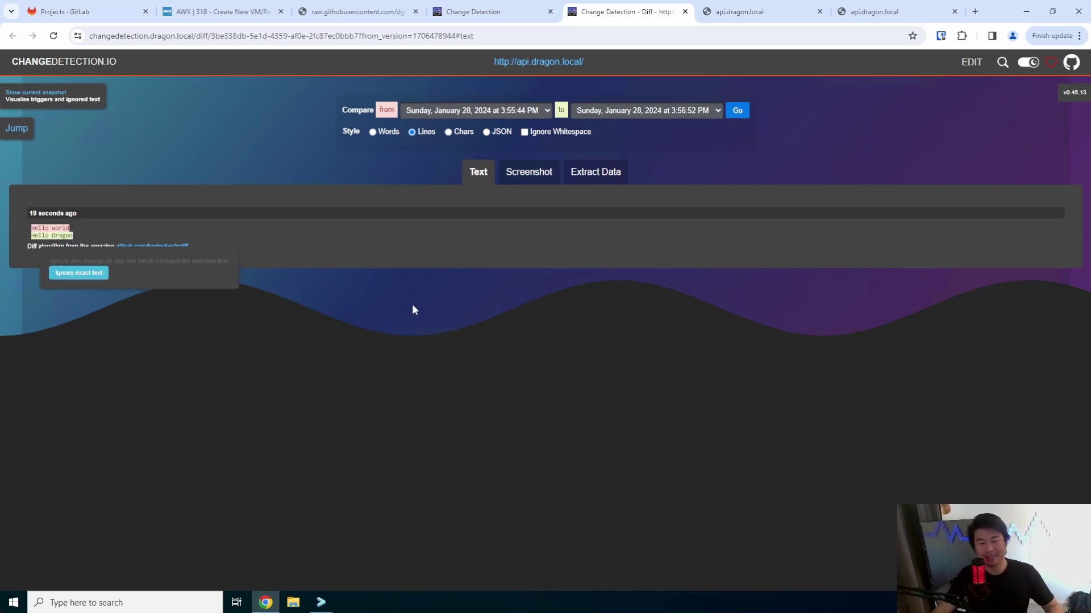
{"action": "left_click", "coordinate": [529, 172]}
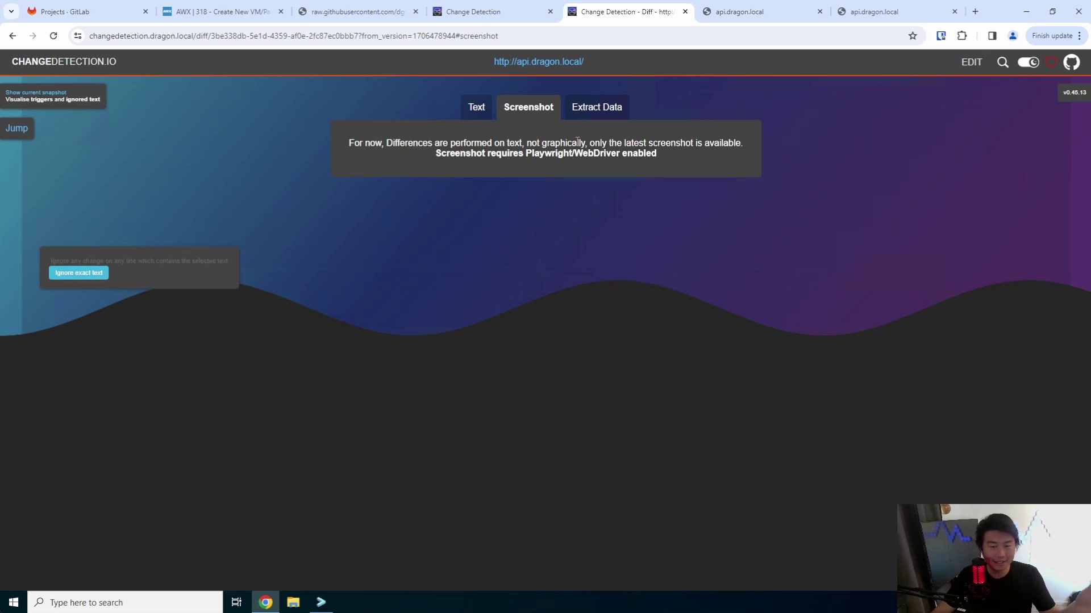
{"action": "left_click", "coordinate": [592, 114]}
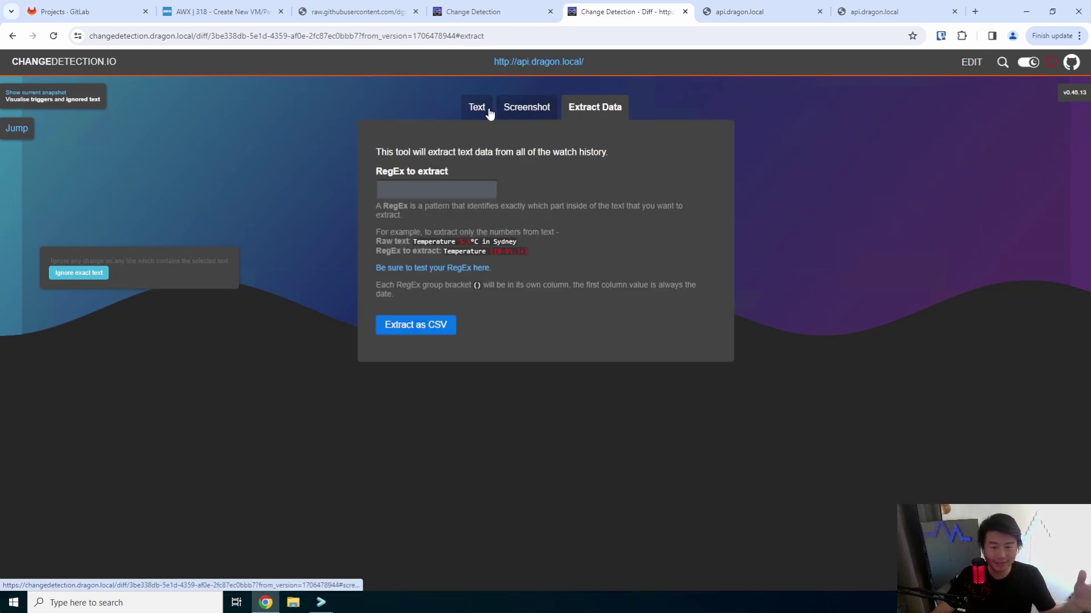
{"action": "left_click", "coordinate": [477, 108]}
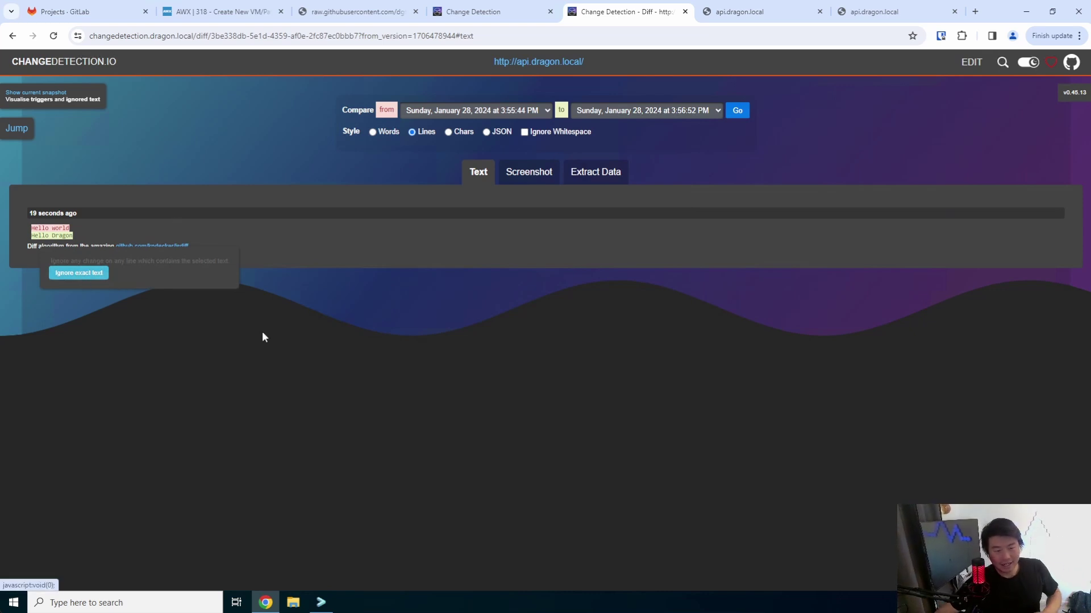
{"action": "left_click_drag", "start_coordinate": [123, 237], "coordinate": [20, 238]}
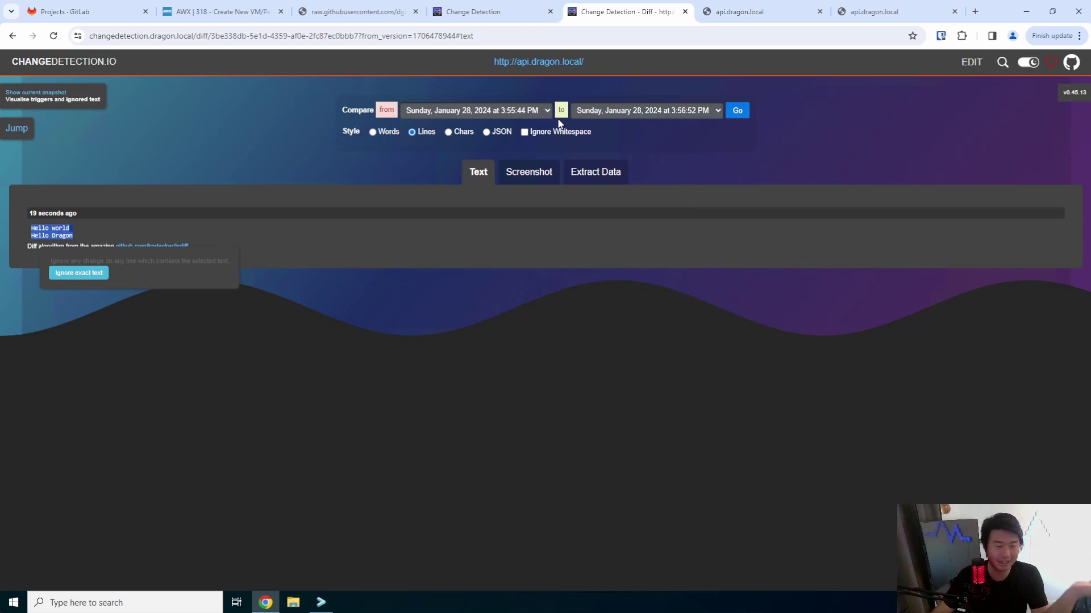
{"action": "left_click", "coordinate": [68, 62]}
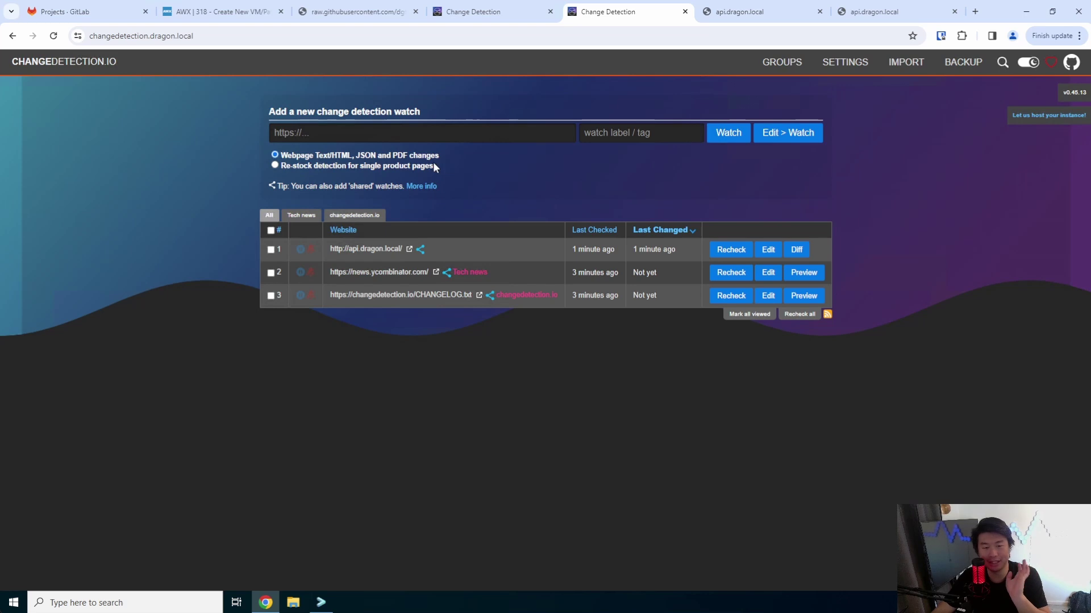